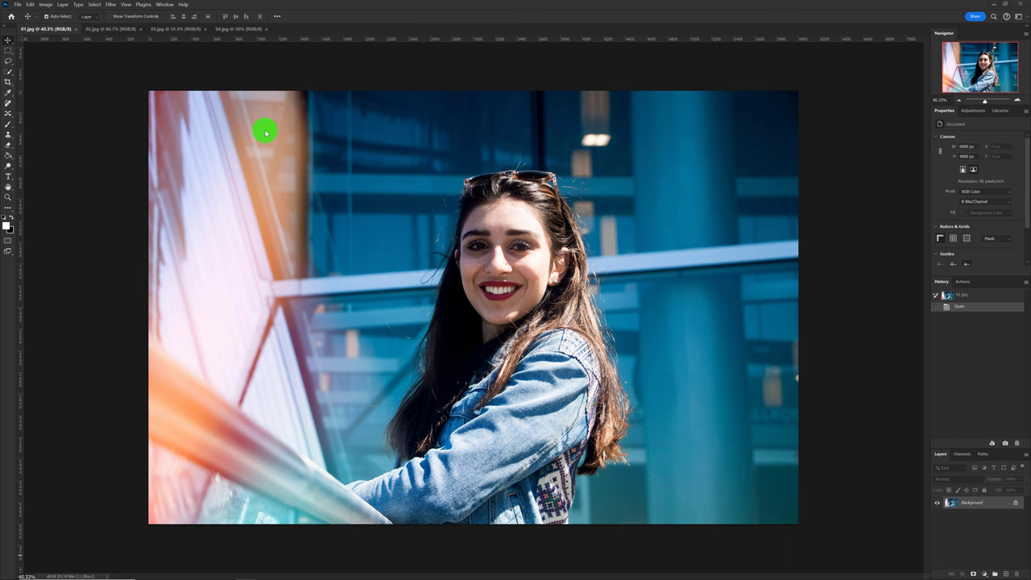
Set the foreground painting colour to red.
{"action": "left_click", "coordinate": [8, 226]}
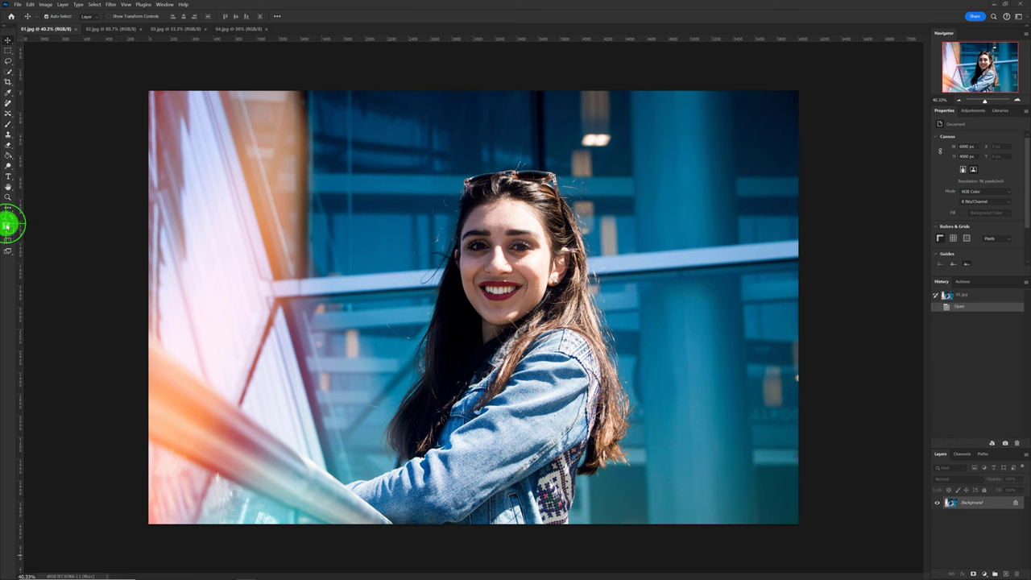
{"action": "left_click", "coordinate": [7, 225]}
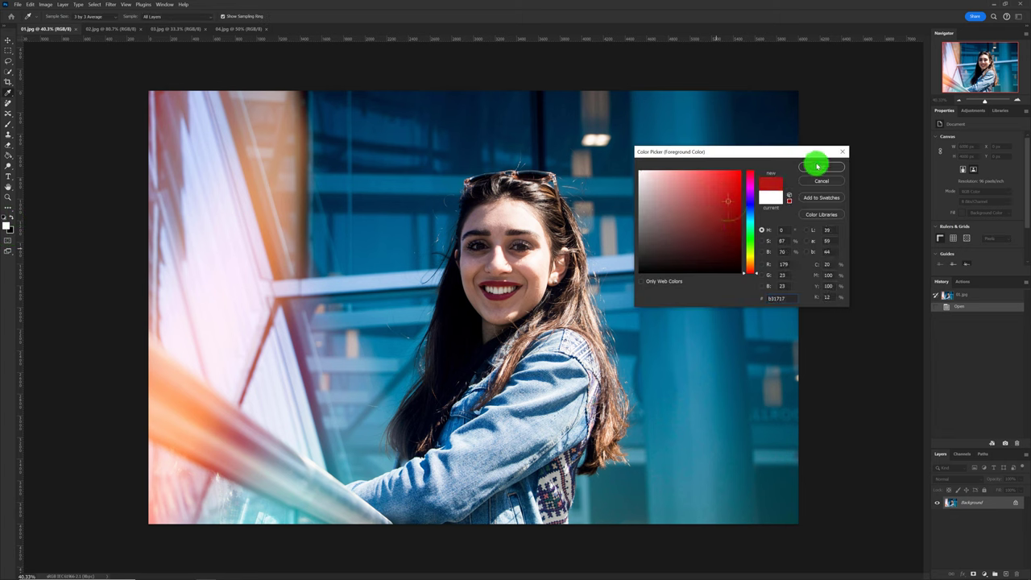
{"action": "left_click", "coordinate": [820, 167]}
Brush two red arrows onto the left and right railings, then revert to the opened state.
{"action": "left_click", "coordinate": [8, 124]}
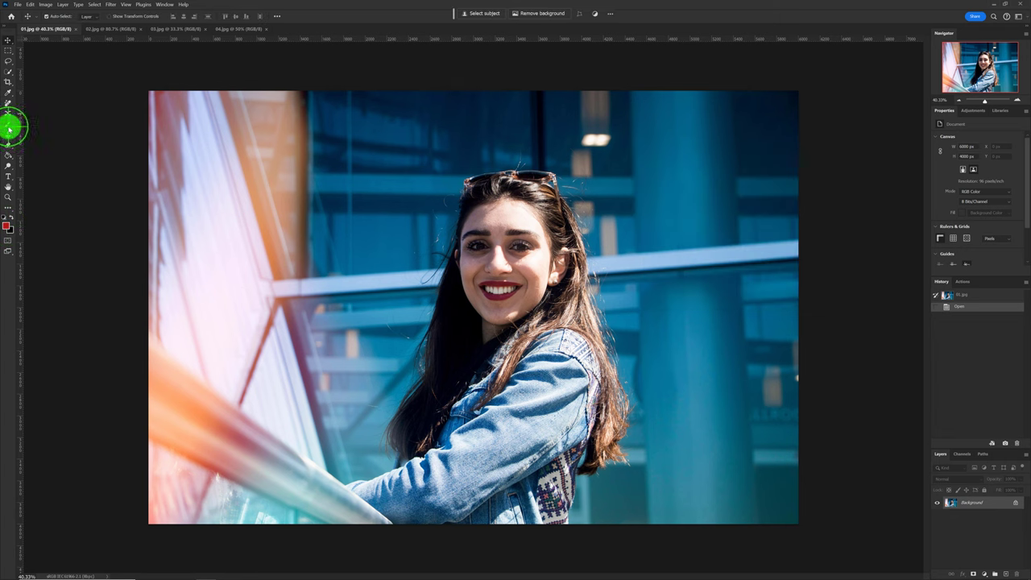
{"action": "mouse_move", "coordinate": [786, 250]}
{"action": "left_mouse_down"}
{"action": "mouse_move", "coordinate": [587, 255]}
{"action": "mouse_move", "coordinate": [610, 271]}
{"action": "left_mouse_up"}
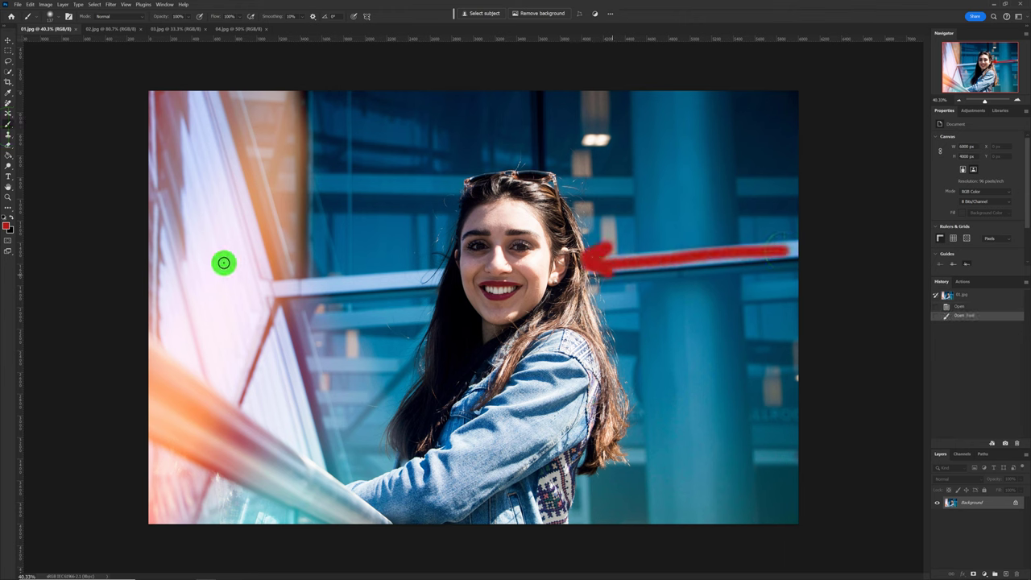
{"action": "mouse_move", "coordinate": [282, 287]}
{"action": "left_mouse_down"}
{"action": "mouse_move", "coordinate": [405, 285]}
{"action": "mouse_move", "coordinate": [382, 269]}
{"action": "mouse_move", "coordinate": [414, 279]}
{"action": "mouse_move", "coordinate": [406, 297]}
{"action": "left_mouse_up"}
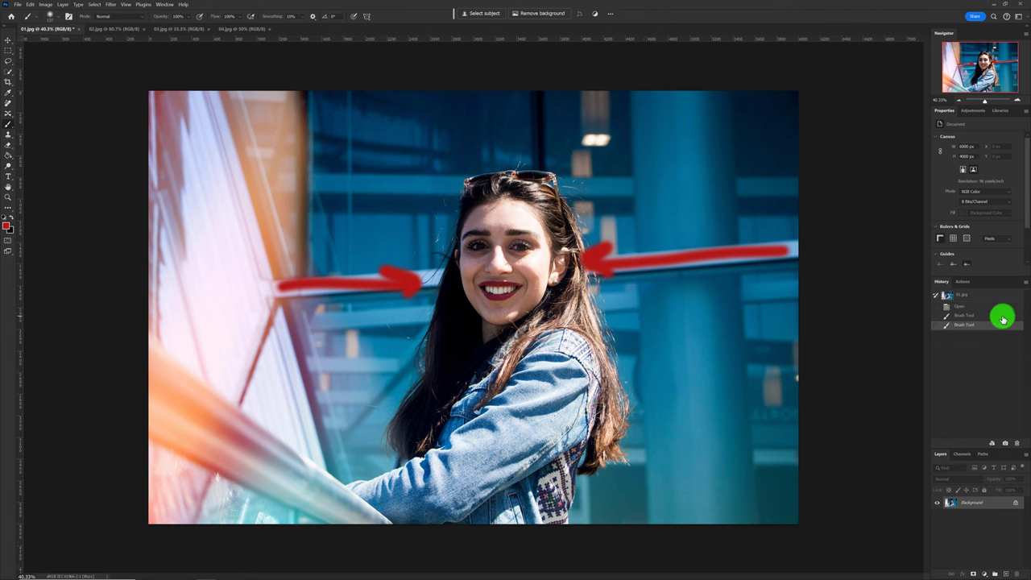
{"action": "left_click", "coordinate": [977, 307]}
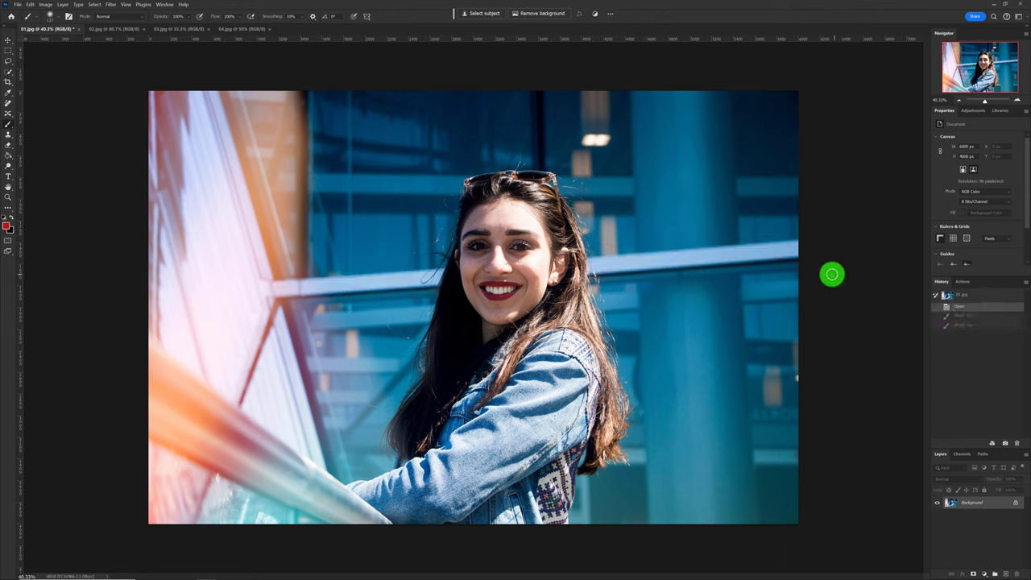
{"action": "left_click", "coordinate": [109, 30]}
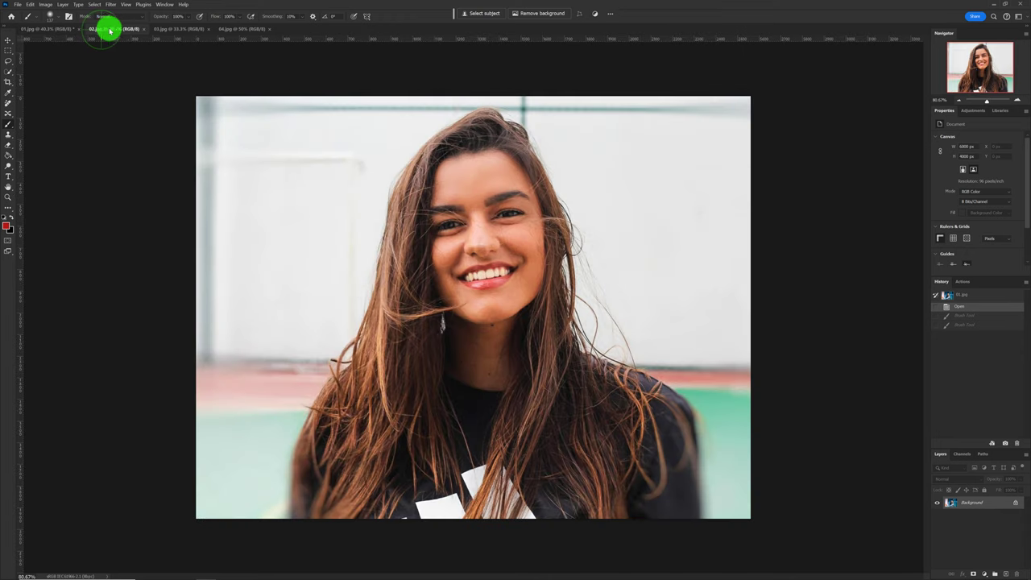
{"action": "left_click", "coordinate": [174, 30]}
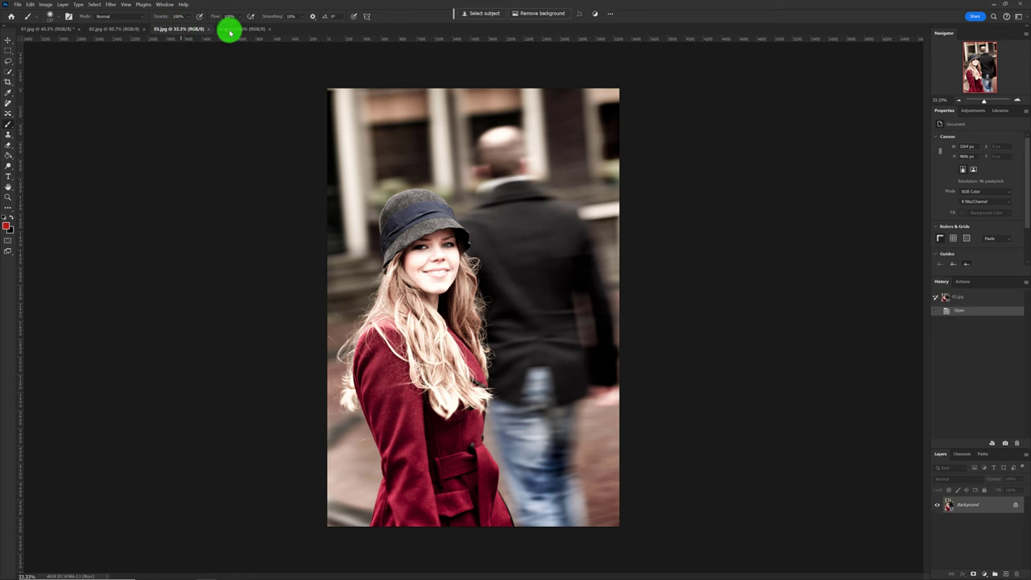
{"action": "left_click", "coordinate": [232, 31]}
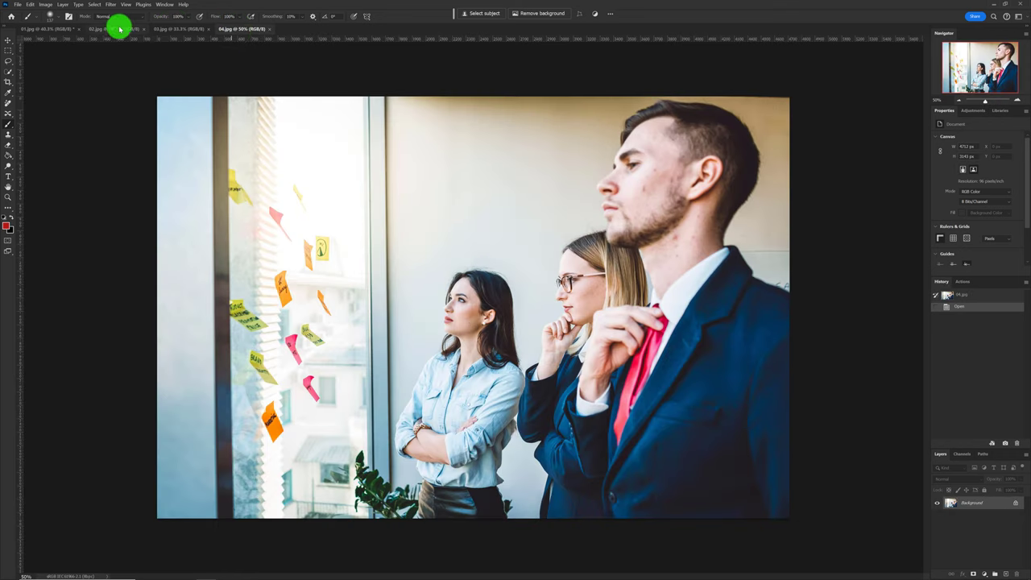
{"action": "left_click", "coordinate": [54, 30]}
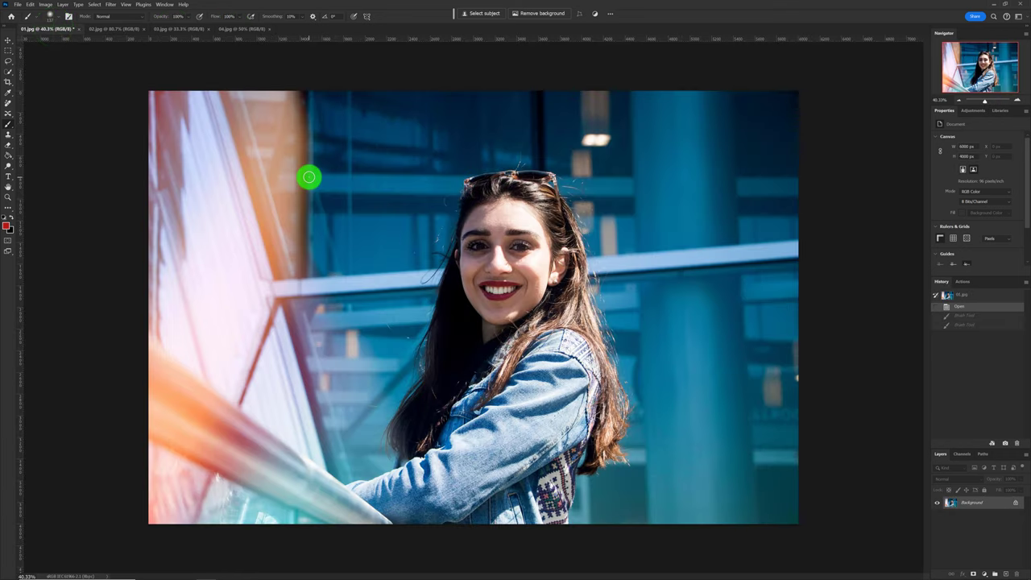
{"action": "left_click", "coordinate": [8, 63]}
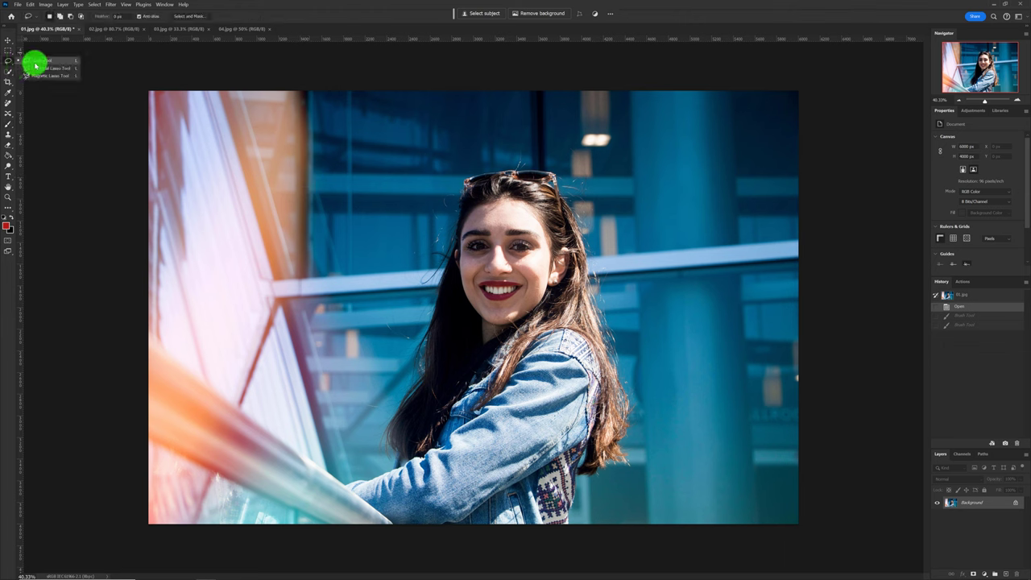
Lasso the right railing, add the left railing section, and bring up Generative Fill.
{"action": "left_click", "coordinate": [37, 62]}
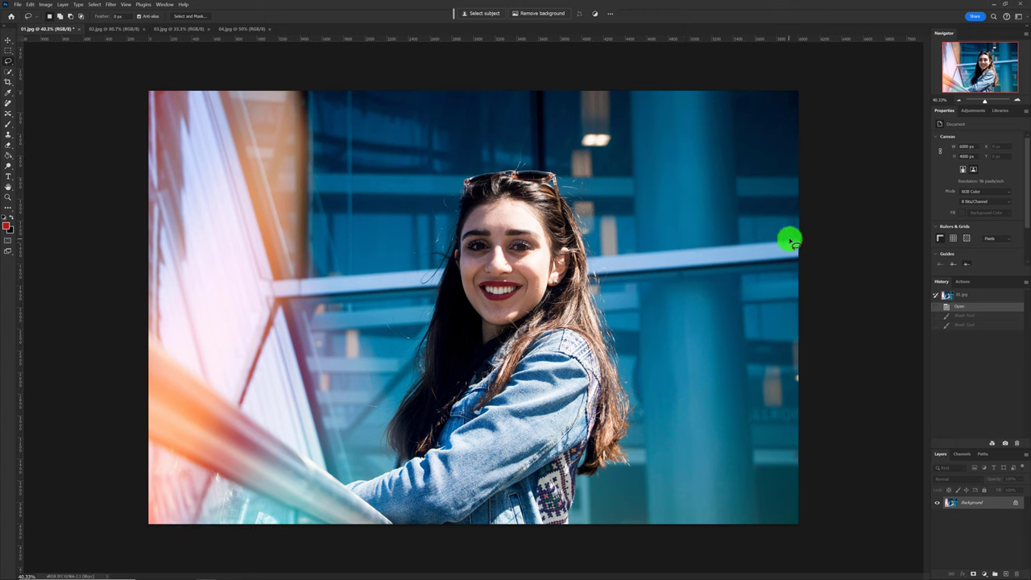
{"action": "mouse_move", "coordinate": [790, 243]}
{"action": "left_mouse_down"}
{"action": "mouse_move", "coordinate": [809, 248]}
{"action": "mouse_move", "coordinate": [666, 245]}
{"action": "mouse_move", "coordinate": [586, 259]}
{"action": "left_mouse_up"}
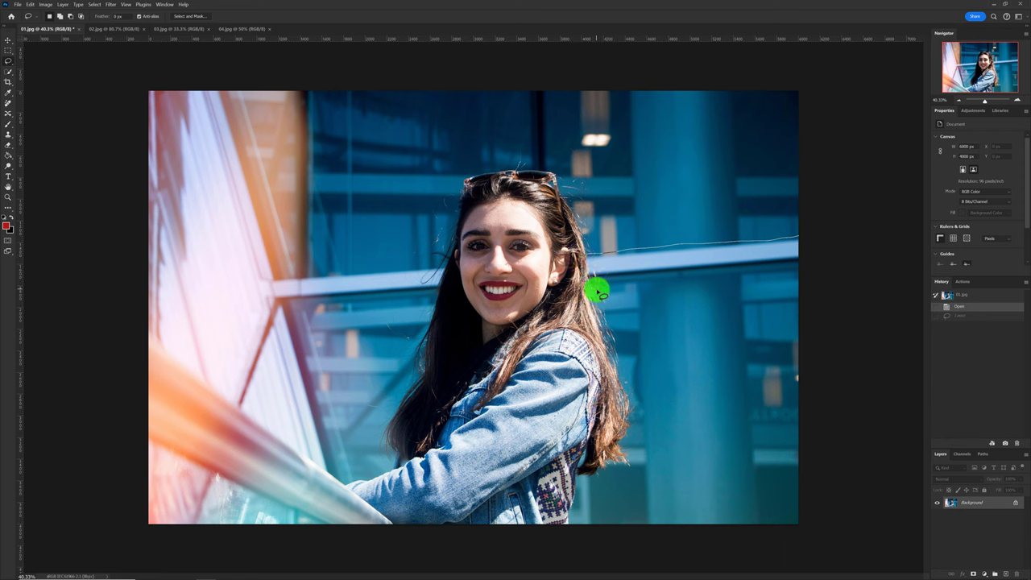
{"action": "mouse_move", "coordinate": [601, 294]}
{"action": "left_mouse_down"}
{"action": "mouse_move", "coordinate": [633, 301]}
{"action": "mouse_move", "coordinate": [644, 334]}
{"action": "mouse_move", "coordinate": [702, 325]}
{"action": "mouse_move", "coordinate": [739, 342]}
{"action": "mouse_move", "coordinate": [748, 279]}
{"action": "mouse_move", "coordinate": [794, 274]}
{"action": "mouse_move", "coordinate": [814, 244]}
{"action": "mouse_move", "coordinate": [798, 223]}
{"action": "left_mouse_up"}
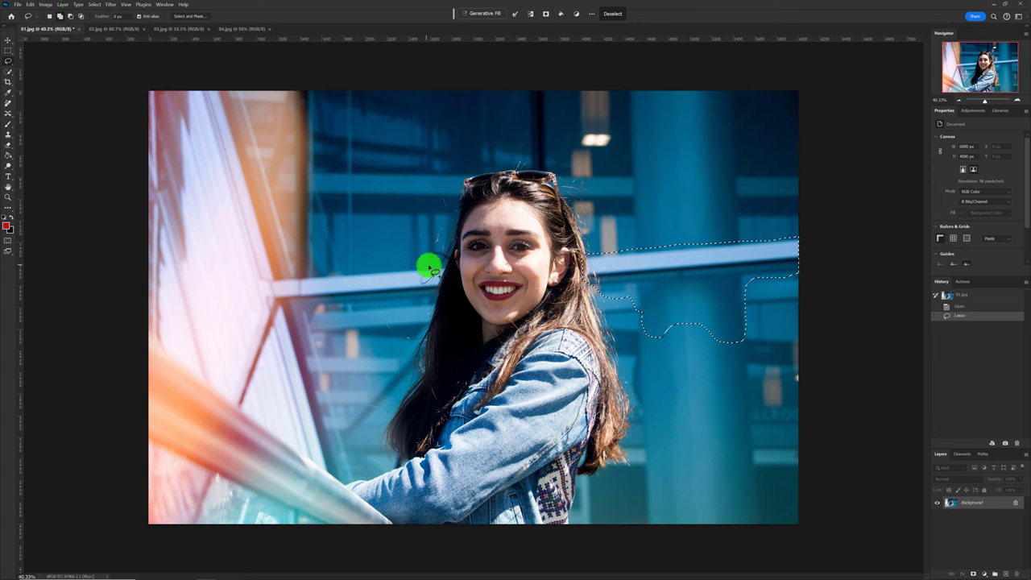
{"action": "mouse_move", "coordinate": [443, 265]}
{"action": "left_mouse_down"}
{"action": "mouse_move", "coordinate": [432, 298]}
{"action": "mouse_move", "coordinate": [299, 306]}
{"action": "mouse_move", "coordinate": [269, 292]}
{"action": "mouse_move", "coordinate": [267, 274]}
{"action": "mouse_move", "coordinate": [443, 270]}
{"action": "left_mouse_up"}
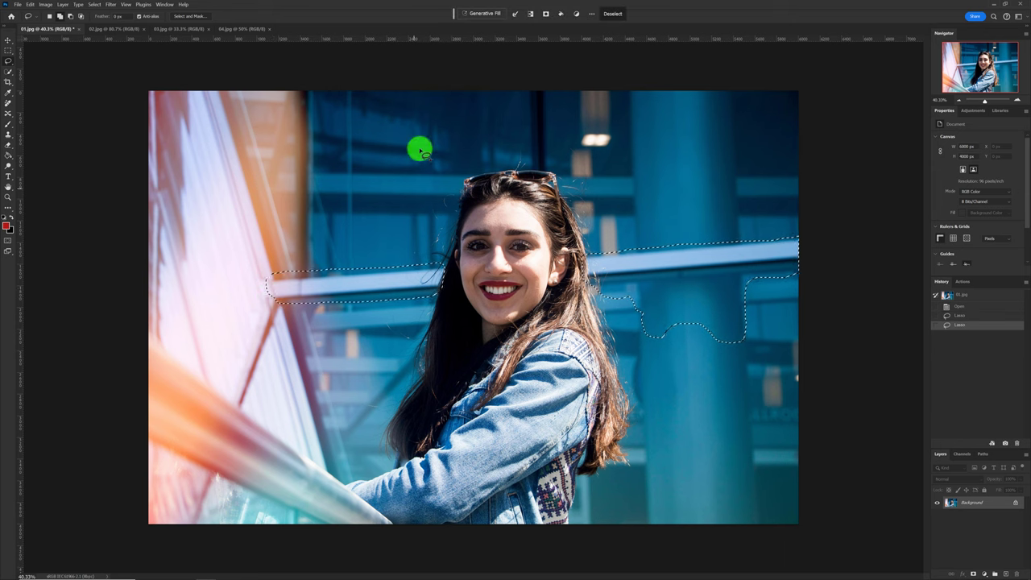
{"action": "left_click", "coordinate": [476, 17]}
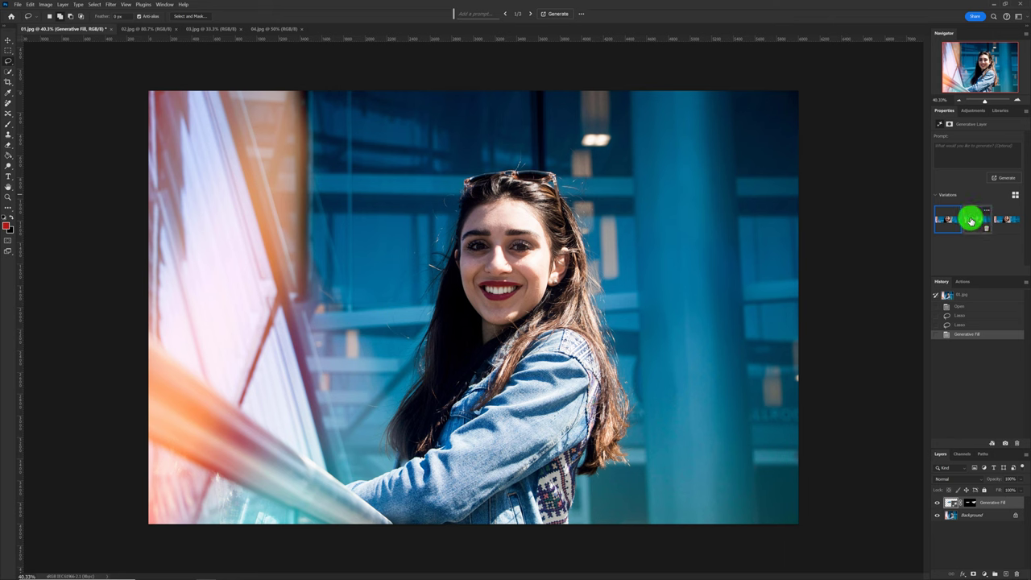
Preview all three generated railing replacements and keep the third variation.
{"action": "mouse_move", "coordinate": [969, 219]}
{"action": "left_click", "coordinate": [975, 223]}
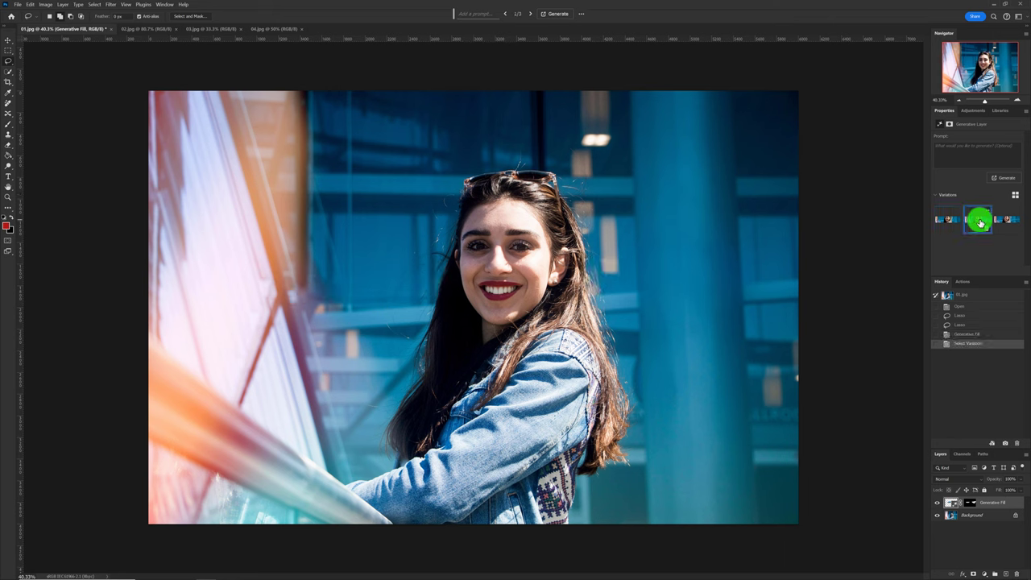
{"action": "left_click", "coordinate": [1003, 218]}
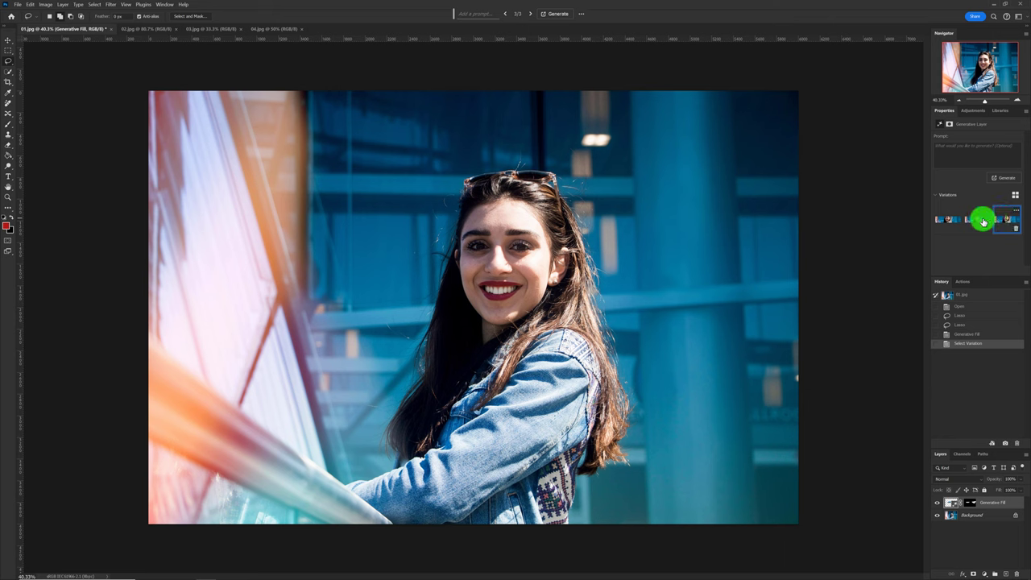
{"action": "left_click", "coordinate": [944, 219]}
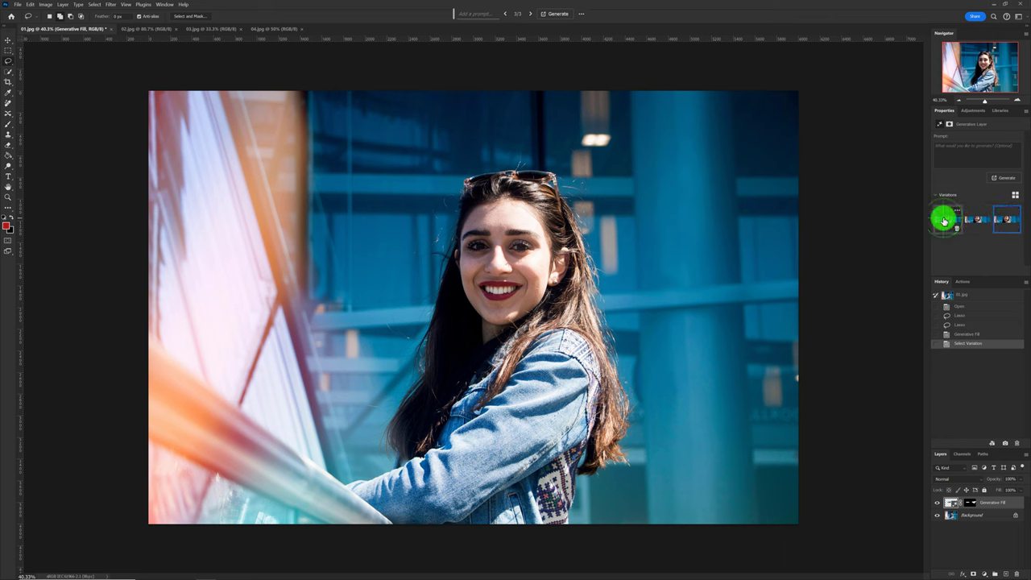
{"action": "left_click", "coordinate": [1005, 219]}
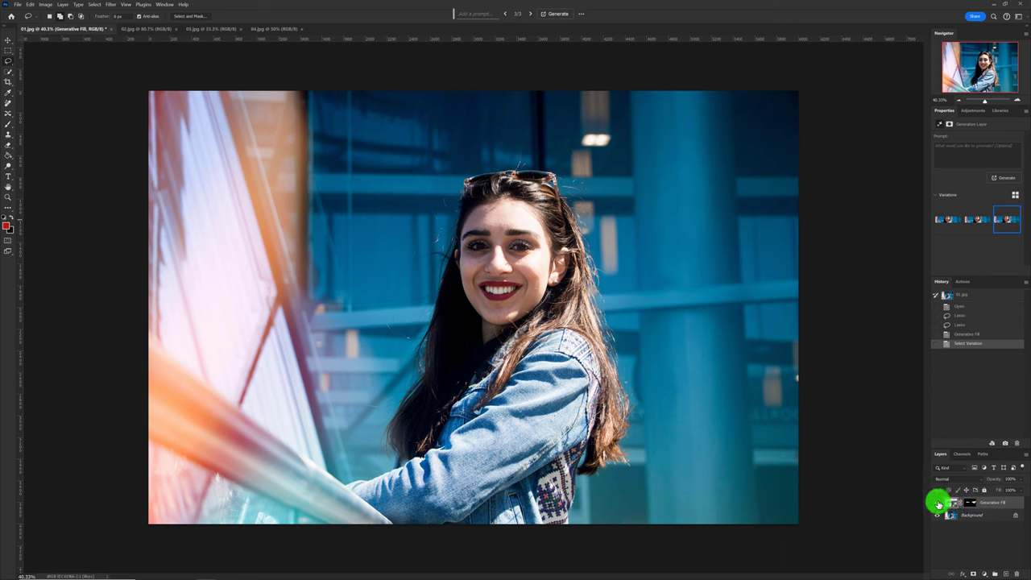
Toggle the Generative Fill layer to compare with the original, then Flatten Image.
{"action": "left_click", "coordinate": [937, 503]}
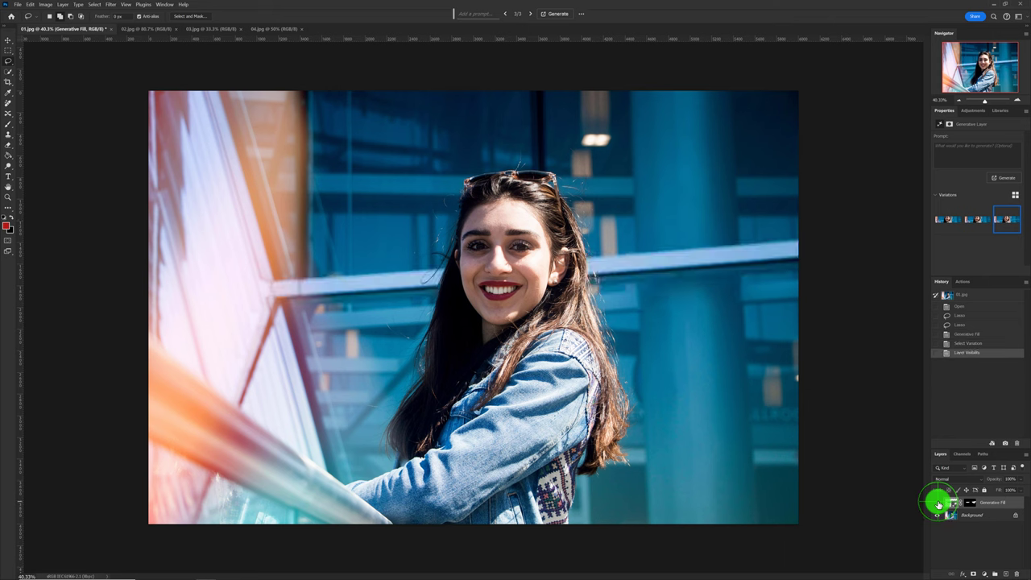
{"action": "left_click", "coordinate": [937, 502]}
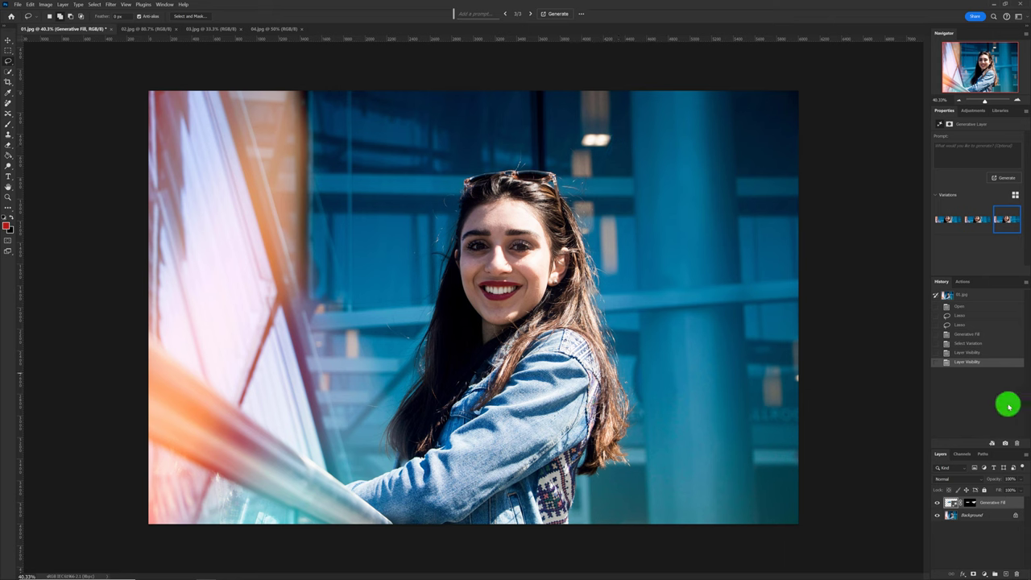
{"action": "left_click", "coordinate": [1024, 454]}
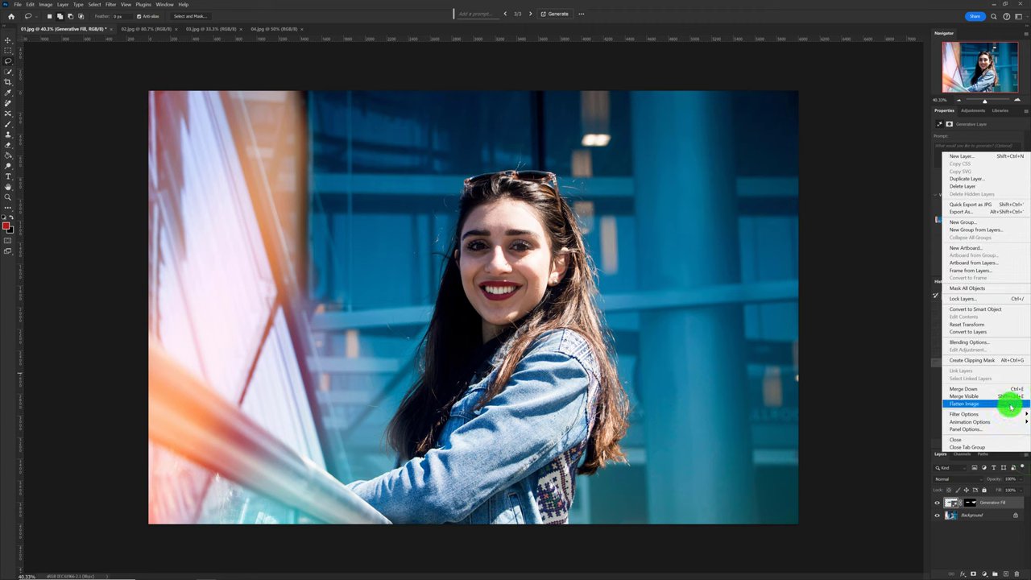
{"action": "left_click", "coordinate": [1011, 406]}
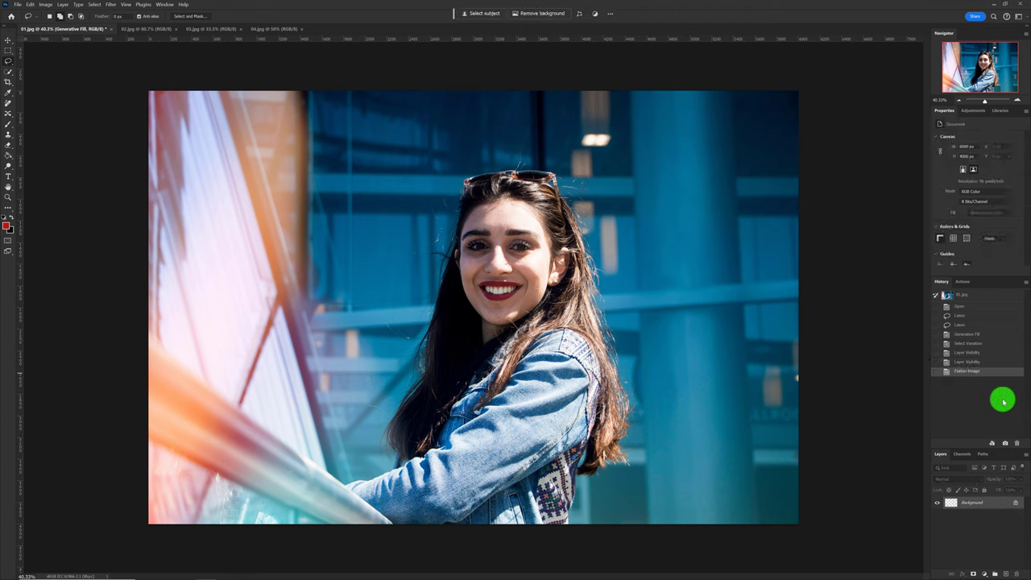
{"action": "left_click", "coordinate": [958, 297]}
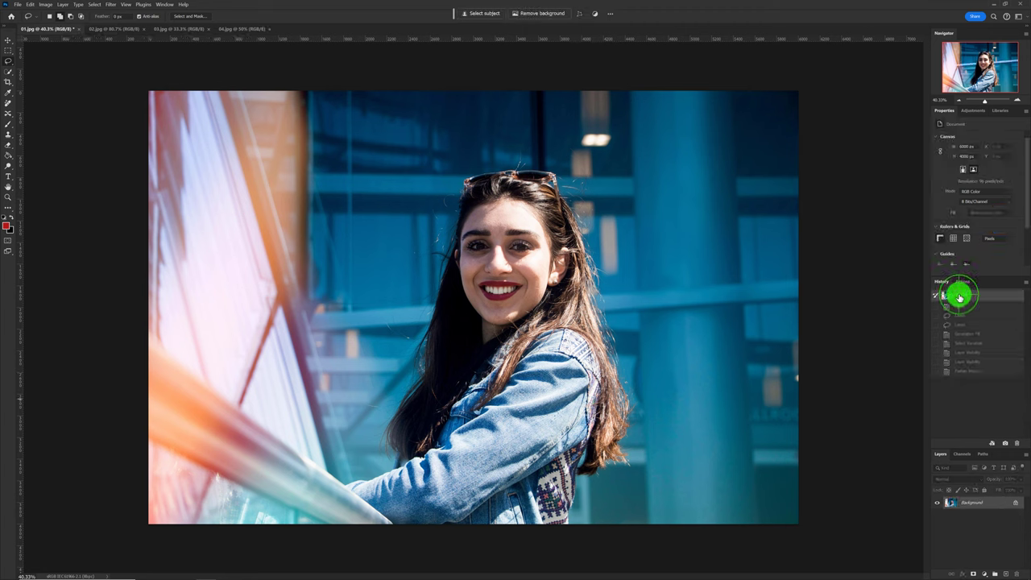
{"action": "left_click", "coordinate": [971, 371]}
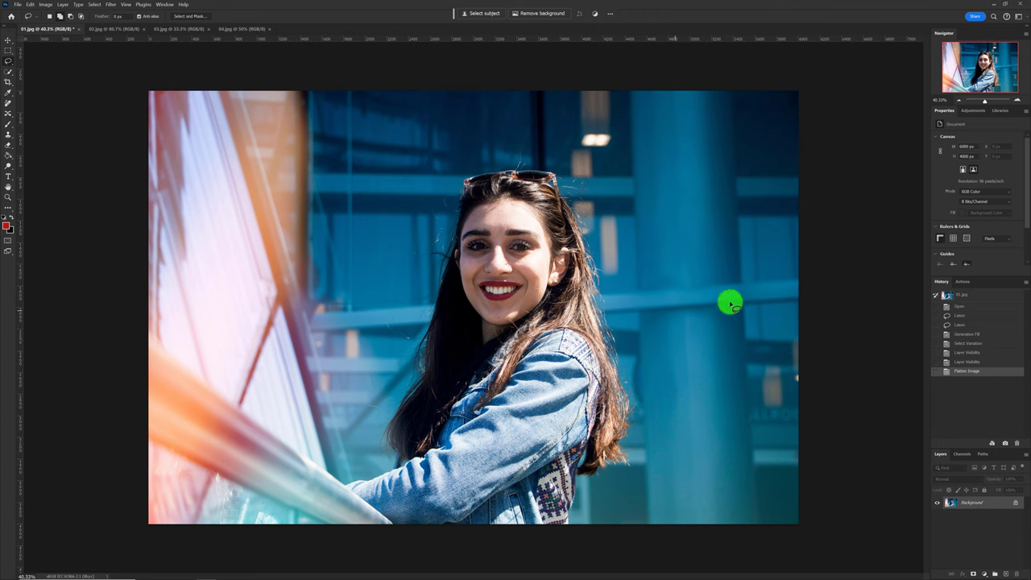
{"action": "left_click", "coordinate": [976, 296]}
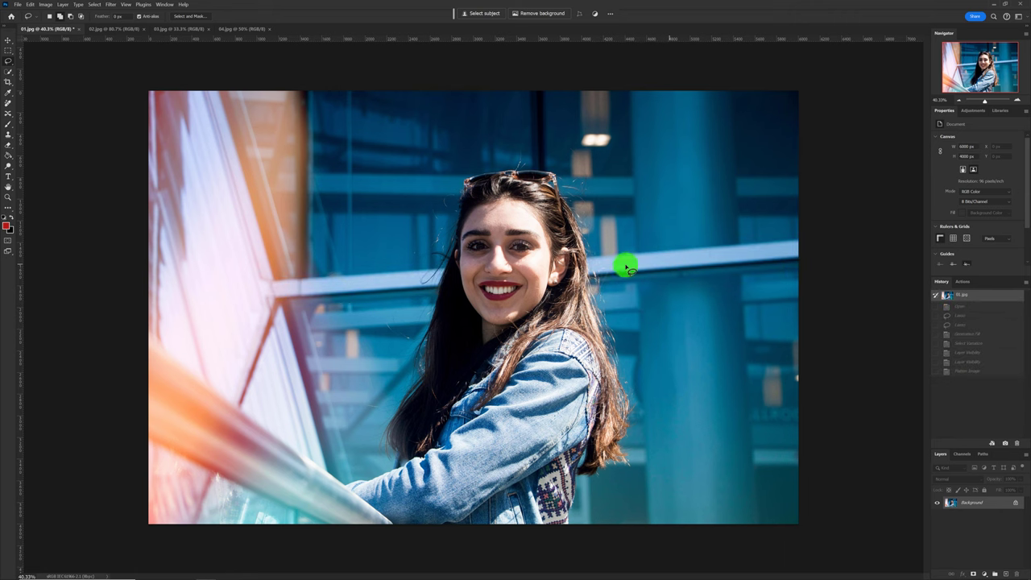
{"action": "left_click", "coordinate": [973, 363]}
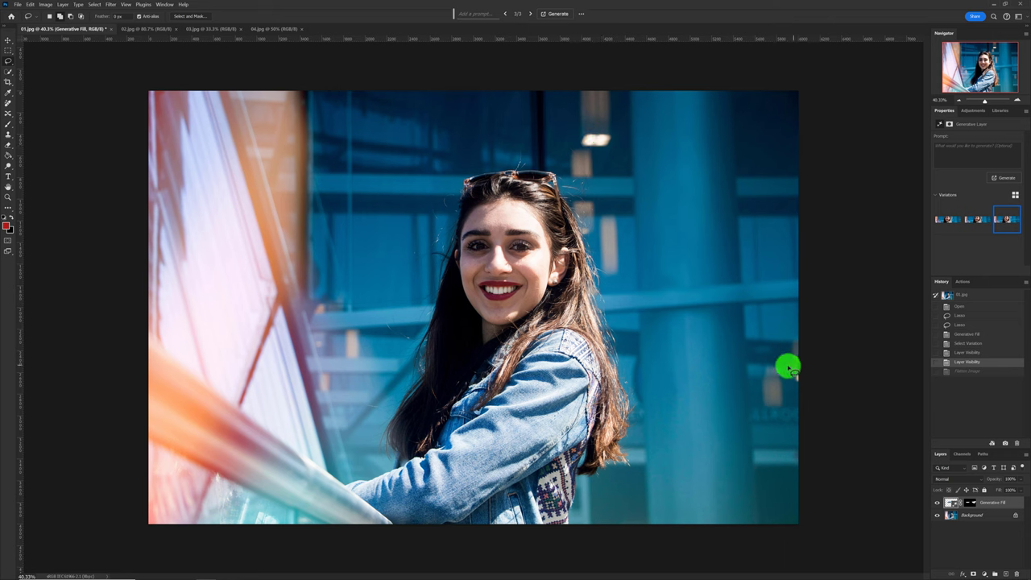
{"action": "left_click", "coordinate": [969, 371]}
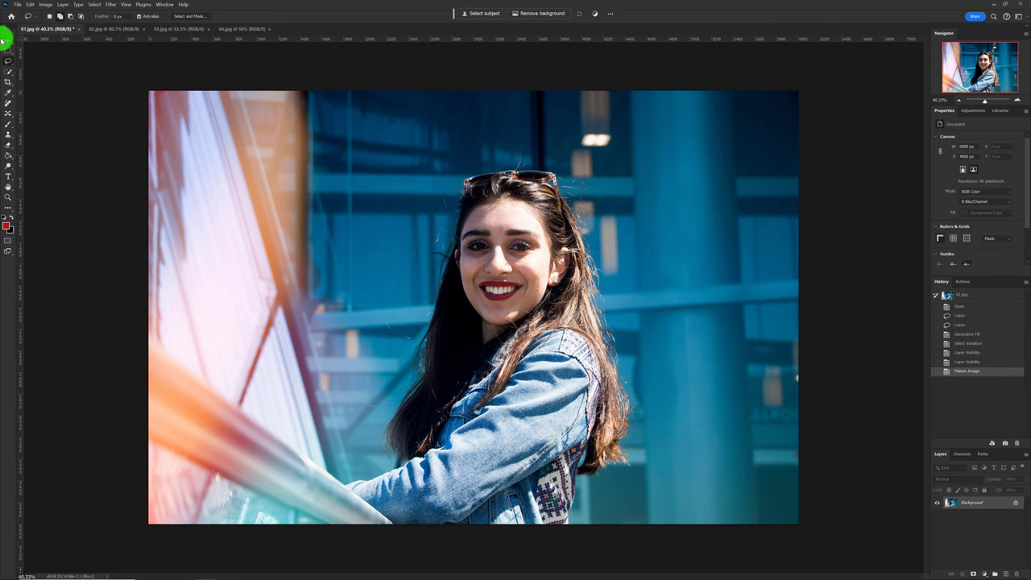
Erase the ceiling light and right-edge light with an enlarged Remove Tool brush.
{"action": "left_click", "coordinate": [9, 104]}
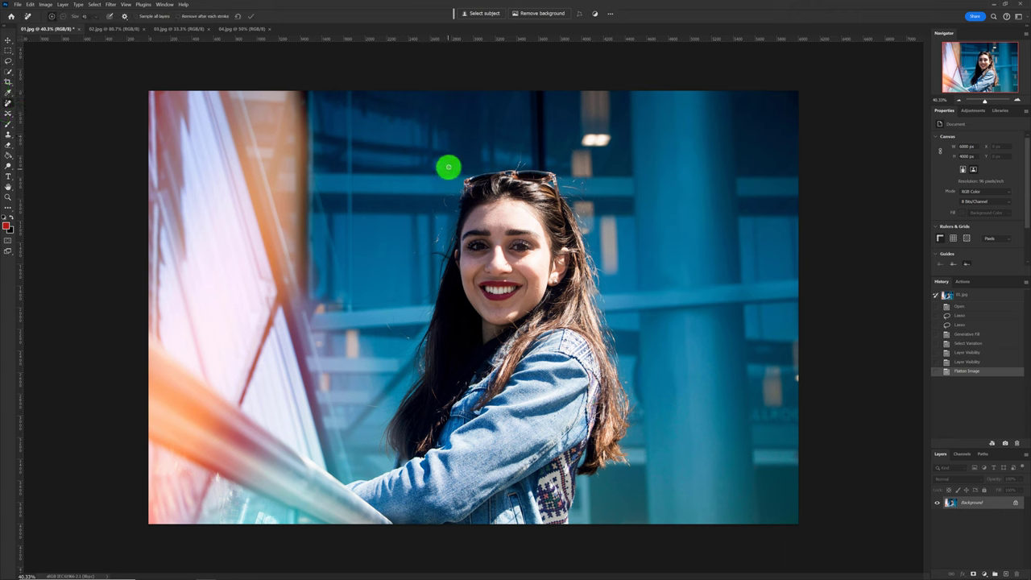
{"action": "left_click_drag", "start_coordinate": [453, 166], "coordinate": [456, 163]}
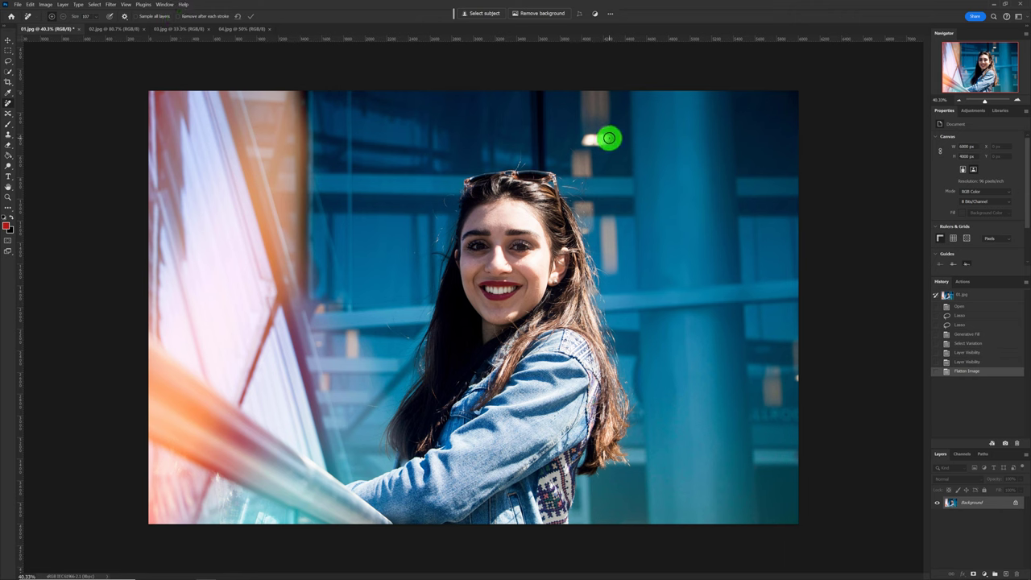
{"action": "mouse_move", "coordinate": [606, 138]}
{"action": "left_mouse_down"}
{"action": "mouse_move", "coordinate": [601, 145]}
{"action": "mouse_move", "coordinate": [610, 141]}
{"action": "left_mouse_up"}
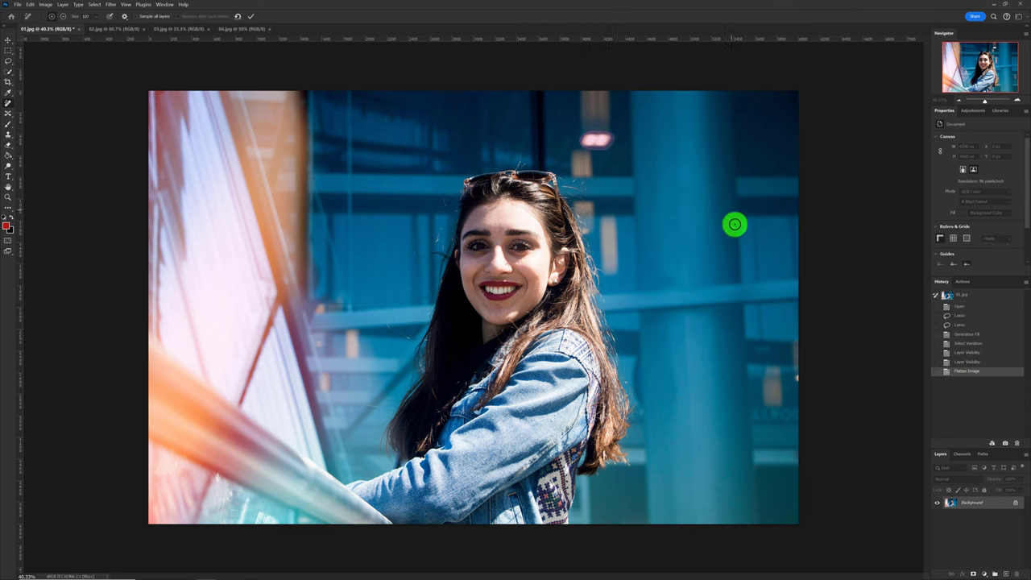
{"action": "mouse_move", "coordinate": [793, 340]}
{"action": "left_mouse_down"}
{"action": "mouse_move", "coordinate": [796, 375]}
{"action": "mouse_move", "coordinate": [796, 334]}
{"action": "left_mouse_up"}
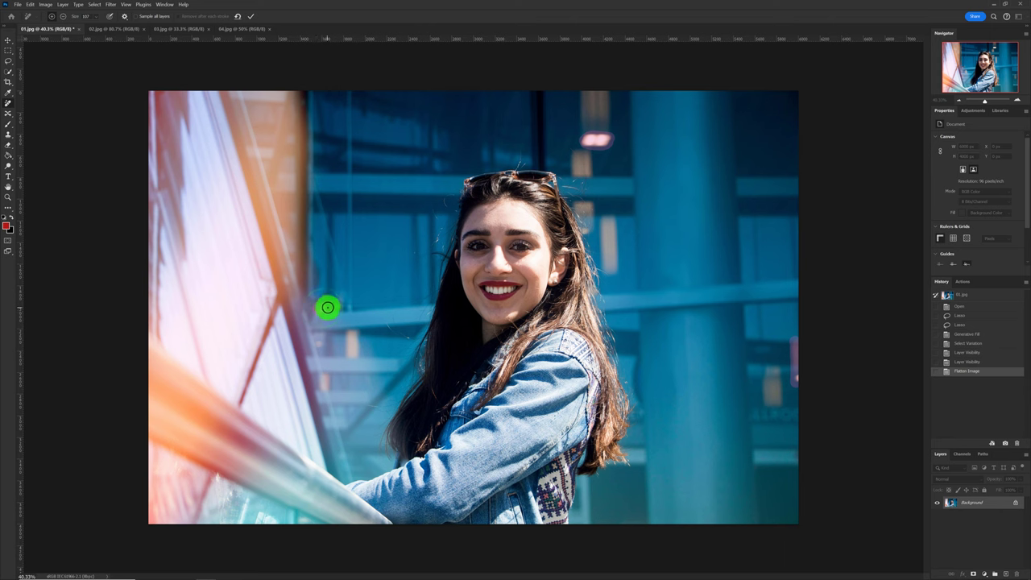
{"action": "left_click", "coordinate": [320, 344]}
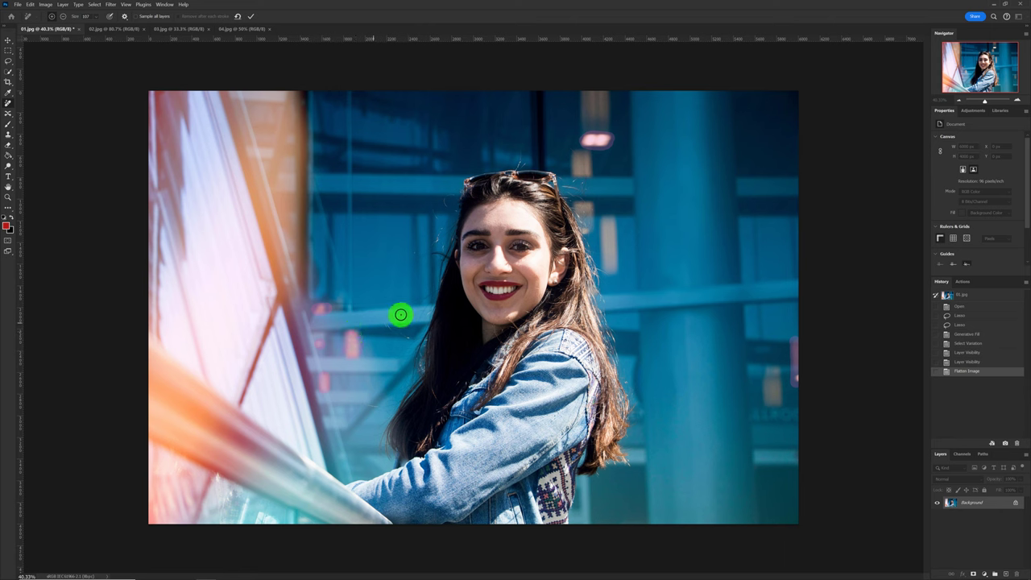
{"action": "left_click", "coordinate": [251, 17]}
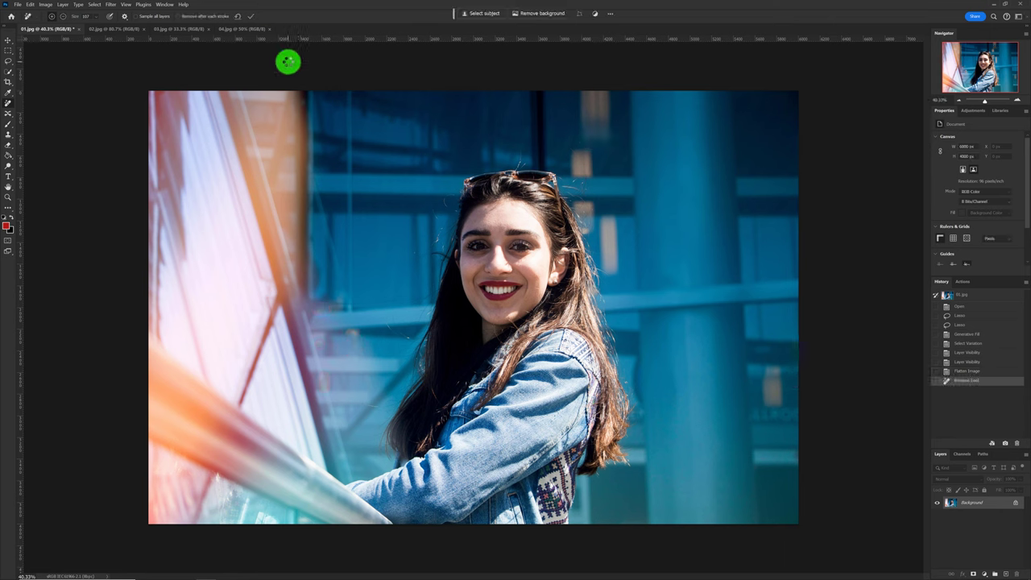
Compare the before, after and original unedited states in History.
{"action": "left_click", "coordinate": [967, 373]}
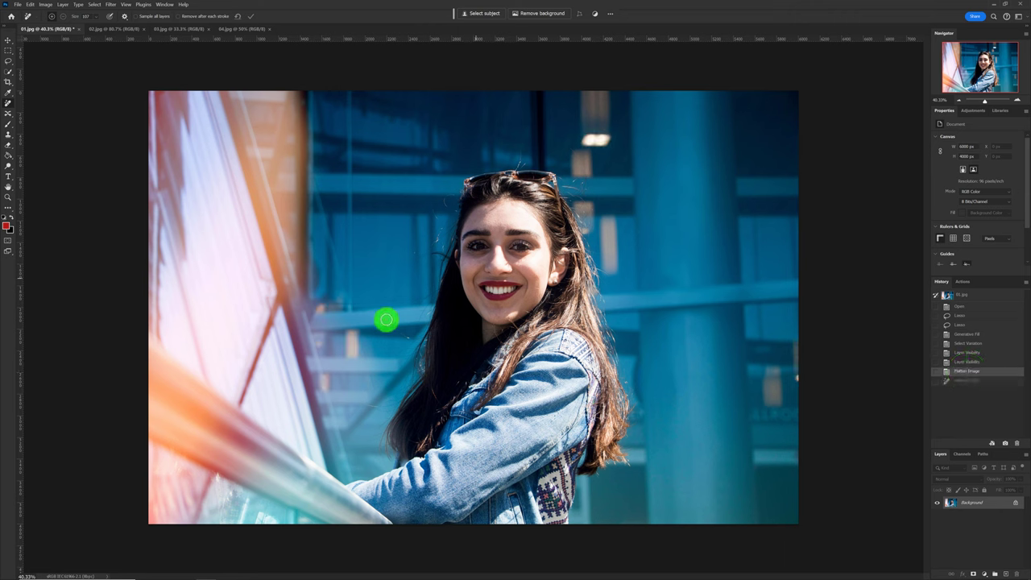
{"action": "left_click", "coordinate": [970, 383]}
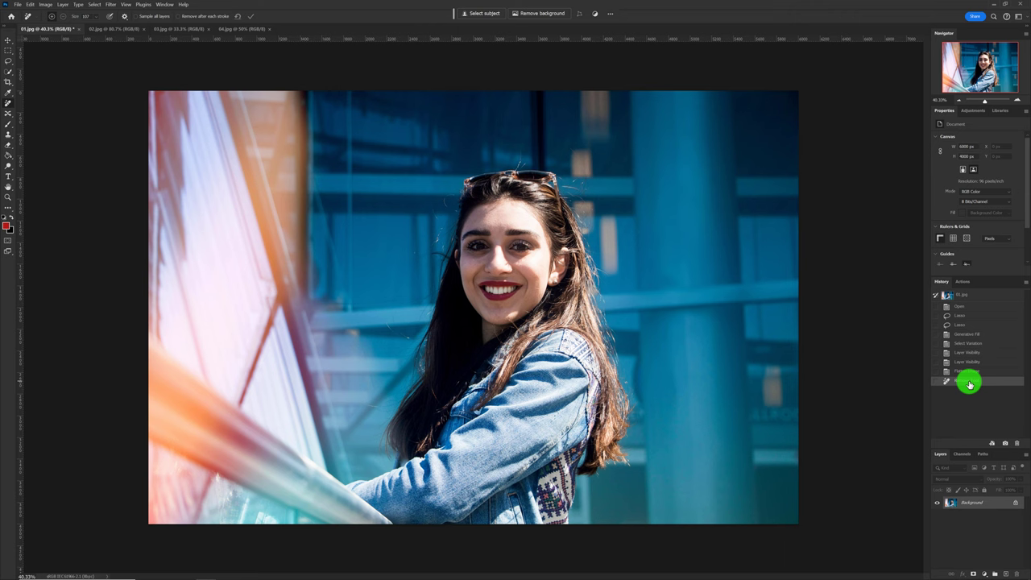
{"action": "left_click", "coordinate": [957, 296]}
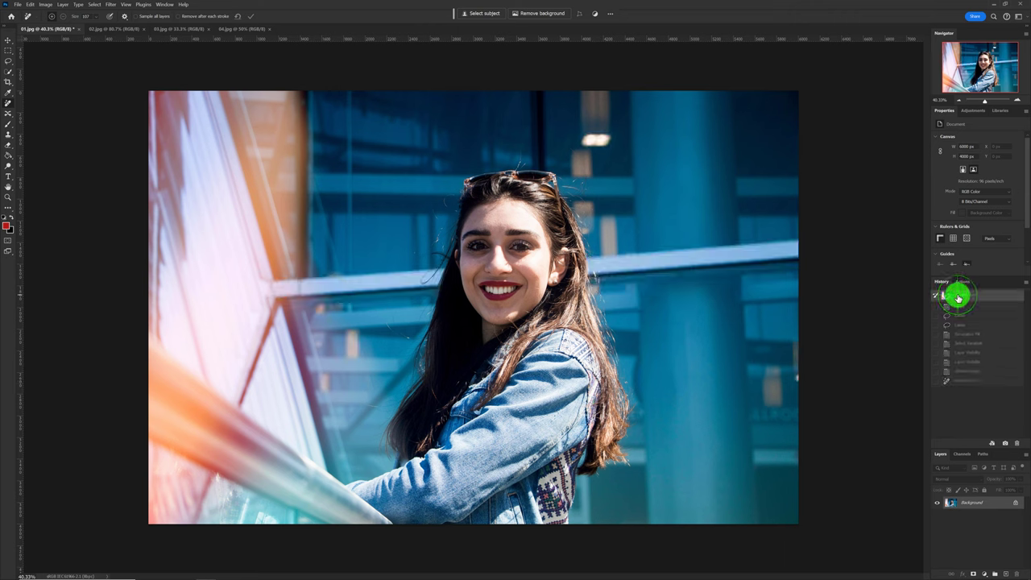
Return to the latest edited version in History.
{"action": "left_click", "coordinate": [955, 379]}
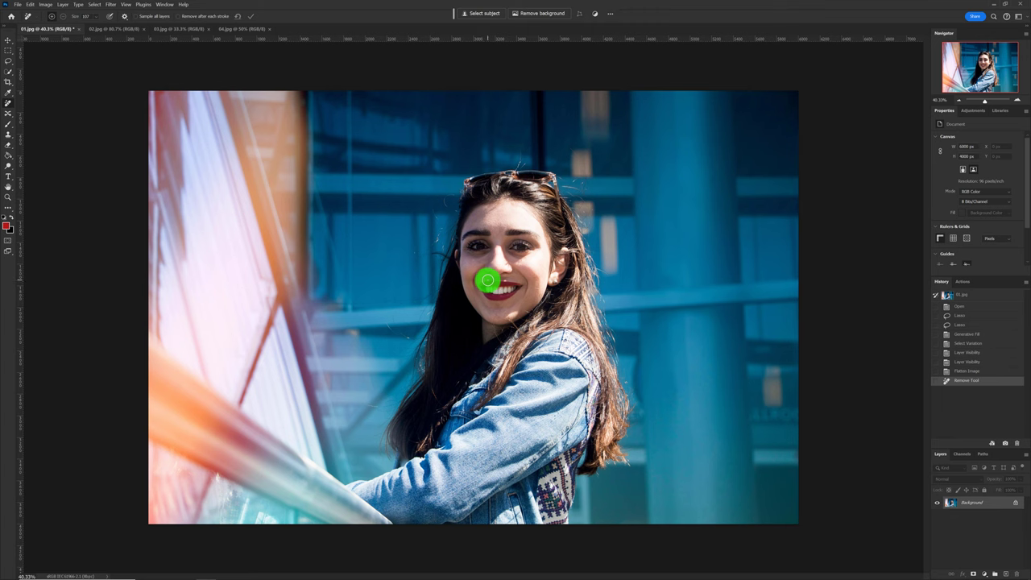
Crop tighter around the woman at Original Ratio by pulling the right corners inward.
{"action": "left_click", "coordinate": [8, 82]}
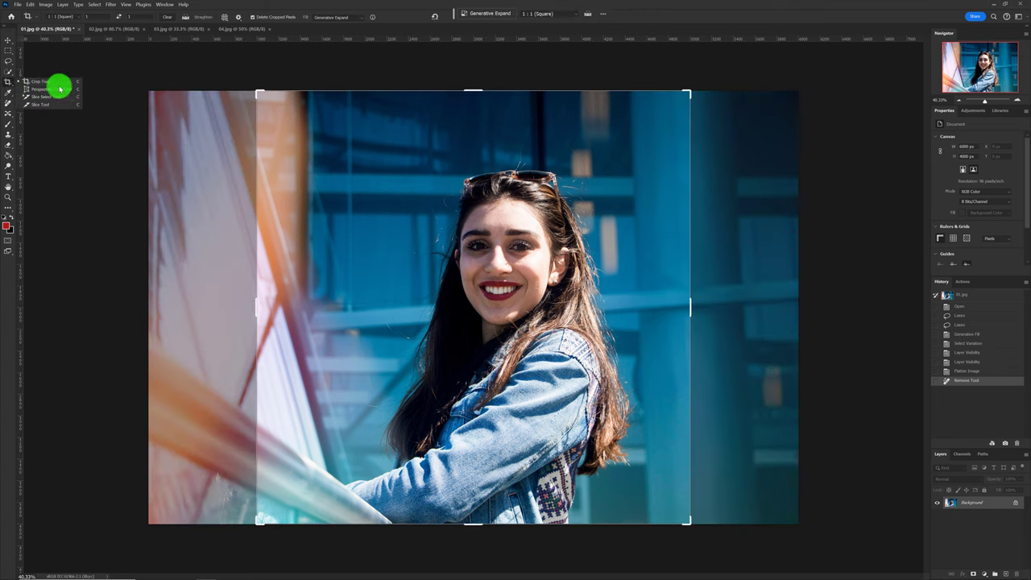
{"action": "left_click", "coordinate": [52, 83]}
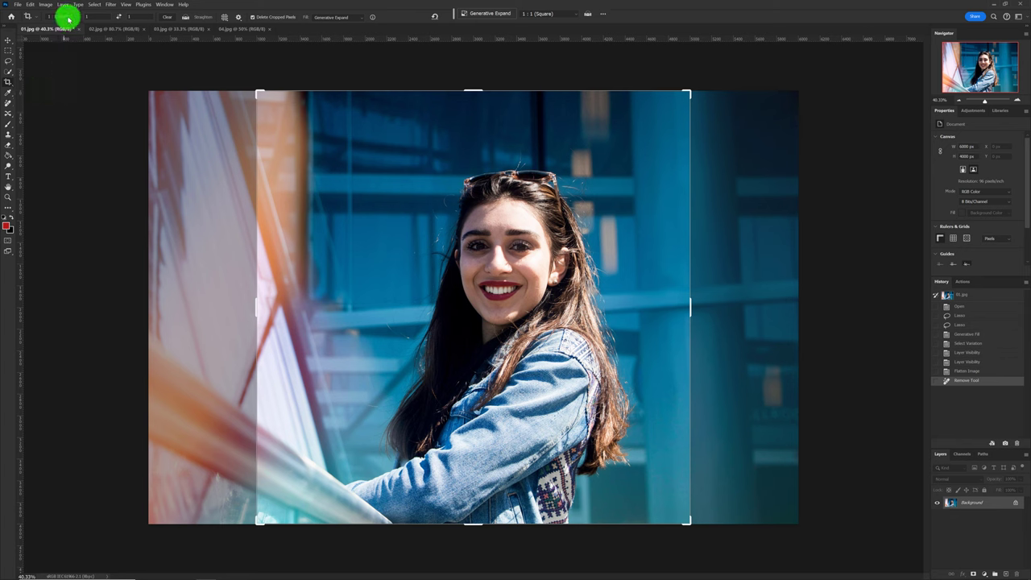
{"action": "left_click", "coordinate": [69, 17]}
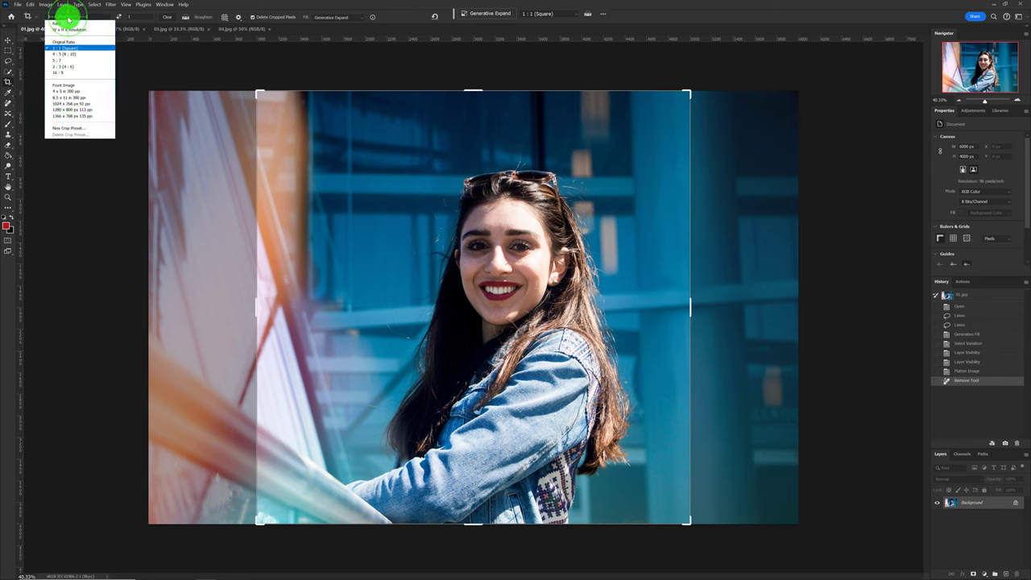
{"action": "left_click", "coordinate": [69, 40]}
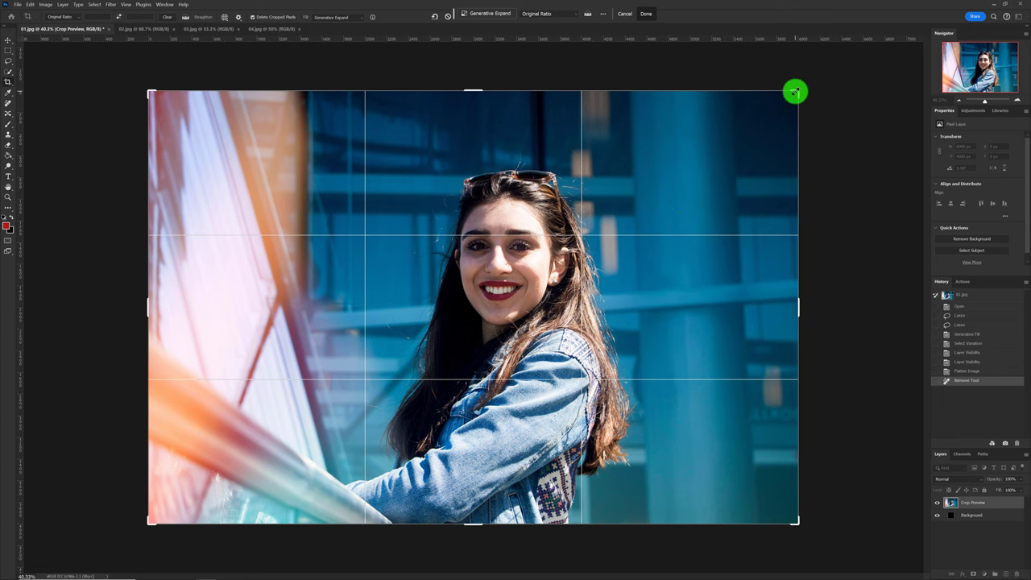
{"action": "left_click_drag", "start_coordinate": [794, 91], "coordinate": [762, 103]}
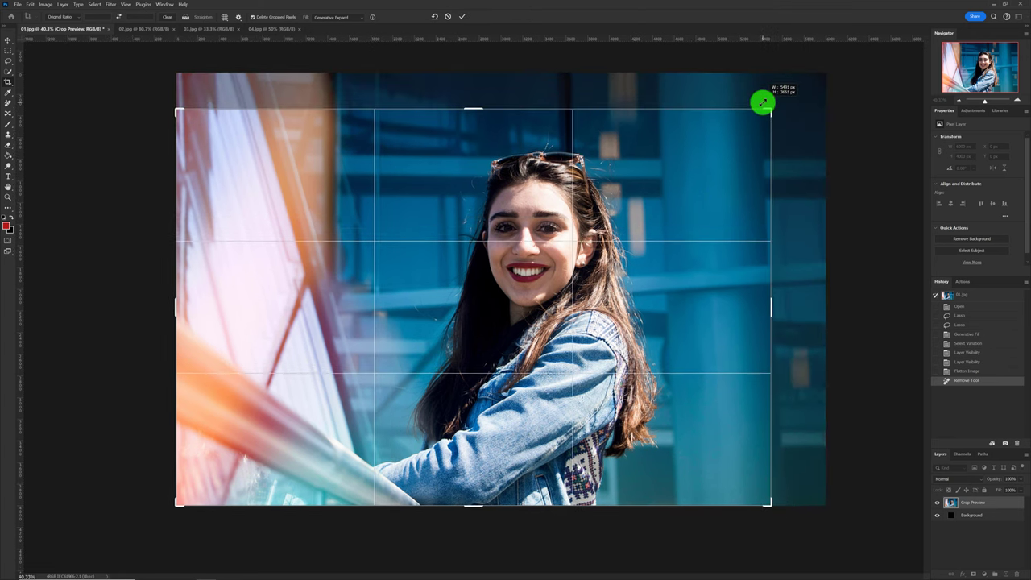
{"action": "left_click_drag", "start_coordinate": [771, 505], "coordinate": [750, 491]}
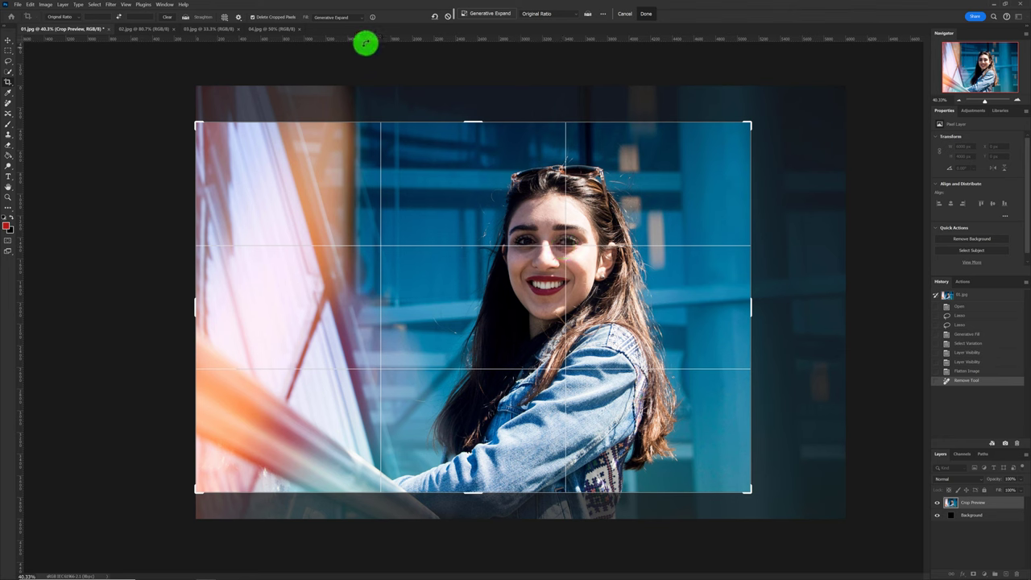
Commit the crop with Background fill to 5126 × 3408 px, checking it in History.
{"action": "left_click_drag", "start_coordinate": [454, 16], "coordinate": [534, 14]}
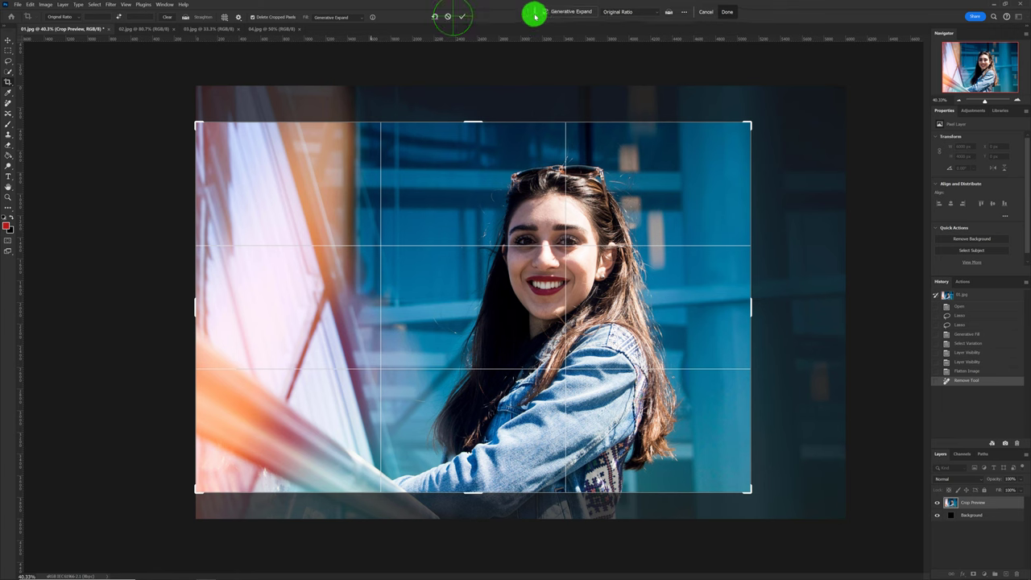
{"action": "left_click", "coordinate": [359, 18]}
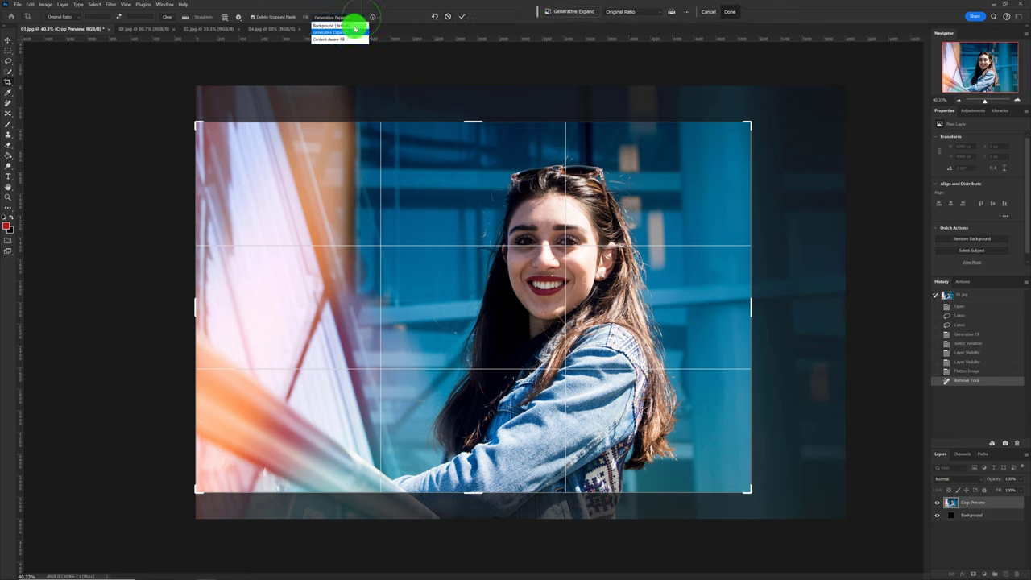
{"action": "left_click", "coordinate": [355, 26]}
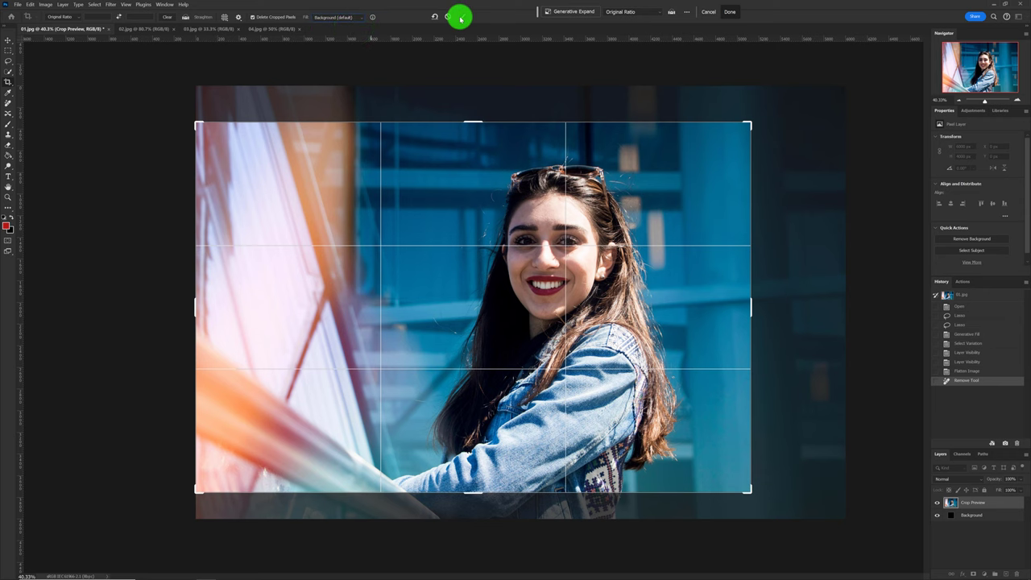
{"action": "left_click", "coordinate": [459, 17]}
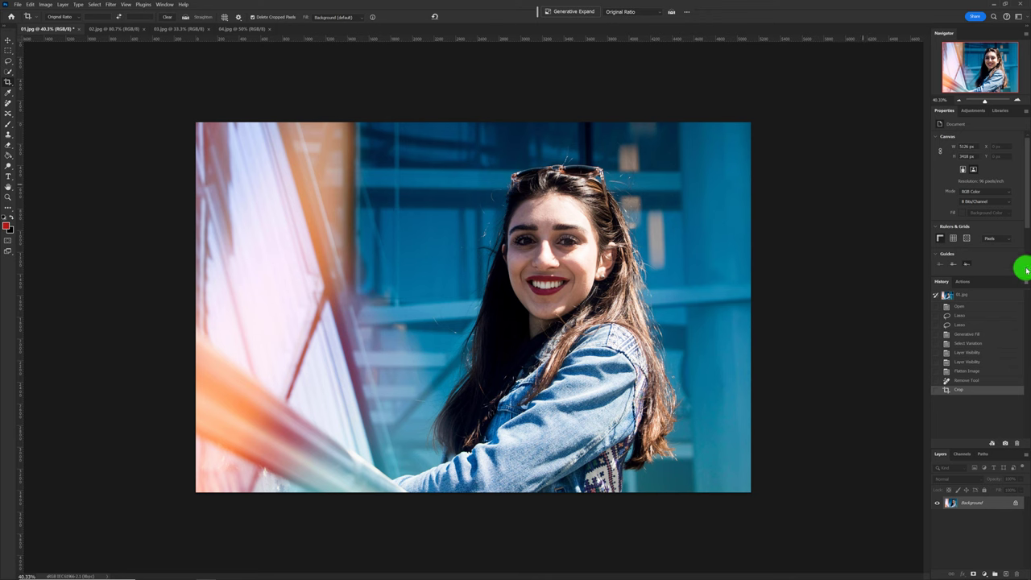
{"action": "left_click", "coordinate": [971, 382]}
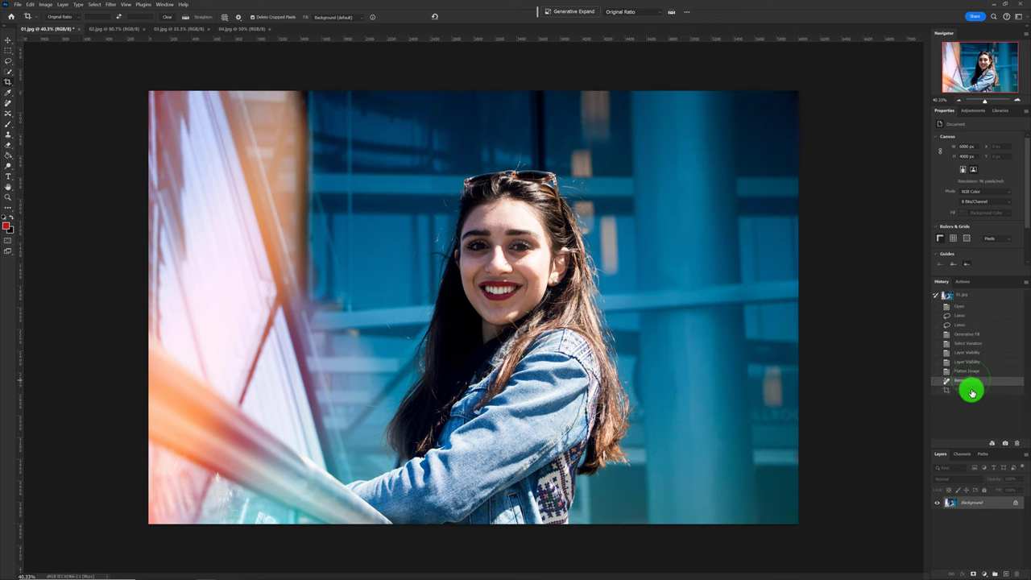
{"action": "left_click", "coordinate": [972, 391]}
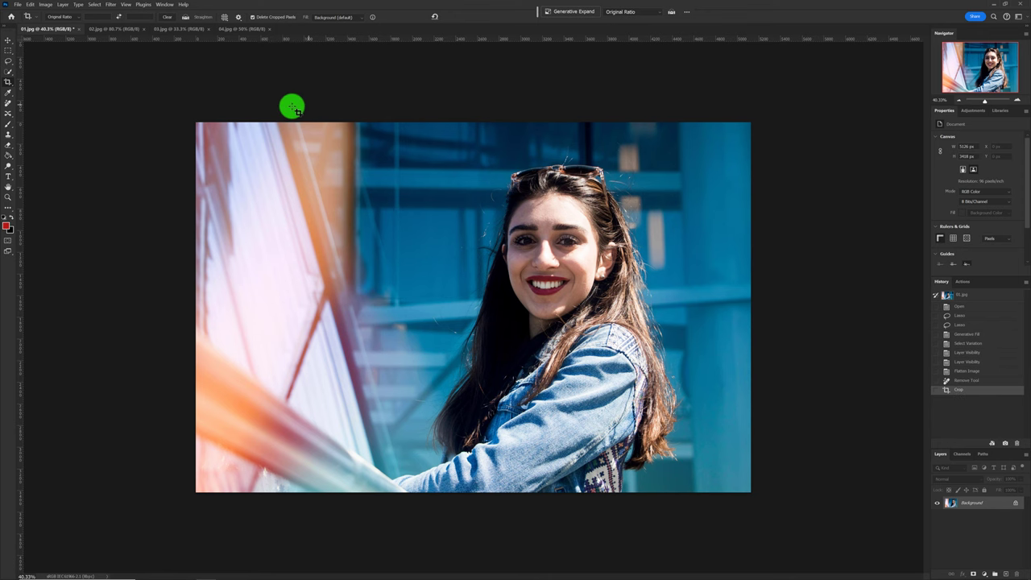
On 02.jpg, sketch red marks over the background frame bars, then revert them.
{"action": "left_click", "coordinate": [118, 31]}
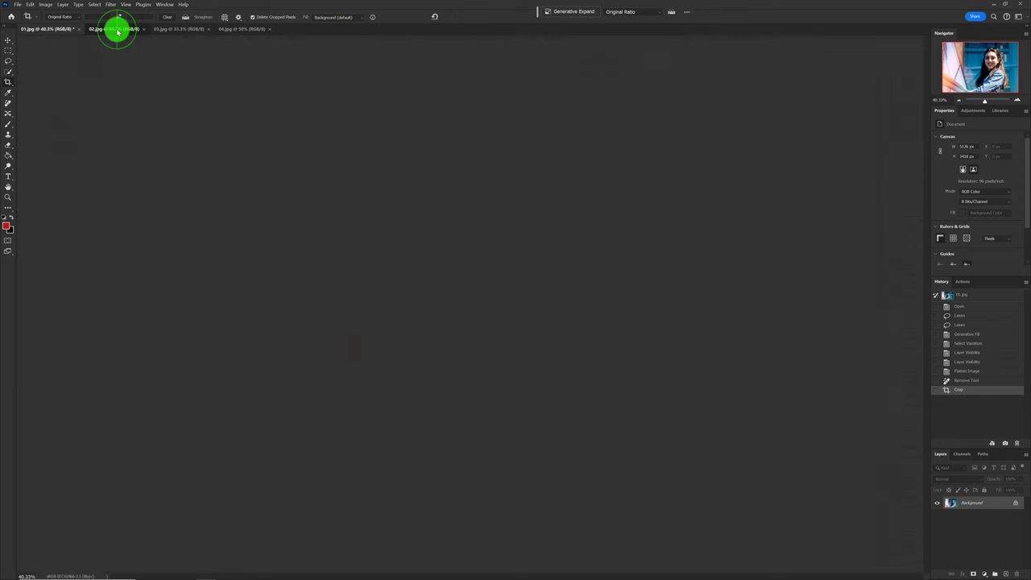
{"action": "left_click", "coordinate": [10, 126]}
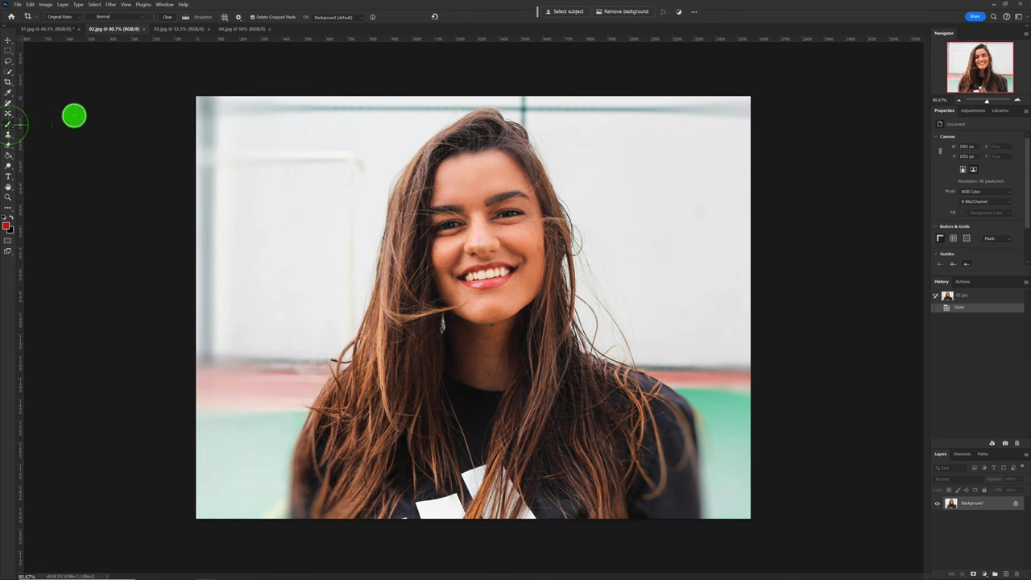
{"action": "left_click_drag", "start_coordinate": [290, 110], "coordinate": [679, 121]}
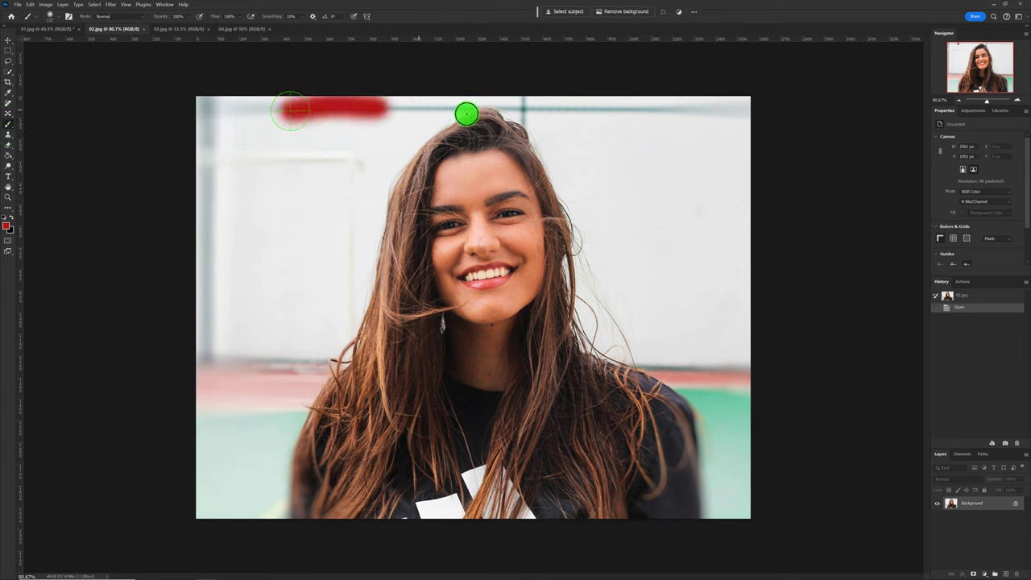
{"action": "left_click", "coordinate": [525, 99]}
{"action": "left_click_drag", "start_coordinate": [203, 98], "coordinate": [201, 314]}
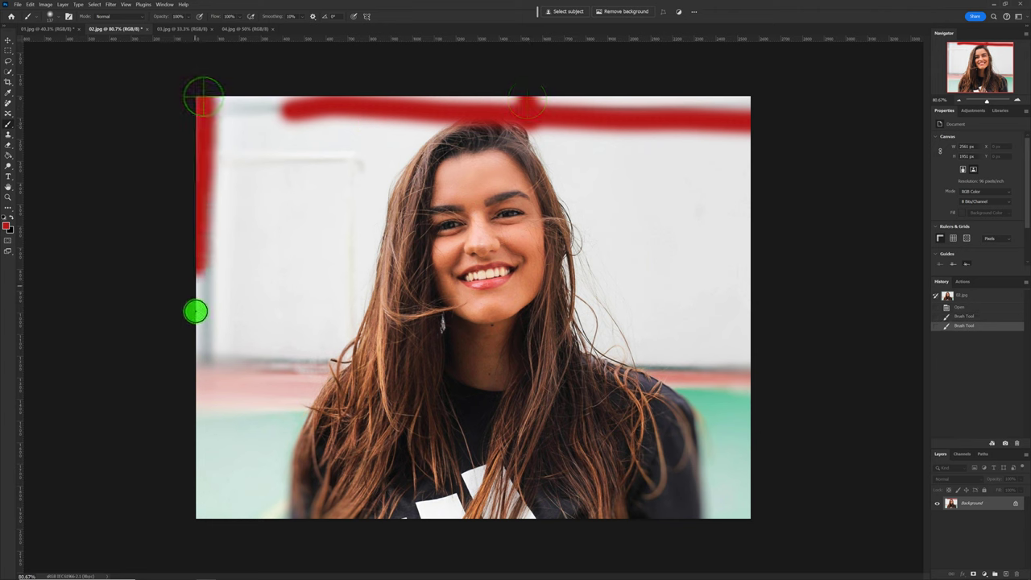
{"action": "mouse_move", "coordinate": [243, 168]}
{"action": "left_mouse_down"}
{"action": "mouse_move", "coordinate": [354, 170]}
{"action": "mouse_move", "coordinate": [338, 332]}
{"action": "left_mouse_up"}
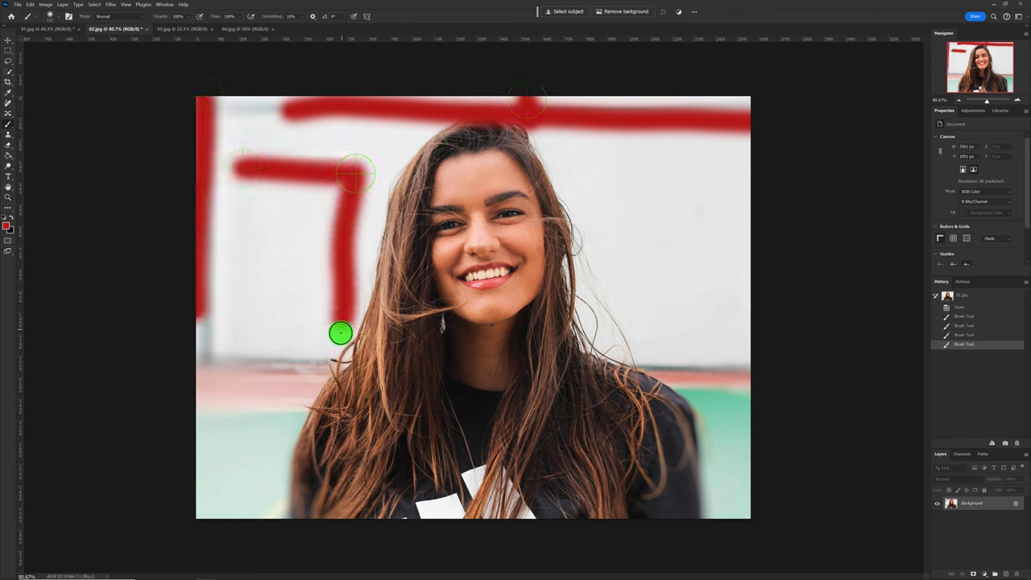
{"action": "left_click", "coordinate": [960, 309]}
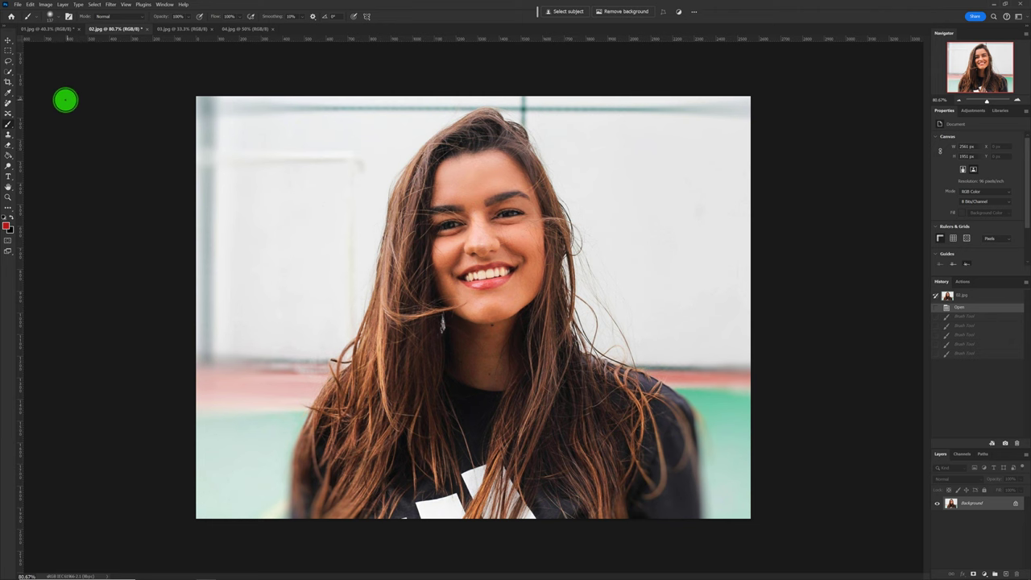
Lasso the grey bar along the top of the photo.
{"action": "left_click", "coordinate": [8, 60]}
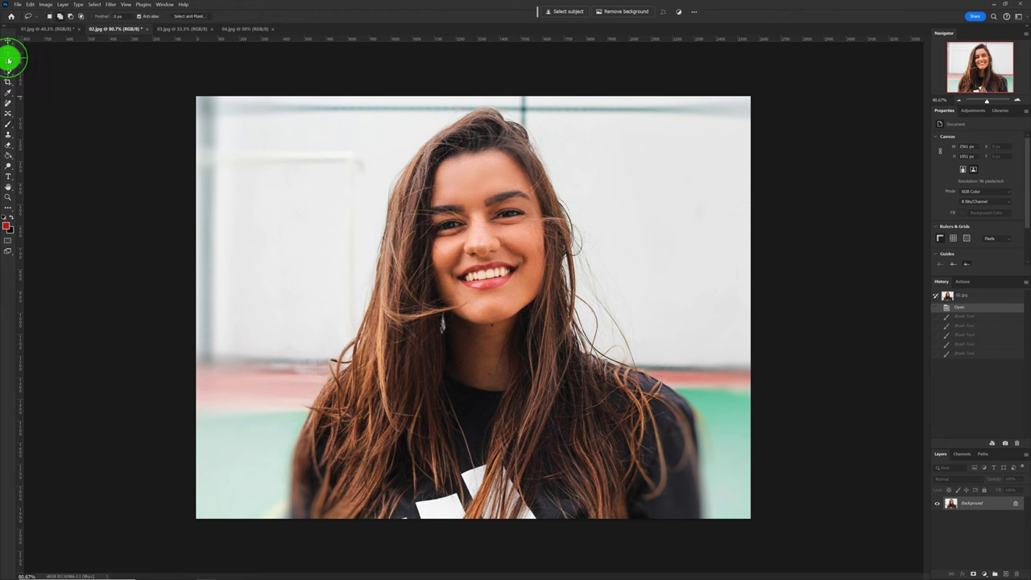
{"action": "left_click", "coordinate": [36, 58]}
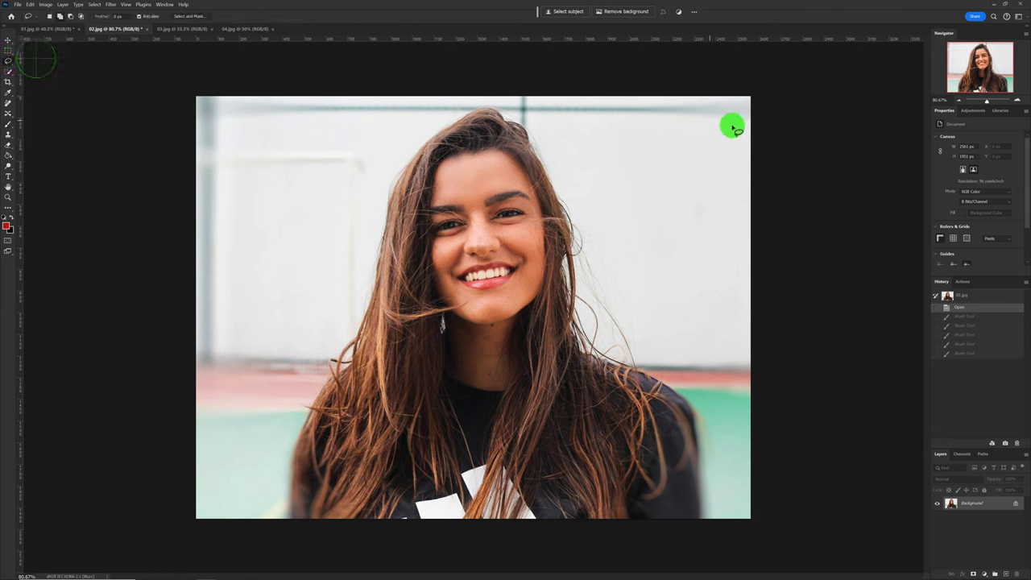
{"action": "left_click_drag", "start_coordinate": [749, 126], "coordinate": [548, 119]}
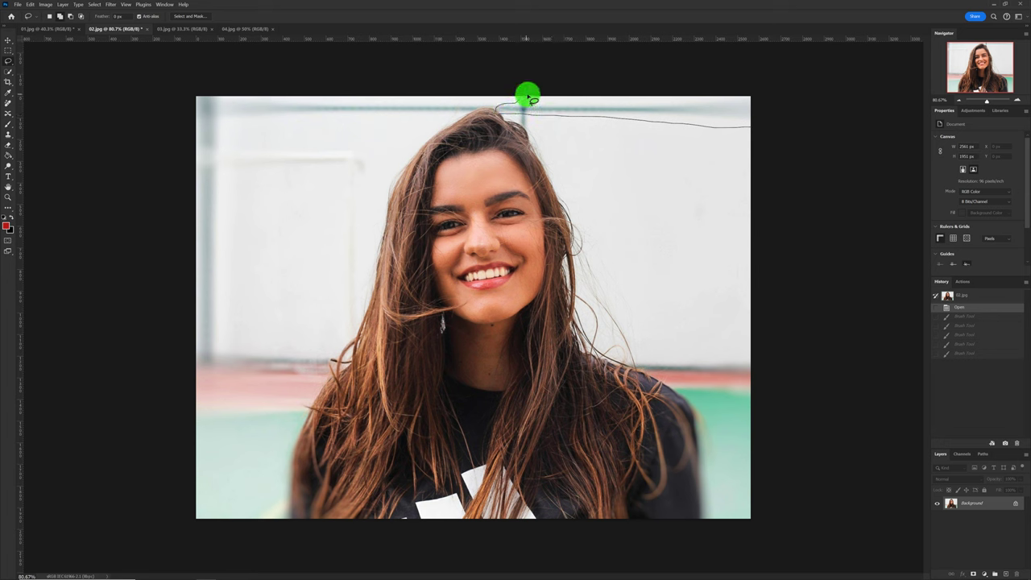
{"action": "mouse_move", "coordinate": [548, 102]}
{"action": "left_mouse_down"}
{"action": "mouse_move", "coordinate": [730, 102]}
{"action": "mouse_move", "coordinate": [761, 120]}
{"action": "left_mouse_up"}
{"action": "left_click", "coordinate": [58, 16]}
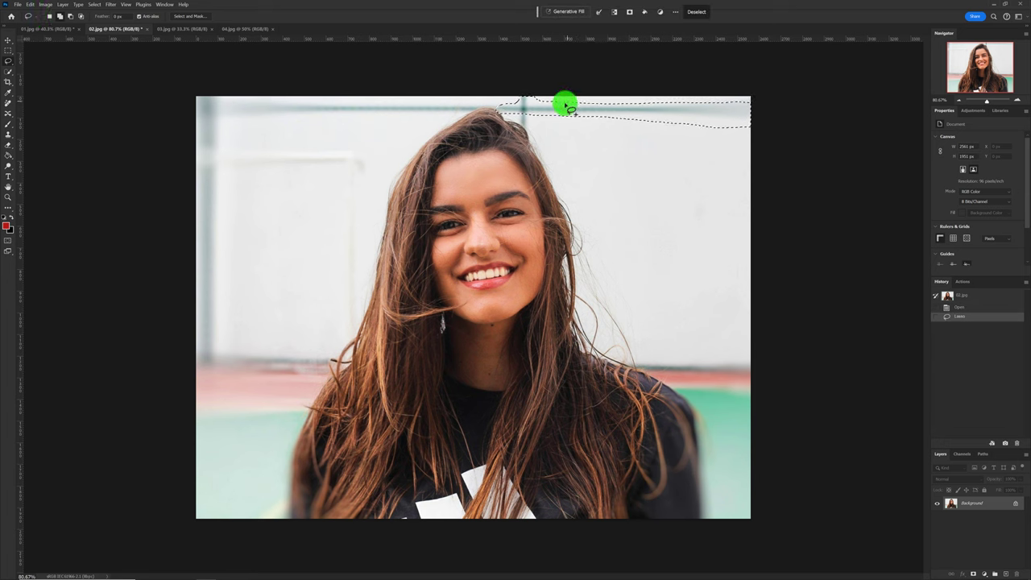
{"action": "mouse_move", "coordinate": [533, 115]}
{"action": "left_mouse_down"}
{"action": "mouse_move", "coordinate": [533, 130]}
{"action": "mouse_move", "coordinate": [484, 107]}
{"action": "mouse_move", "coordinate": [241, 118]}
{"action": "mouse_move", "coordinate": [221, 152]}
{"action": "mouse_move", "coordinate": [193, 132]}
{"action": "mouse_move", "coordinate": [202, 83]}
{"action": "mouse_move", "coordinate": [292, 103]}
{"action": "mouse_move", "coordinate": [488, 104]}
{"action": "left_mouse_up"}
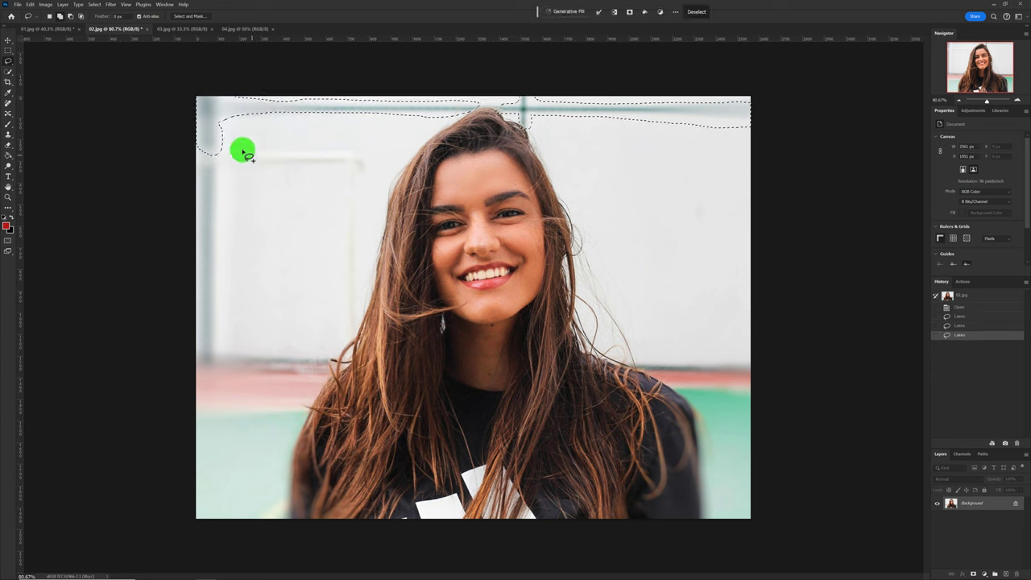
Add the left-edge strip, vertical left pole and area beside the hair to the selection.
{"action": "left_click_drag", "start_coordinate": [222, 147], "coordinate": [220, 330]}
{"action": "mouse_move", "coordinate": [204, 364]}
{"action": "left_mouse_down"}
{"action": "mouse_move", "coordinate": [168, 237]}
{"action": "mouse_move", "coordinate": [193, 131]}
{"action": "mouse_move", "coordinate": [218, 150]}
{"action": "mouse_move", "coordinate": [376, 157]}
{"action": "mouse_move", "coordinate": [344, 177]}
{"action": "mouse_move", "coordinate": [231, 175]}
{"action": "mouse_move", "coordinate": [219, 154]}
{"action": "left_mouse_up"}
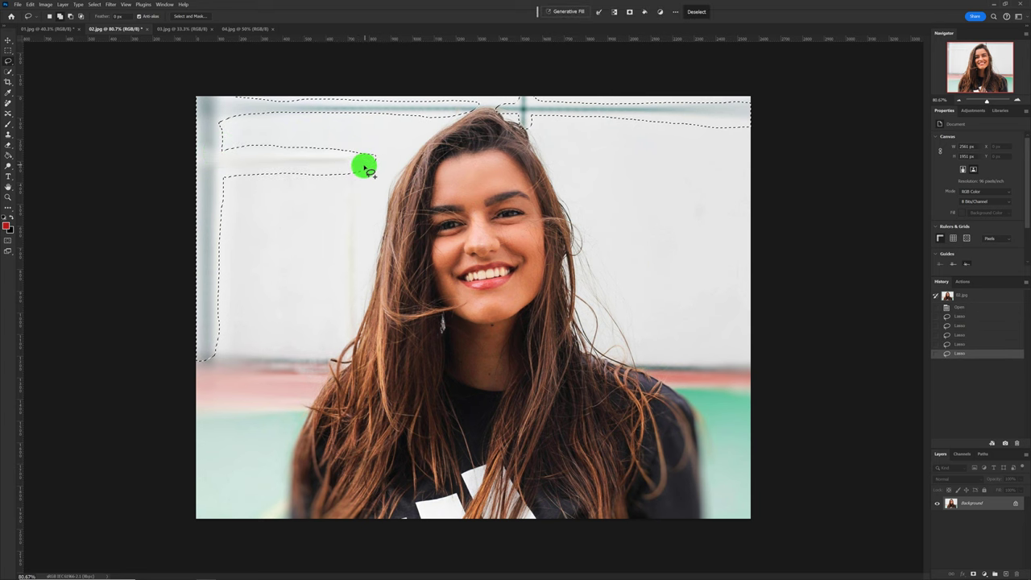
{"action": "mouse_move", "coordinate": [359, 175]}
{"action": "left_mouse_down"}
{"action": "mouse_move", "coordinate": [358, 320]}
{"action": "mouse_move", "coordinate": [341, 281]}
{"action": "mouse_move", "coordinate": [358, 167]}
{"action": "mouse_move", "coordinate": [350, 297]}
{"action": "mouse_move", "coordinate": [354, 283]}
{"action": "left_mouse_up"}
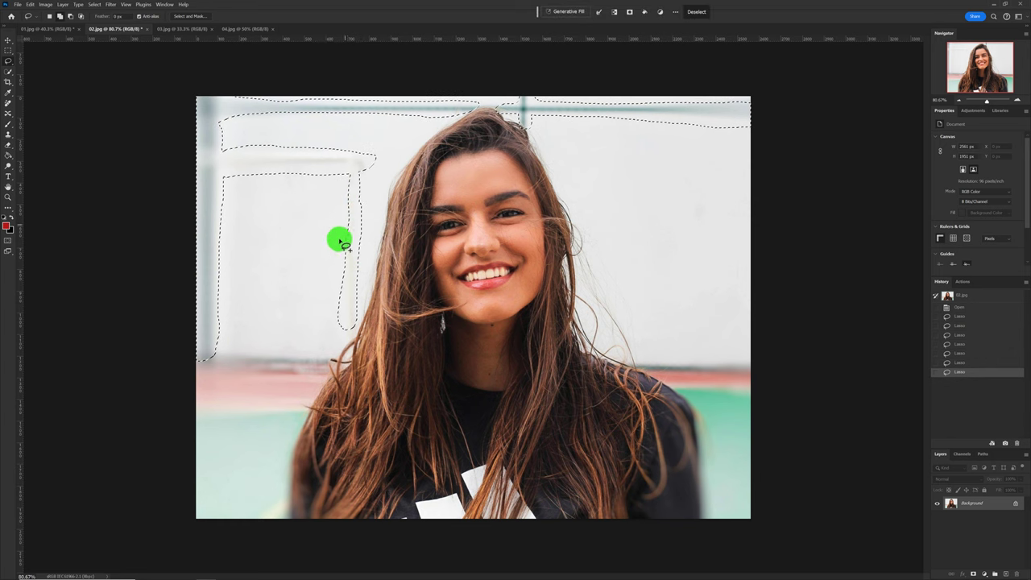
{"action": "mouse_move", "coordinate": [351, 199]}
{"action": "left_mouse_down"}
{"action": "mouse_move", "coordinate": [341, 253]}
{"action": "mouse_move", "coordinate": [356, 235]}
{"action": "left_mouse_up"}
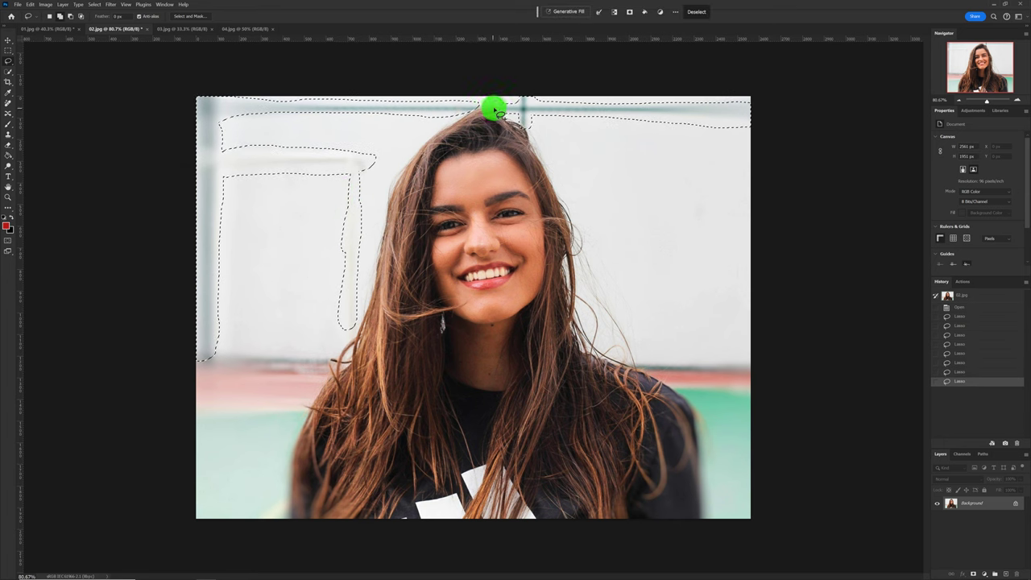
{"action": "left_click_drag", "start_coordinate": [496, 109], "coordinate": [499, 107]}
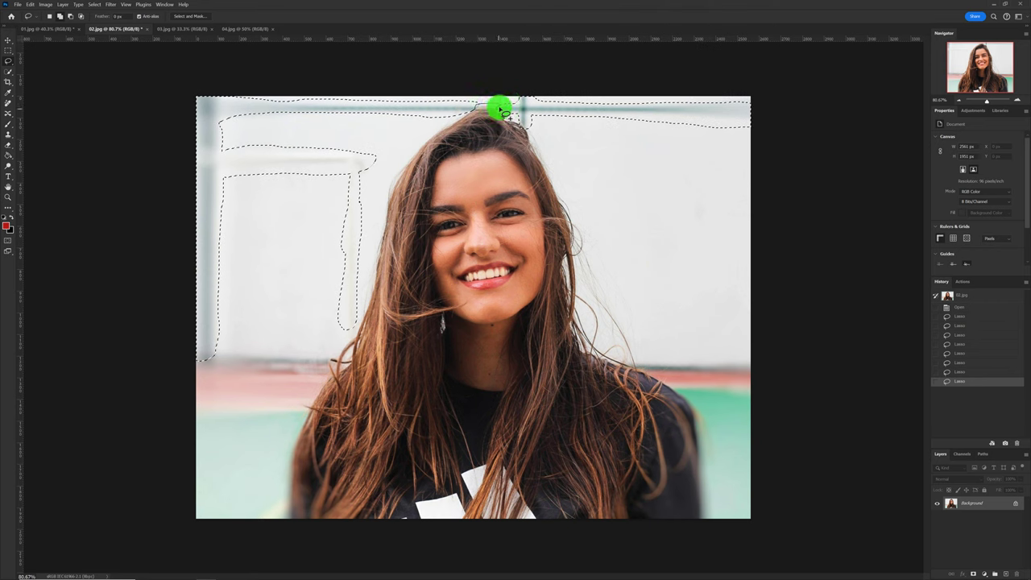
{"action": "left_click_drag", "start_coordinate": [499, 107], "coordinate": [501, 105]}
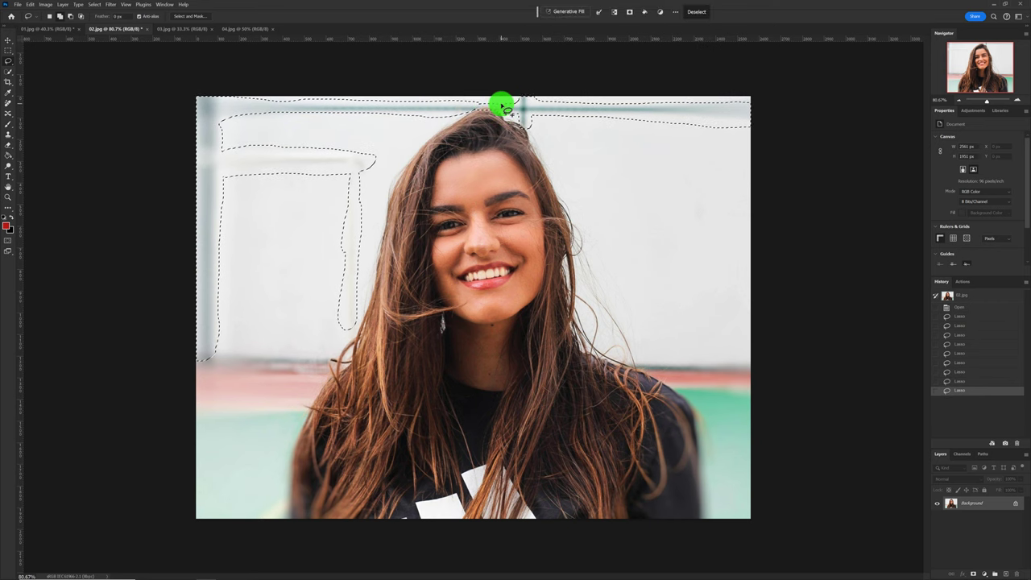
Generative Fill the selected poles with an empty prompt and keep the third variation.
{"action": "left_click", "coordinate": [568, 12]}
{"action": "left_click", "coordinate": [716, 12]}
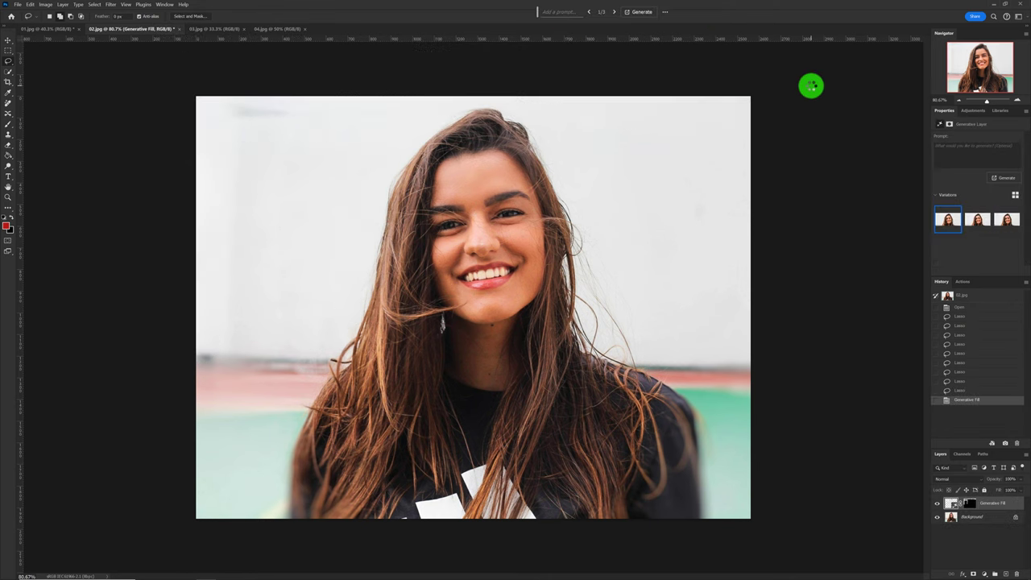
{"action": "left_click", "coordinate": [977, 223]}
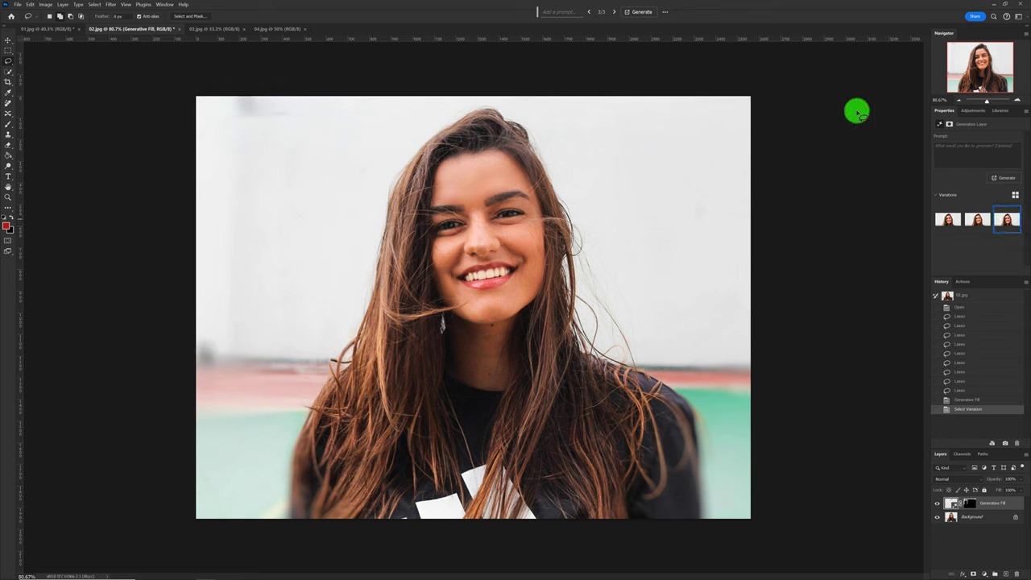
{"action": "left_click", "coordinate": [163, 5]}
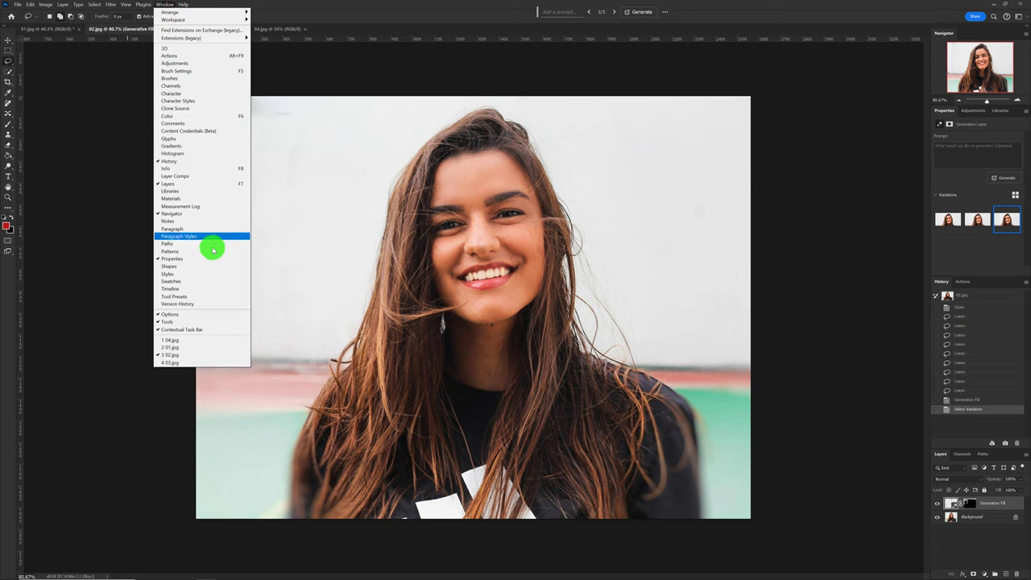
{"action": "left_click", "coordinate": [354, 13]}
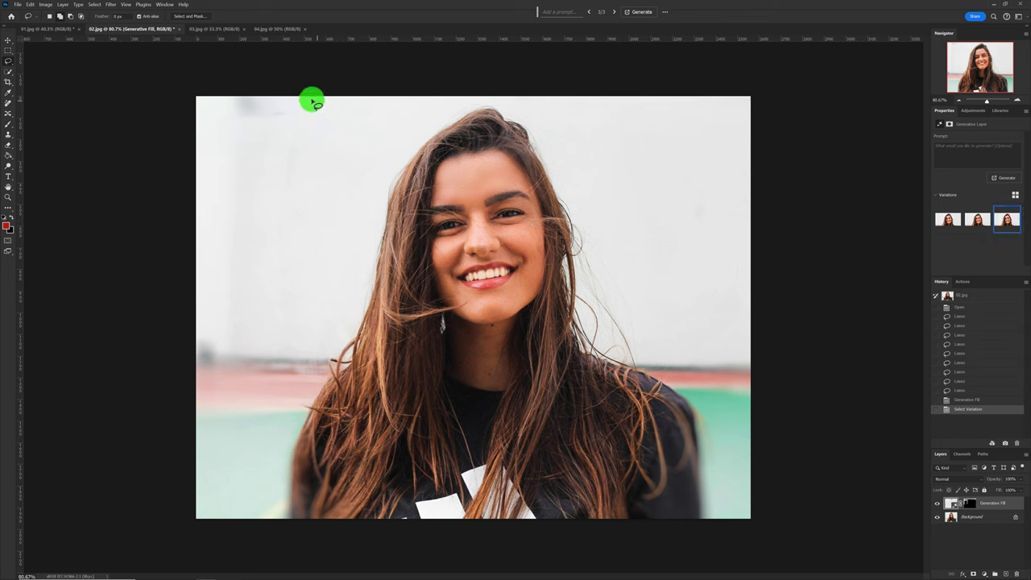
Lasso-select the top-left grey smudge, the left-edge blob and the white shirt graphic.
{"action": "left_click_drag", "start_coordinate": [249, 93], "coordinate": [252, 95]}
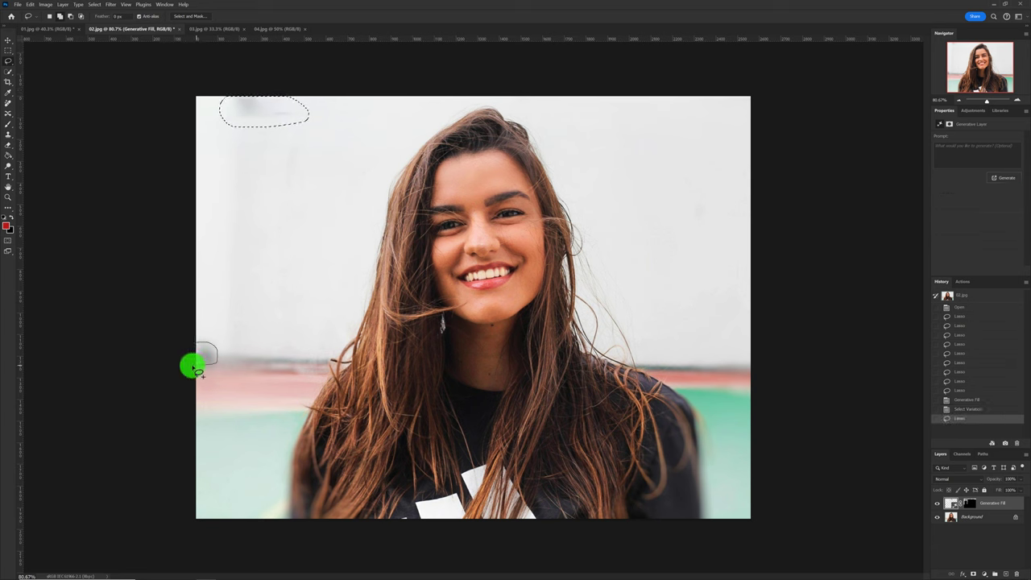
{"action": "left_click_drag", "start_coordinate": [193, 369], "coordinate": [200, 331]}
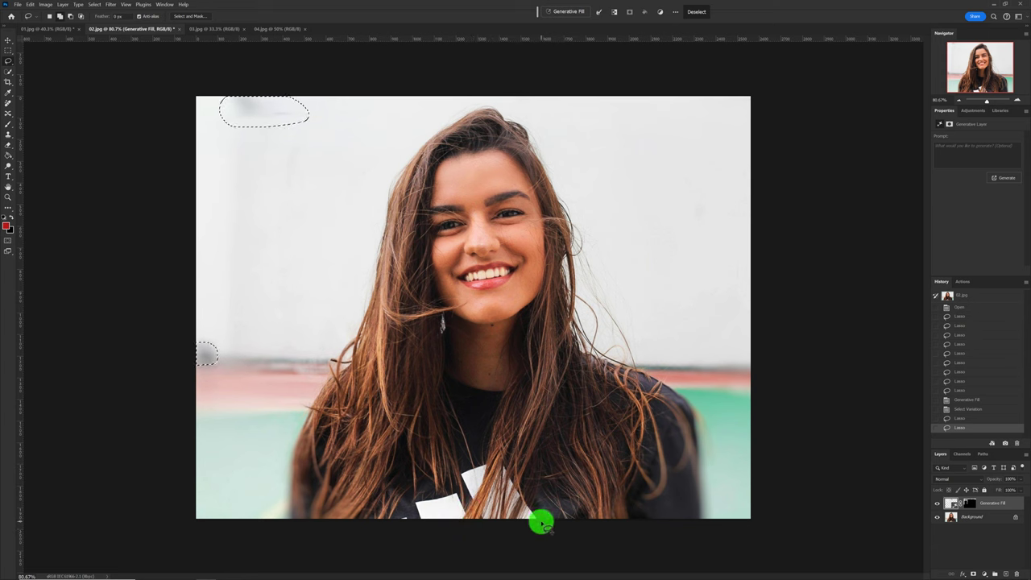
{"action": "mouse_move", "coordinate": [541, 524]}
{"action": "left_mouse_down"}
{"action": "mouse_move", "coordinate": [512, 480]}
{"action": "mouse_move", "coordinate": [484, 467]}
{"action": "mouse_move", "coordinate": [460, 481]}
{"action": "mouse_move", "coordinate": [479, 520]}
{"action": "mouse_move", "coordinate": [529, 524]}
{"action": "mouse_move", "coordinate": [467, 520]}
{"action": "mouse_move", "coordinate": [460, 492]}
{"action": "mouse_move", "coordinate": [421, 503]}
{"action": "mouse_move", "coordinate": [416, 520]}
{"action": "mouse_move", "coordinate": [475, 526]}
{"action": "mouse_move", "coordinate": [414, 515]}
{"action": "left_mouse_up"}
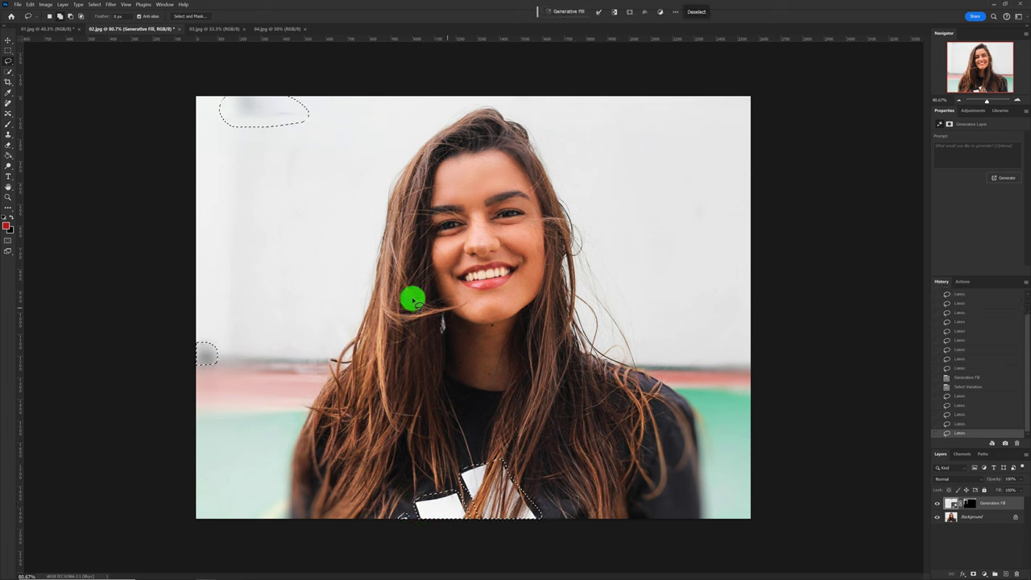
Generative-fill the smudges and shirt graphic, choose a variation, then flatten to one Background layer.
{"action": "left_click", "coordinate": [557, 11]}
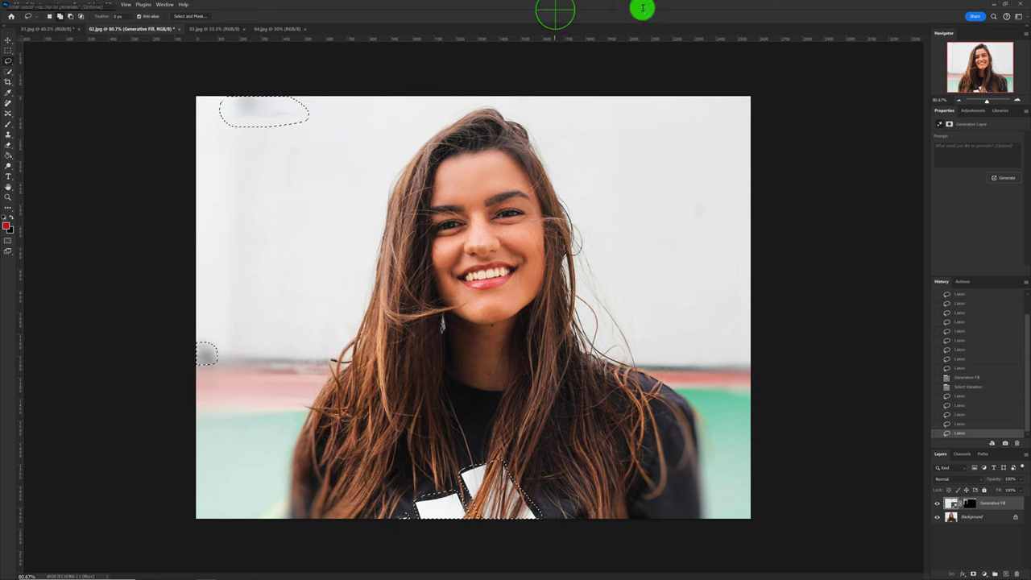
{"action": "left_click", "coordinate": [705, 13]}
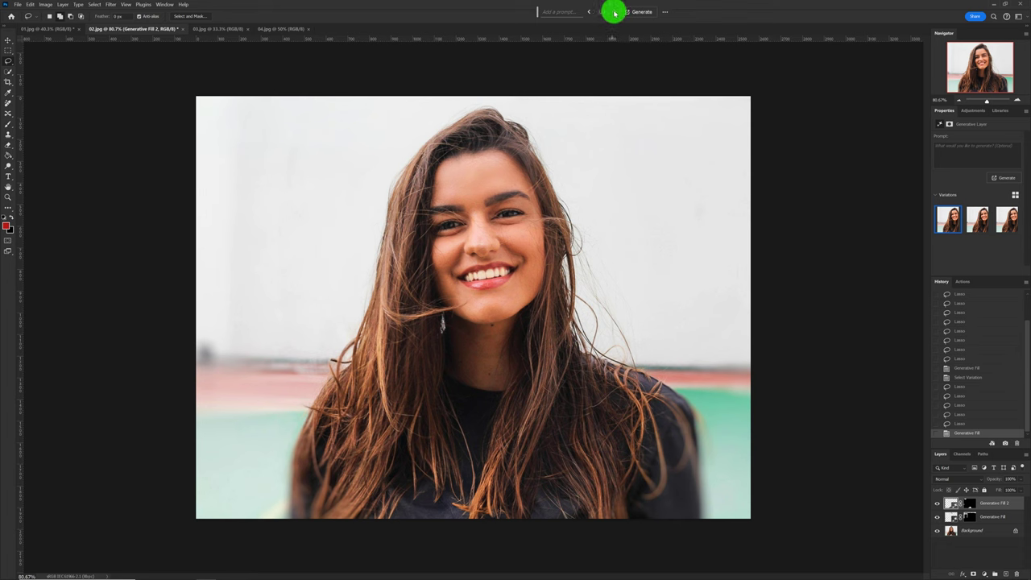
{"action": "left_click", "coordinate": [614, 13]}
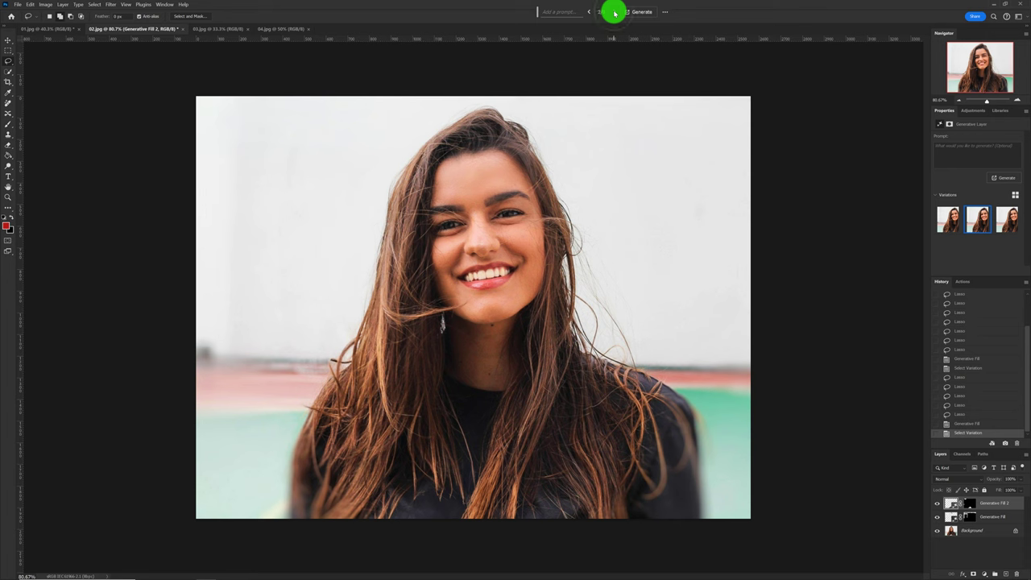
{"action": "left_click", "coordinate": [614, 13]}
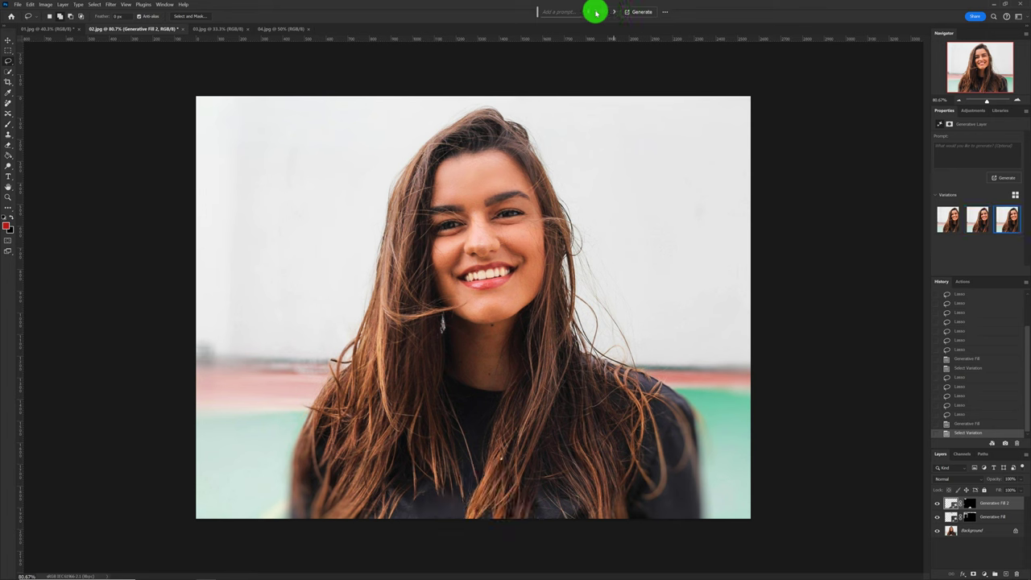
{"action": "left_click", "coordinate": [591, 13]}
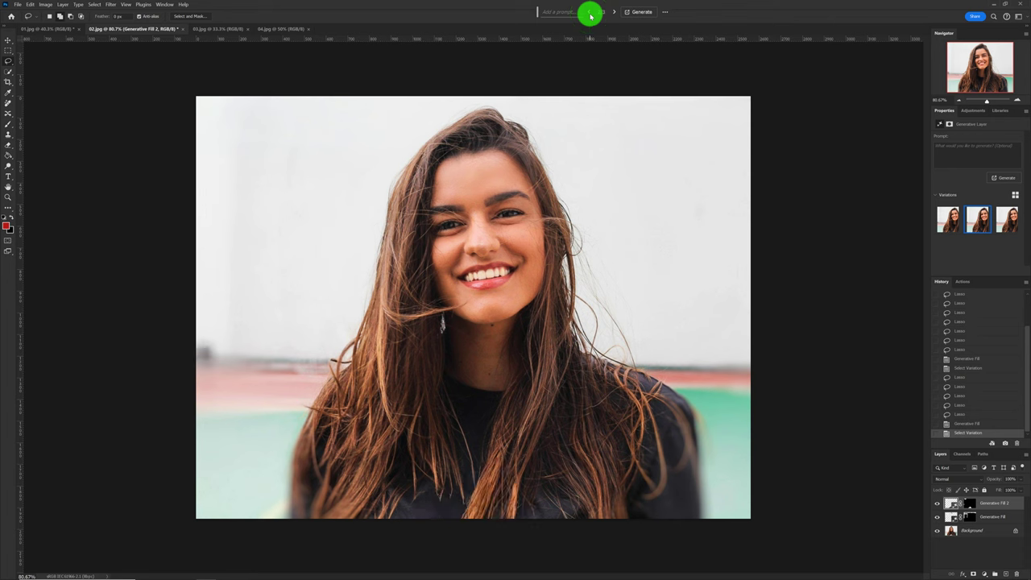
{"action": "left_click", "coordinate": [591, 14]}
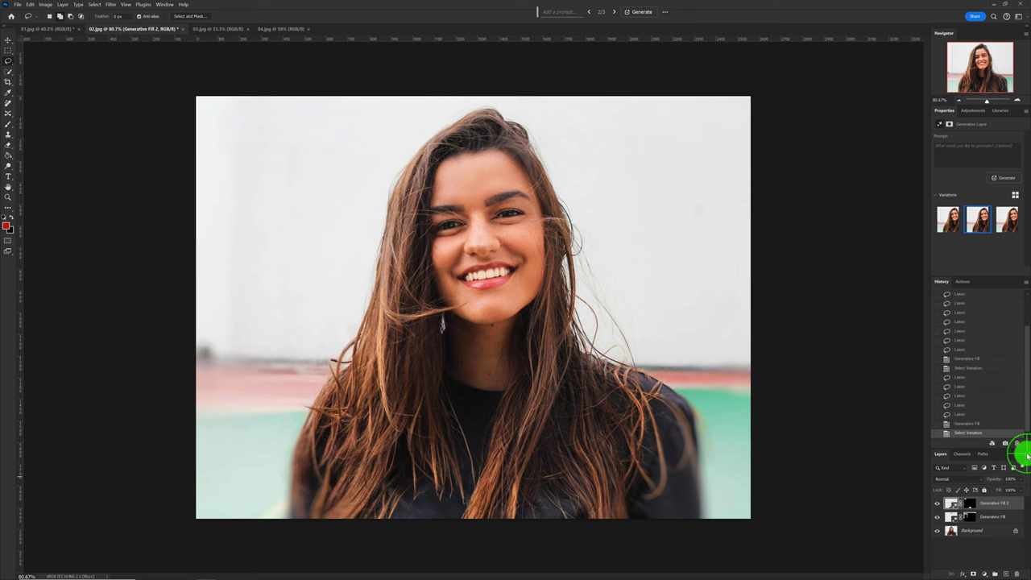
{"action": "left_click", "coordinate": [1025, 454]}
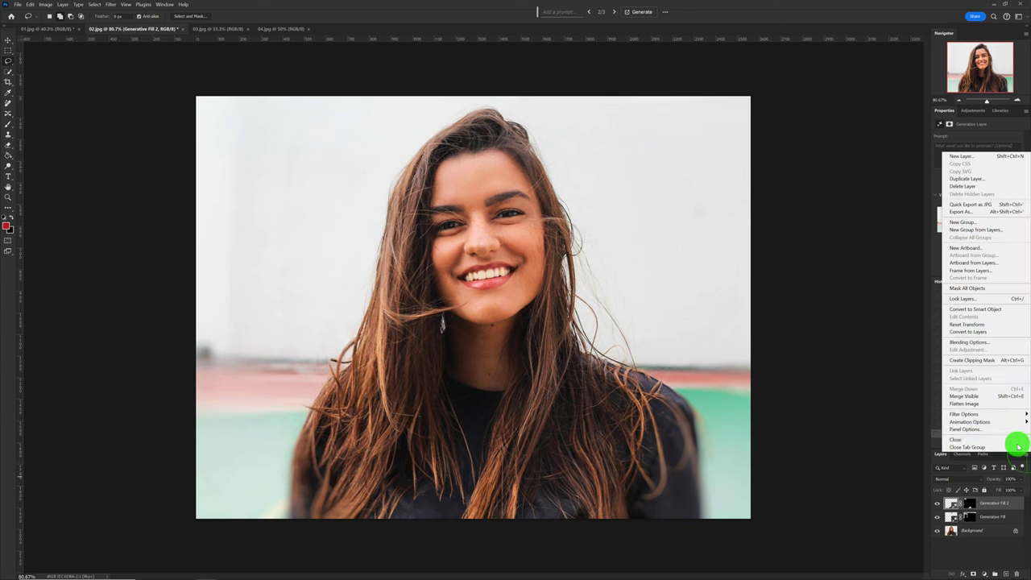
{"action": "left_click", "coordinate": [1006, 403]}
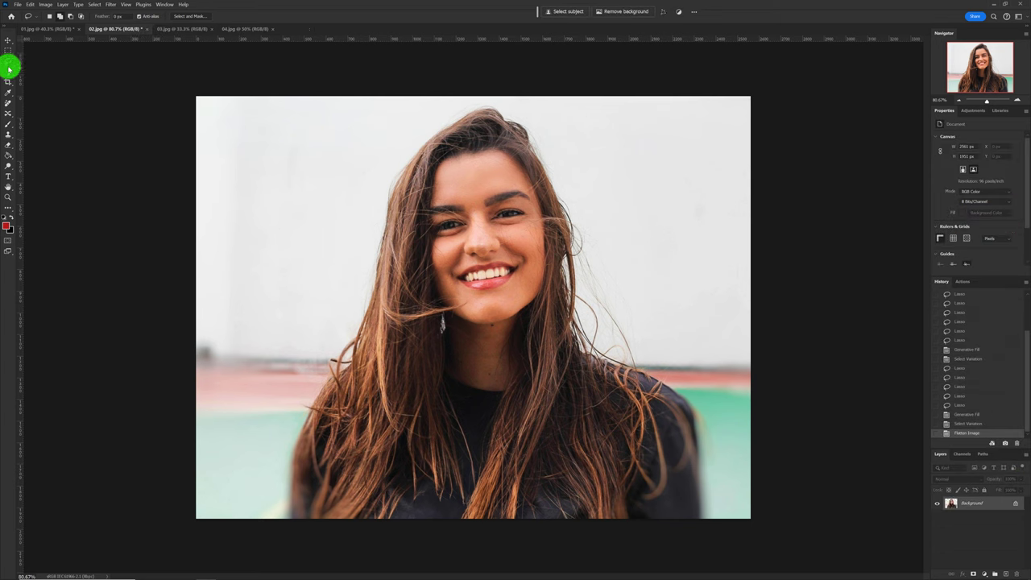
With the Remove tool, erase the left-edge blob and small spots on the chin and neck.
{"action": "left_click", "coordinate": [9, 103]}
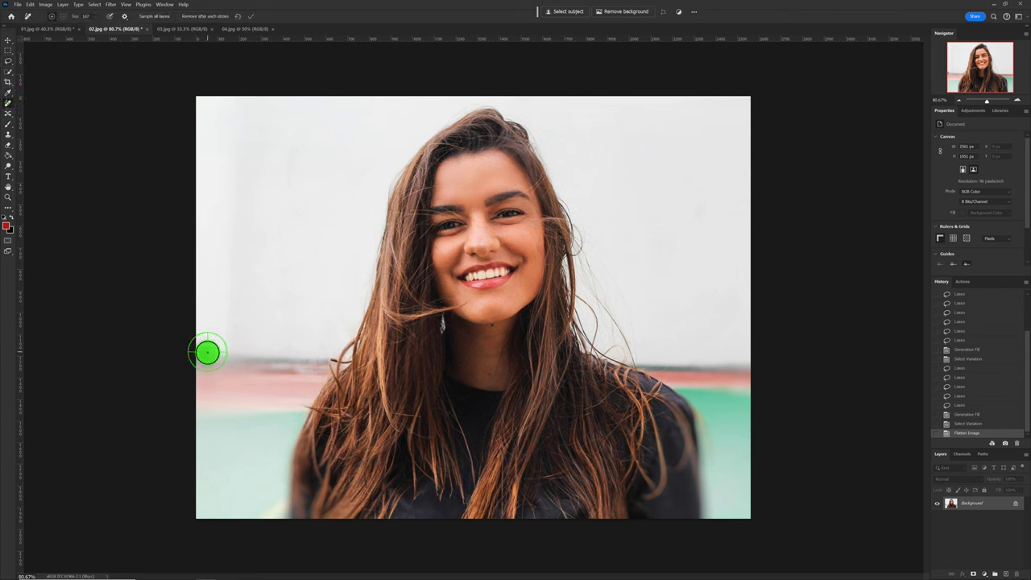
{"action": "left_click", "coordinate": [207, 352]}
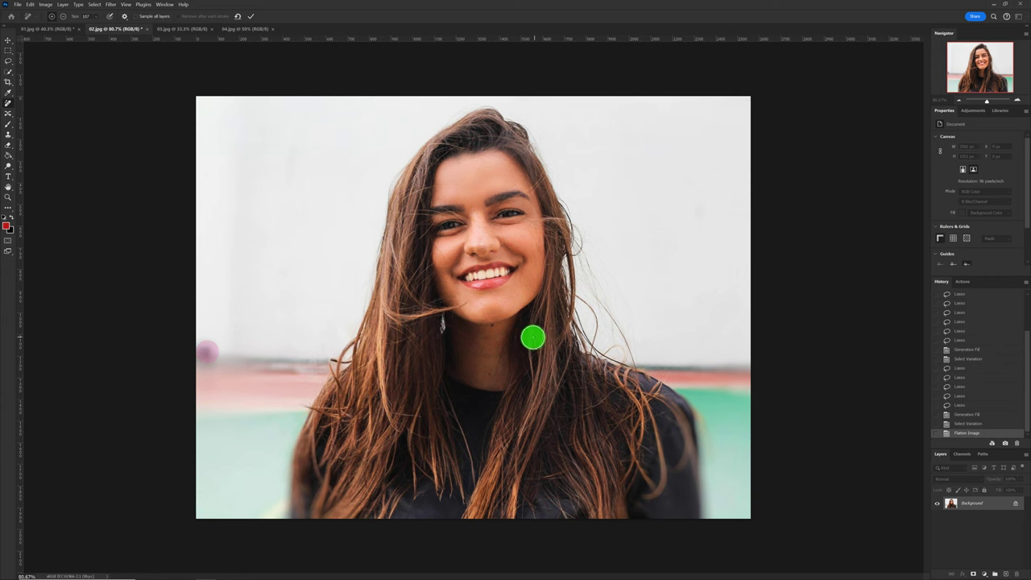
{"action": "scroll", "coordinate": [503, 326], "scroll_direction": "up", "scroll_amount": 2}
{"action": "scroll", "coordinate": [508, 329], "scroll_direction": "up", "scroll_amount": 2}
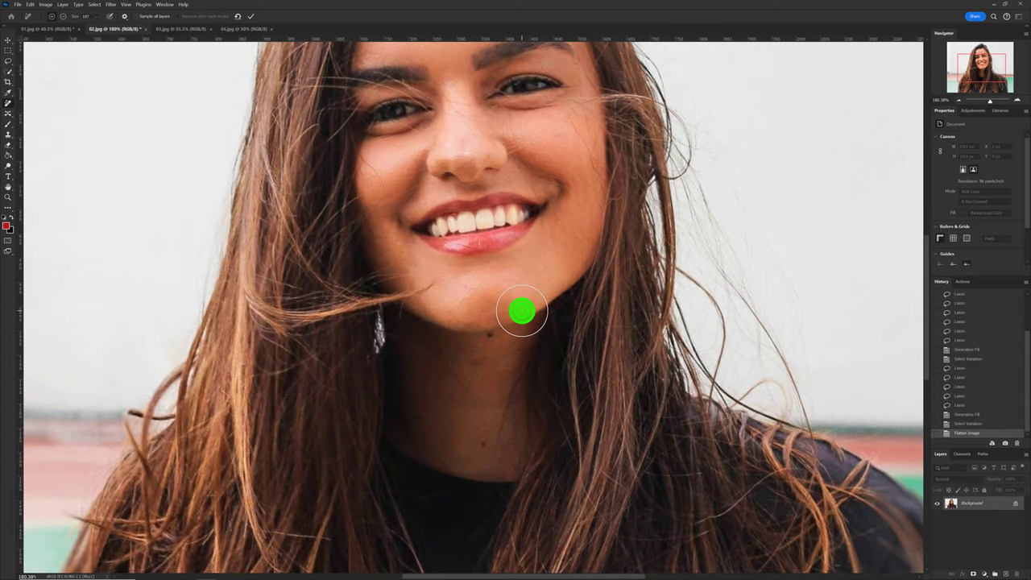
{"action": "left_click", "coordinate": [522, 307]}
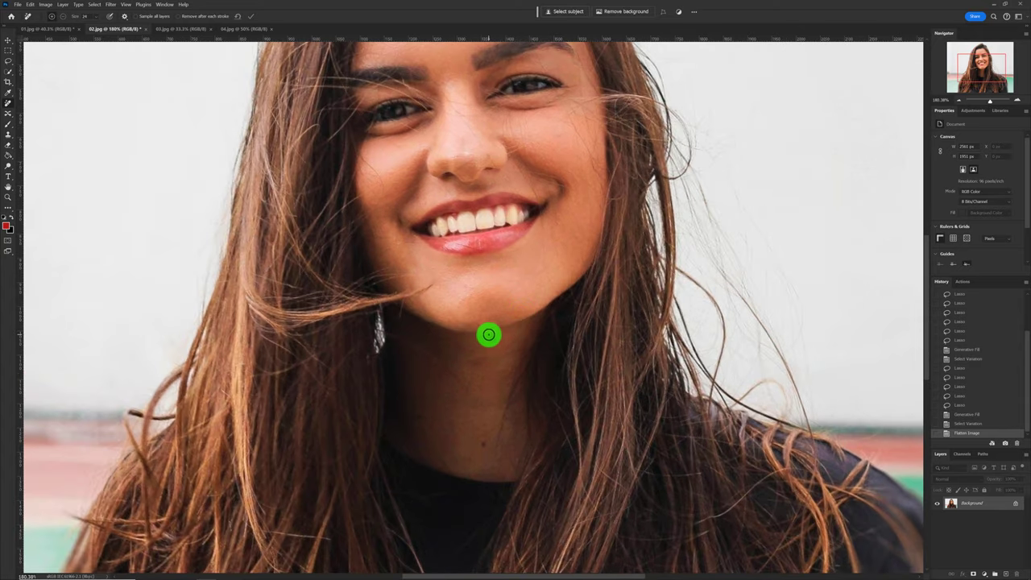
{"action": "left_click", "coordinate": [491, 337]}
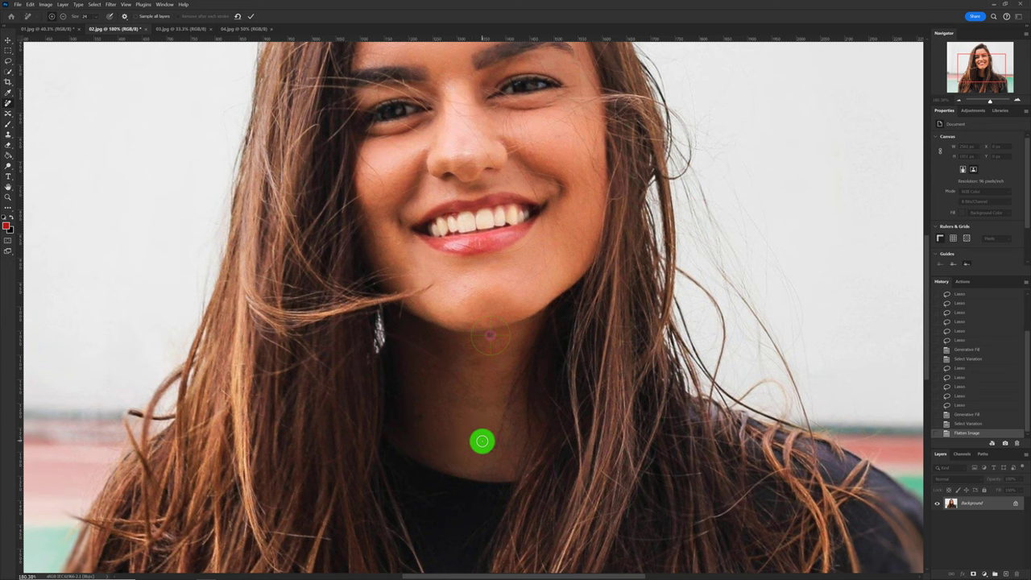
{"action": "left_click", "coordinate": [480, 443]}
{"action": "key", "text": "ctrl+0"}
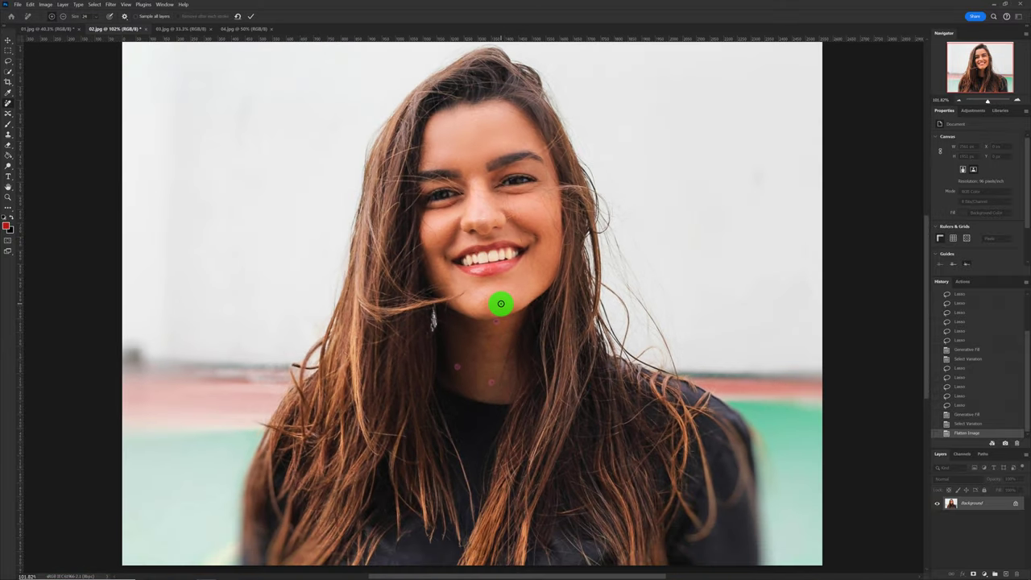
Paint out the pink blob at the left edge, commit, then remove the leftover pink spot.
{"action": "left_click", "coordinate": [126, 349]}
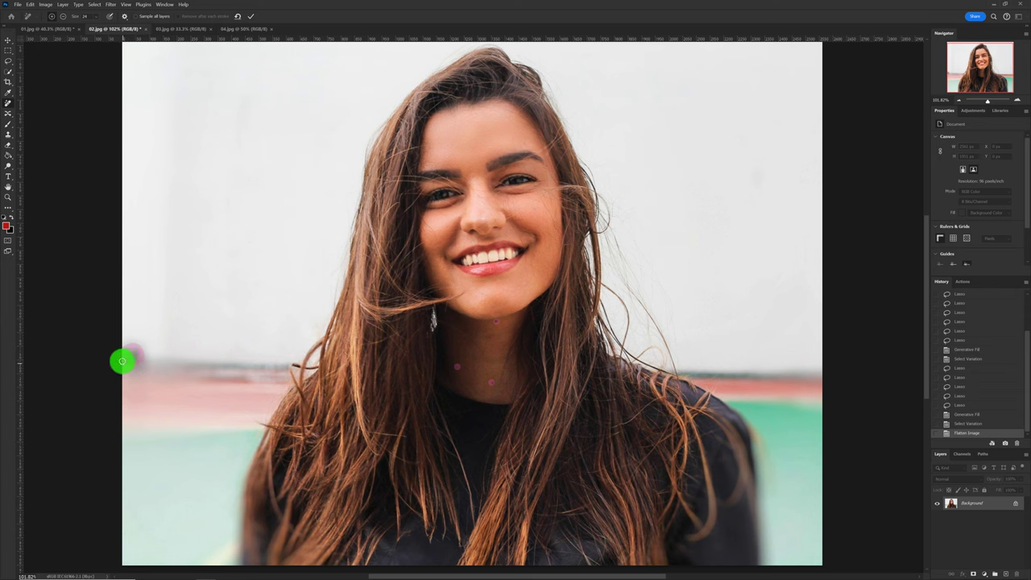
{"action": "left_click_drag", "start_coordinate": [126, 351], "coordinate": [137, 362]}
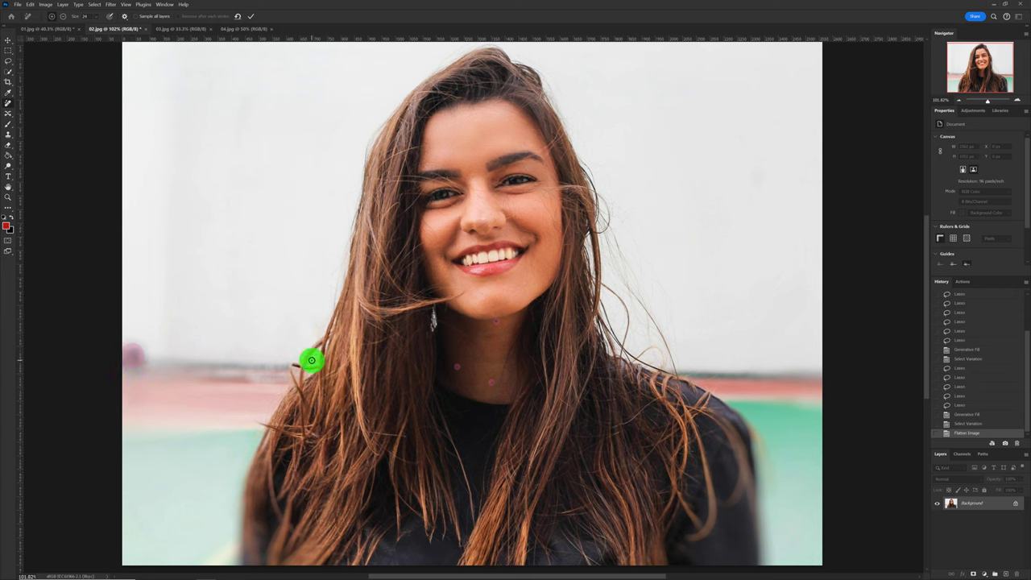
{"action": "scroll", "coordinate": [311, 360], "scroll_direction": "down", "scroll_amount": 2}
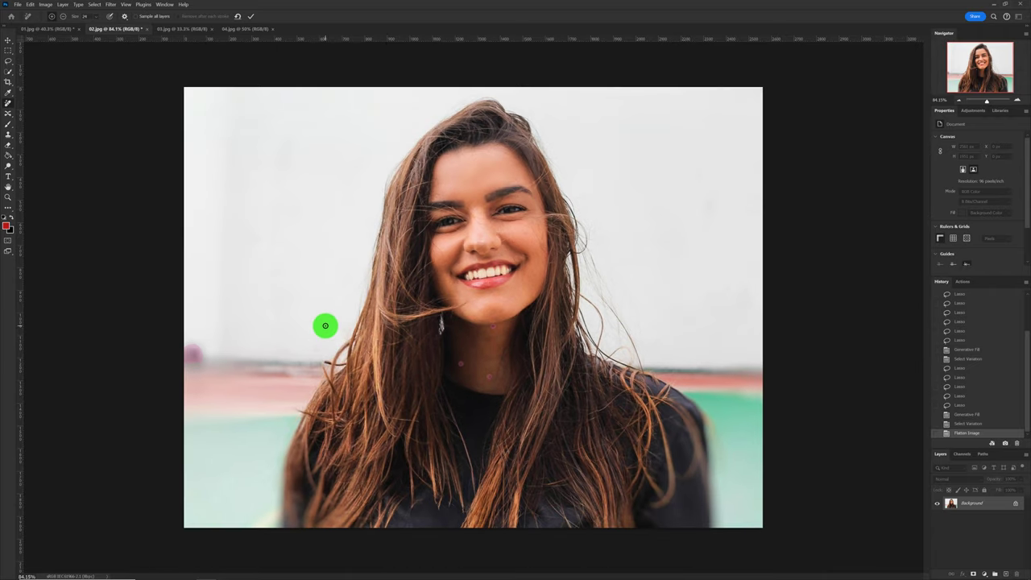
{"action": "left_click", "coordinate": [251, 16]}
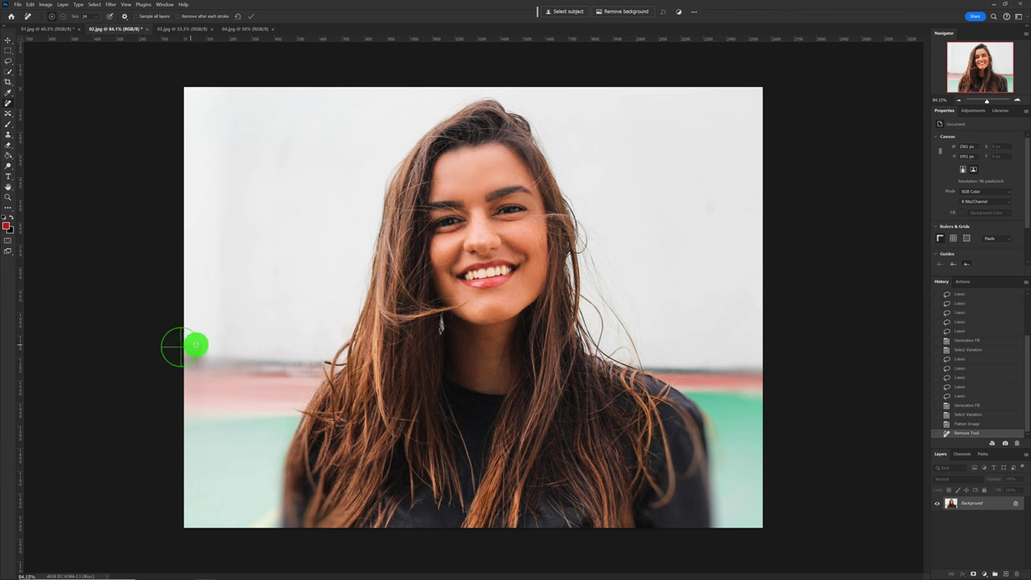
{"action": "left_click_drag", "start_coordinate": [201, 366], "coordinate": [182, 346]}
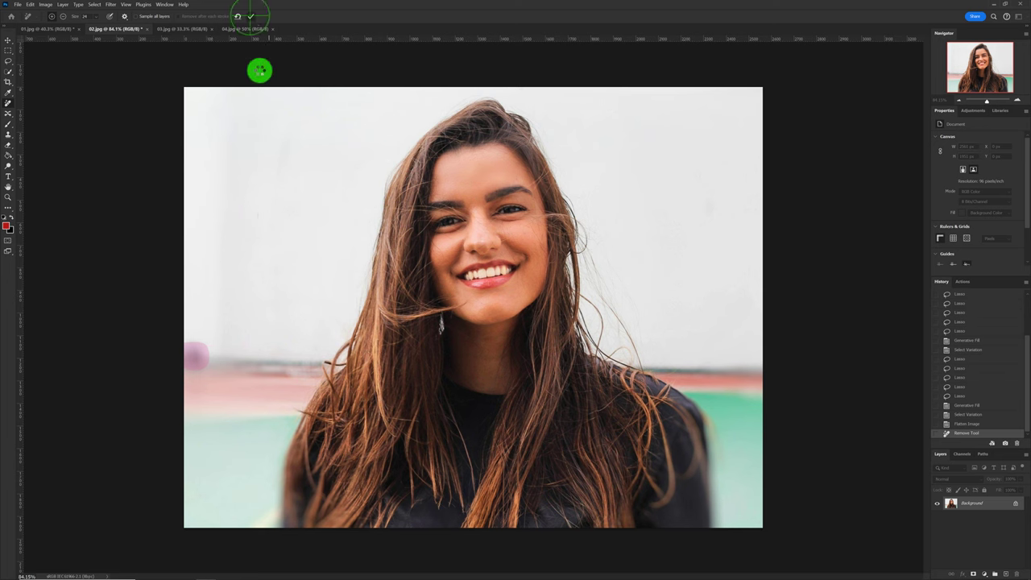
{"action": "key", "text": "Return"}
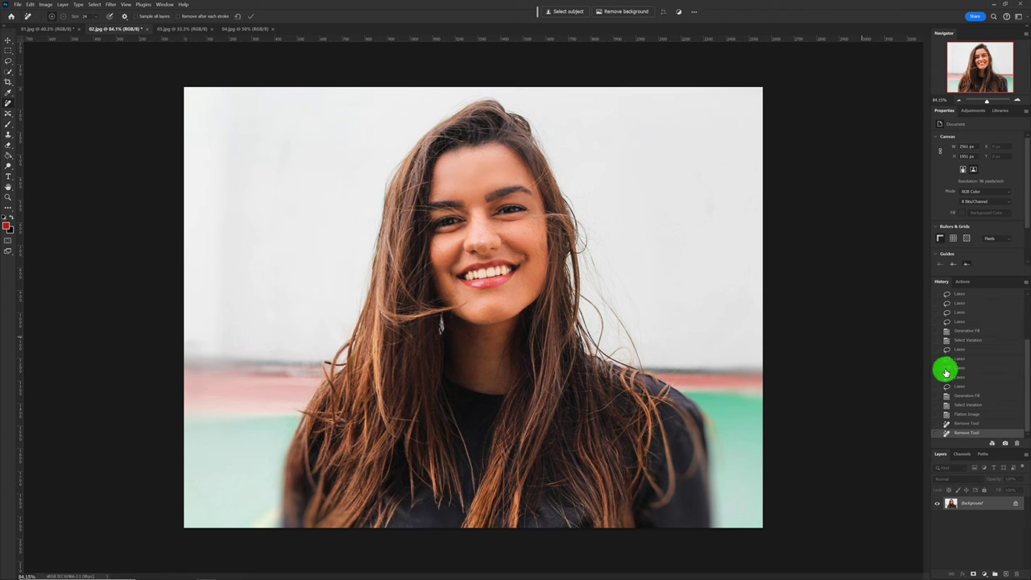
Compare the original snapshot with the final Remove Tool state in History, then switch to 03.jpg.
{"action": "left_click", "coordinate": [972, 415]}
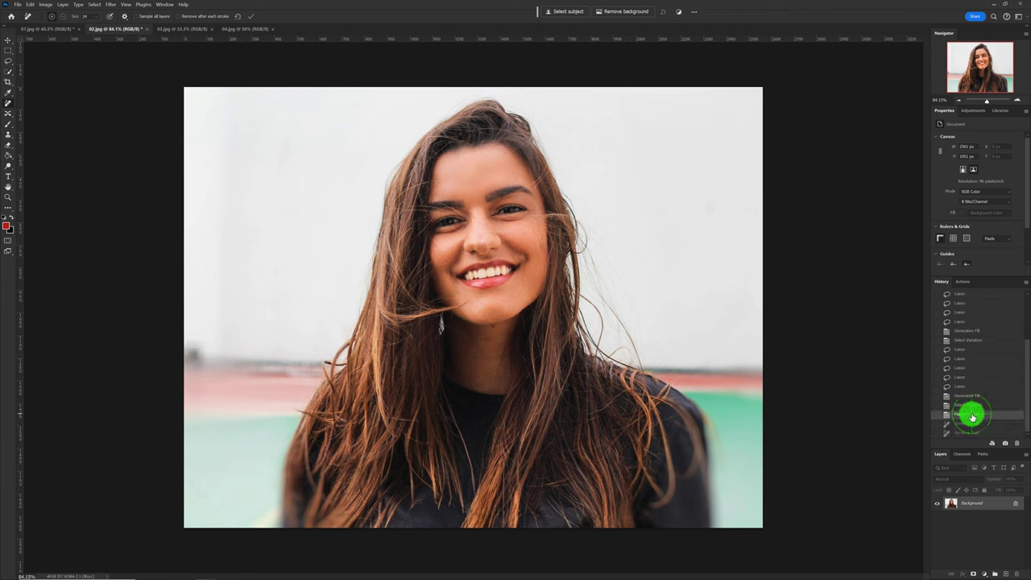
{"action": "left_click", "coordinate": [963, 433]}
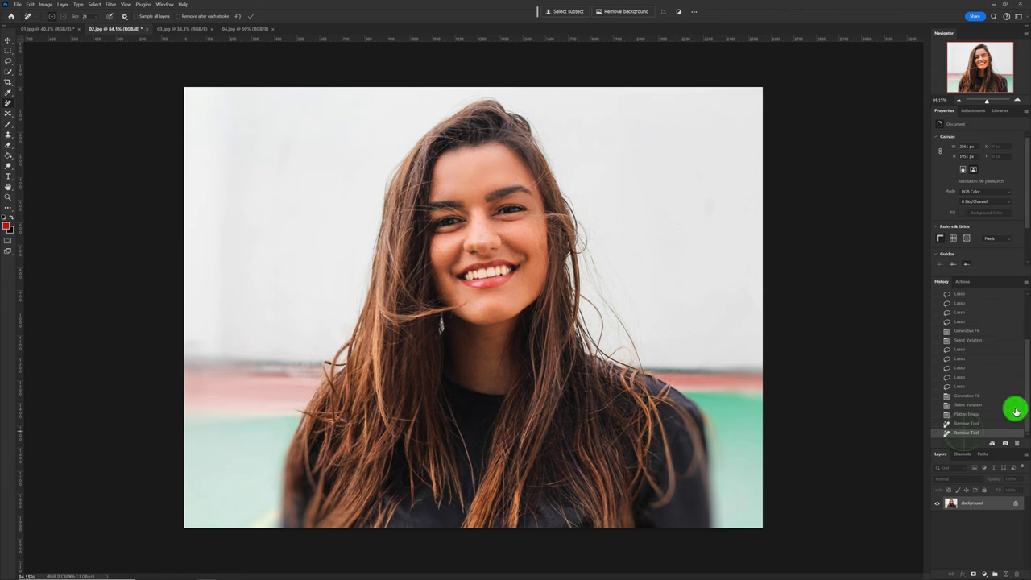
{"action": "left_click_drag", "start_coordinate": [1026, 411], "coordinate": [1023, 315]}
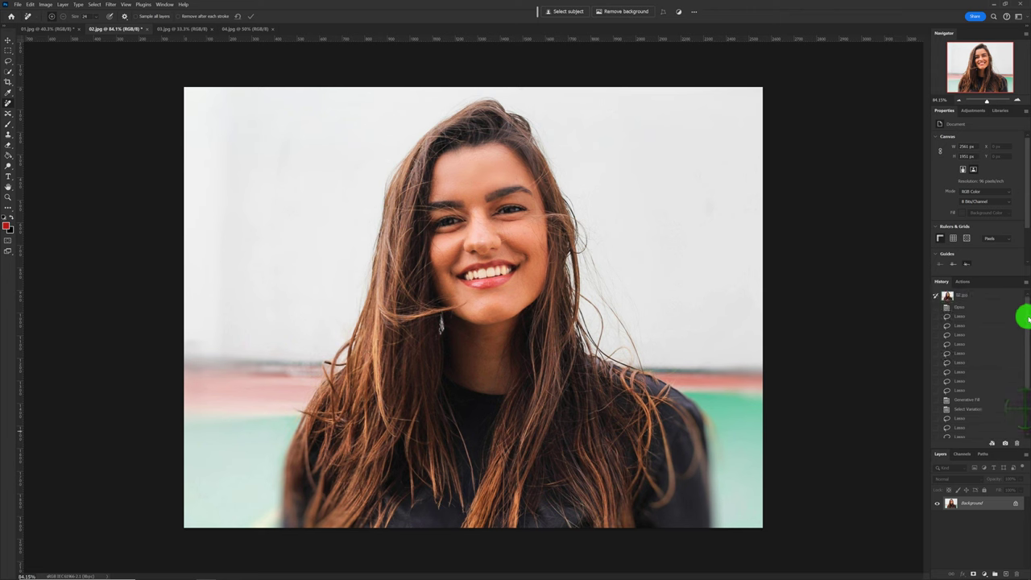
{"action": "left_click", "coordinate": [954, 296]}
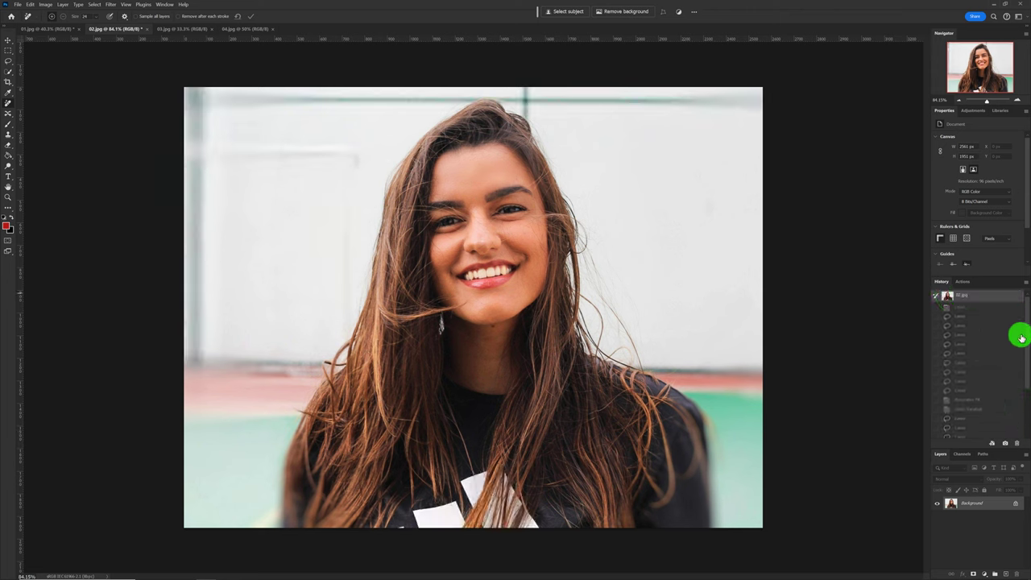
{"action": "left_click_drag", "start_coordinate": [1026, 347], "coordinate": [1027, 408]}
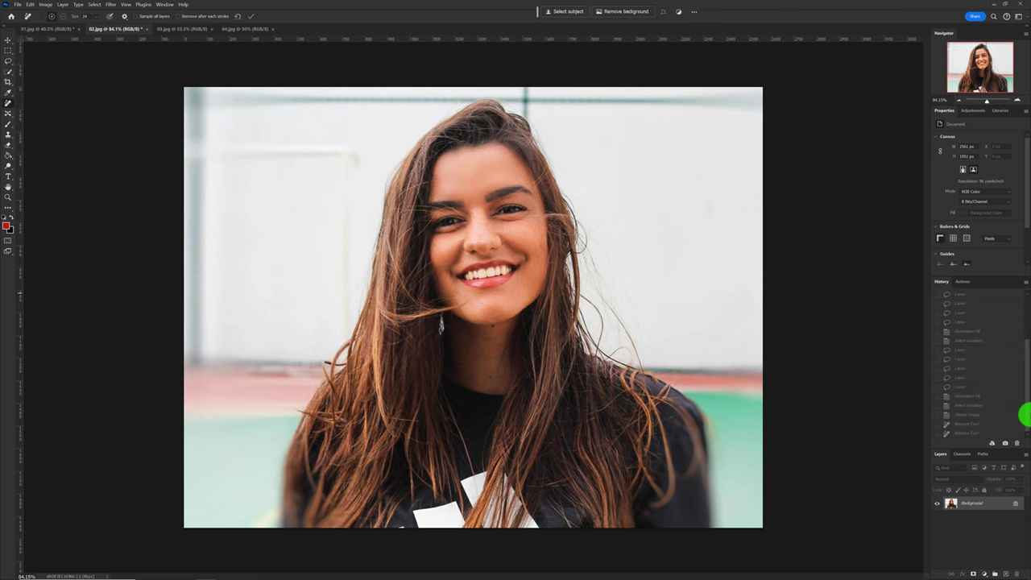
{"action": "left_click", "coordinate": [973, 433]}
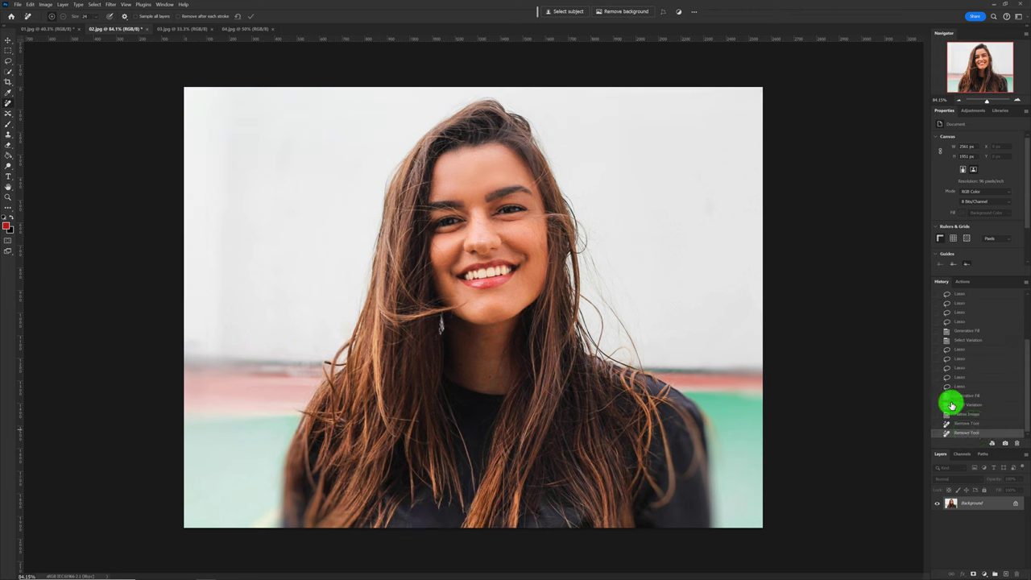
{"action": "left_click", "coordinate": [182, 32]}
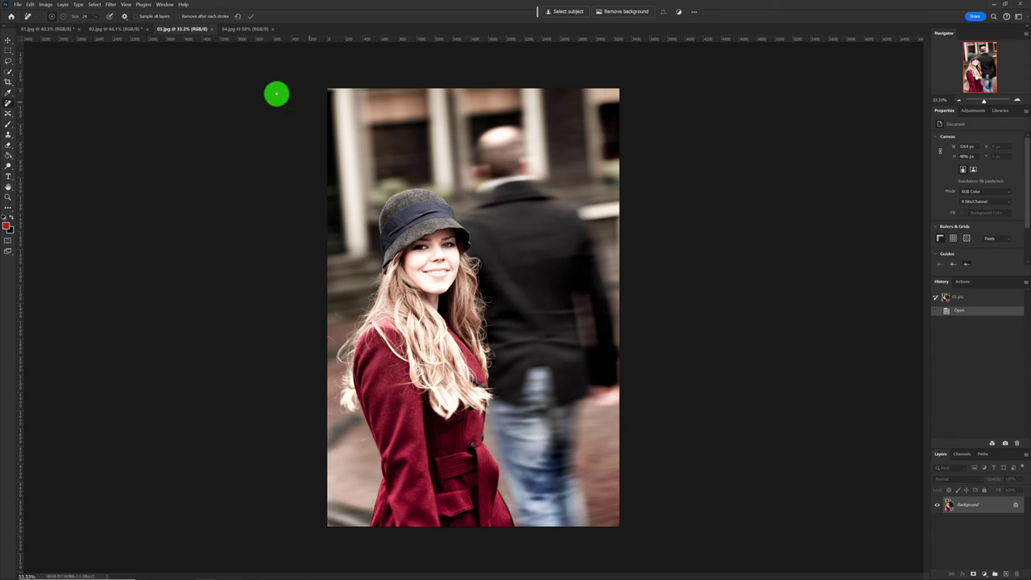
Trace a freehand Lasso outline around the blurred man walking behind the red-coated woman.
{"action": "left_click", "coordinate": [8, 61]}
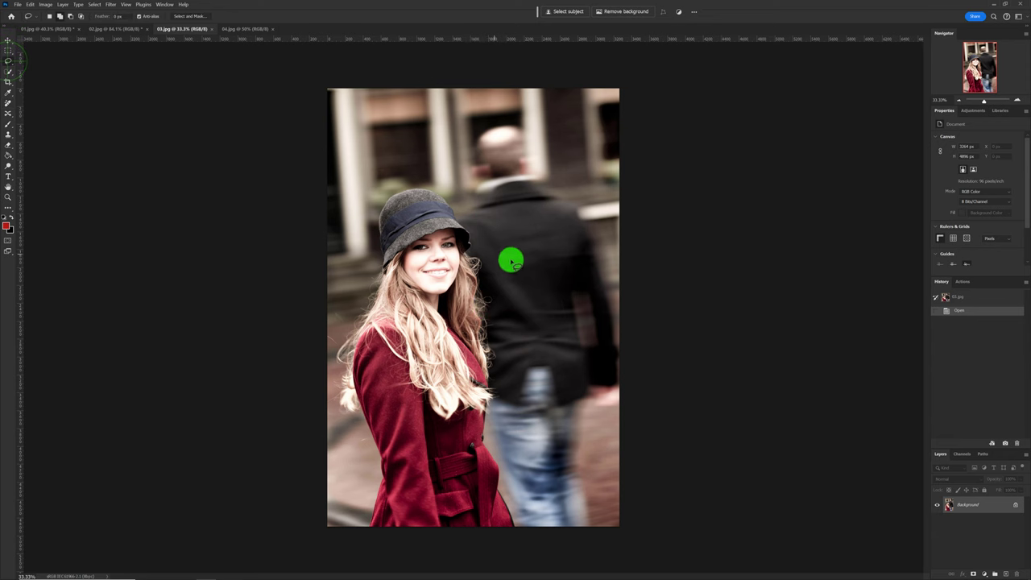
{"action": "mouse_move", "coordinate": [628, 291]}
{"action": "left_mouse_down"}
{"action": "mouse_move", "coordinate": [591, 215]}
{"action": "mouse_move", "coordinate": [539, 176]}
{"action": "mouse_move", "coordinate": [524, 120]}
{"action": "mouse_move", "coordinate": [483, 127]}
{"action": "mouse_move", "coordinate": [464, 179]}
{"action": "mouse_move", "coordinate": [469, 211]}
{"action": "left_mouse_up"}
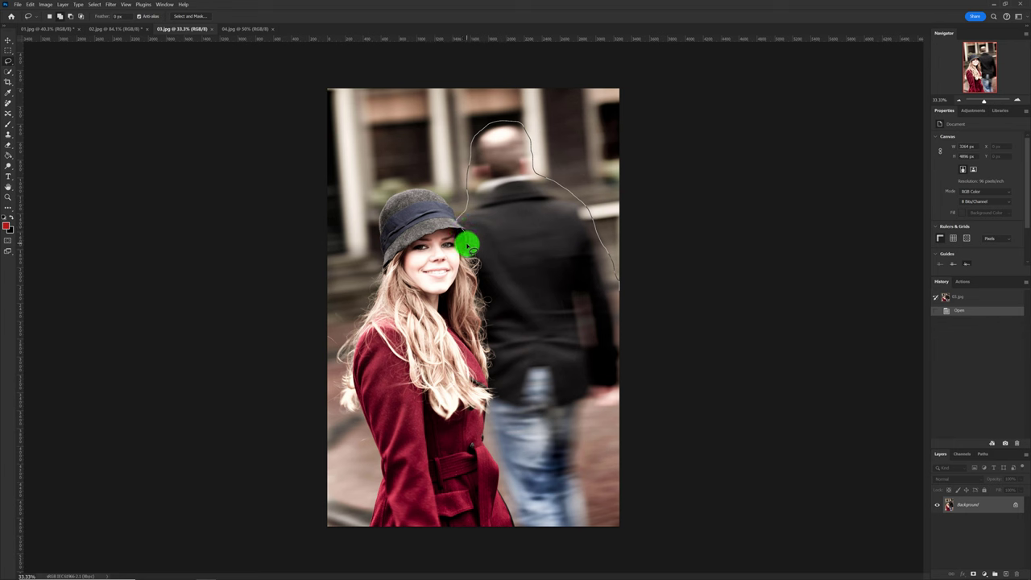
{"action": "left_click_drag", "start_coordinate": [470, 264], "coordinate": [493, 446]}
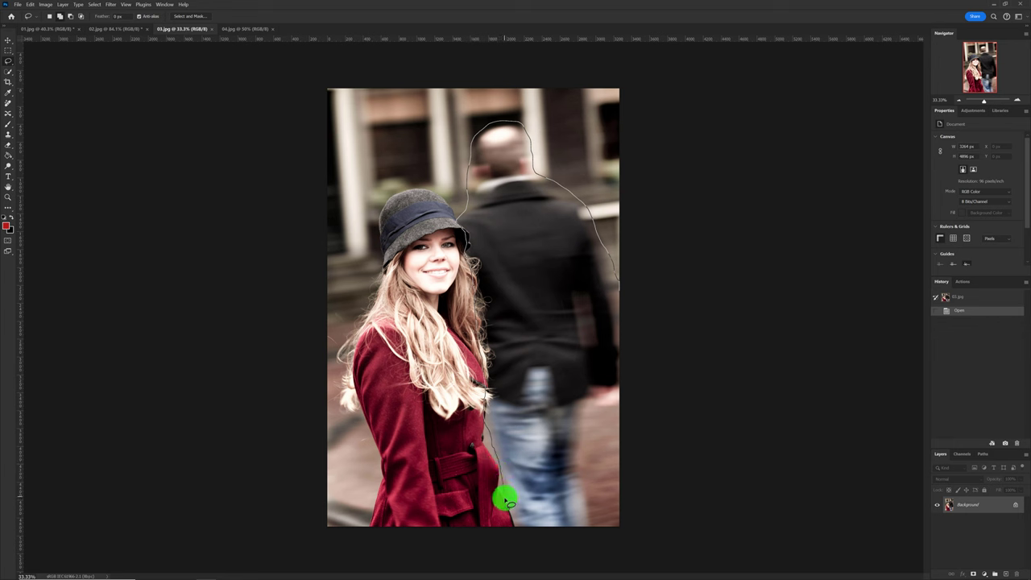
{"action": "mouse_move", "coordinate": [508, 529]}
{"action": "left_mouse_down"}
{"action": "mouse_move", "coordinate": [603, 550]}
{"action": "mouse_move", "coordinate": [596, 448]}
{"action": "left_mouse_up"}
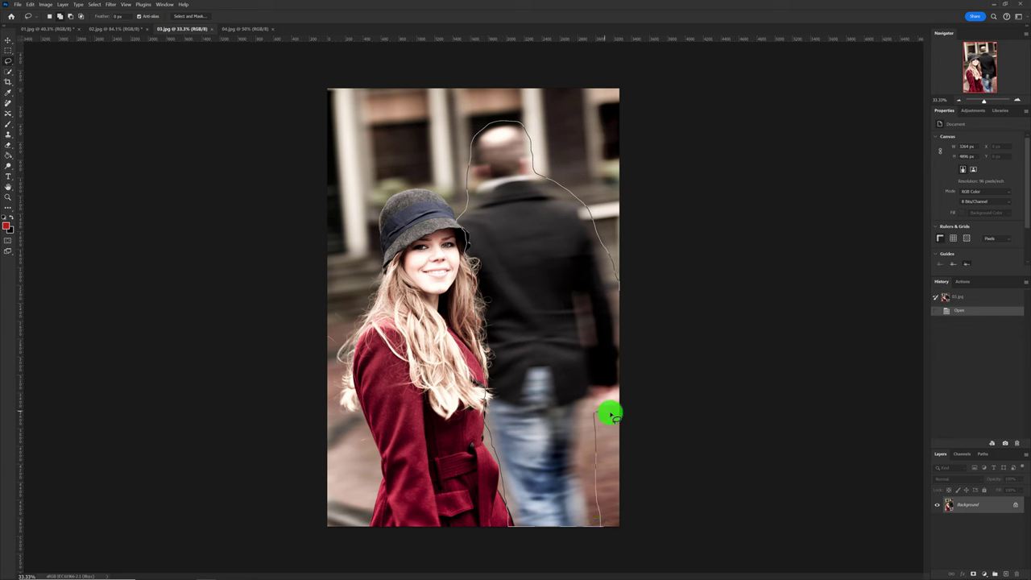
{"action": "mouse_move", "coordinate": [619, 408]}
{"action": "left_mouse_down"}
{"action": "mouse_move", "coordinate": [627, 329]}
{"action": "mouse_move", "coordinate": [617, 282]}
{"action": "left_mouse_up"}
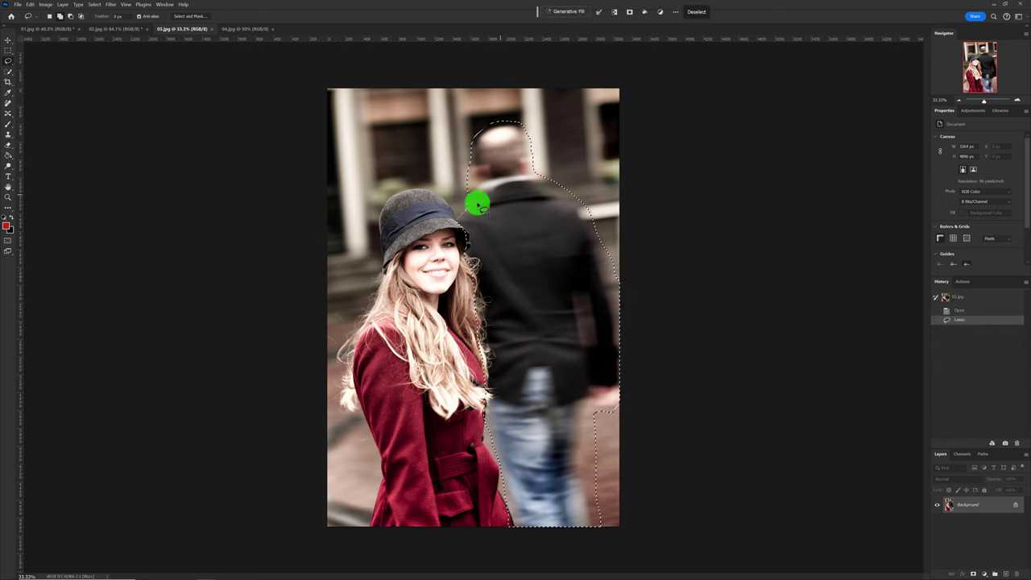
Generative-fill the man's selection without a prompt, keeping the first variation with street and benches.
{"action": "left_click", "coordinate": [556, 11]}
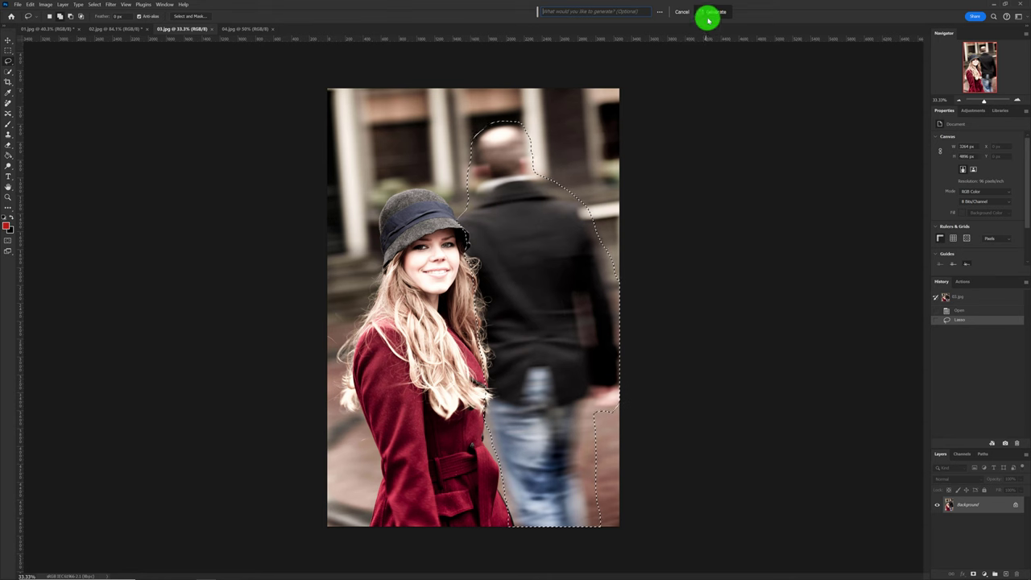
{"action": "left_click", "coordinate": [710, 13]}
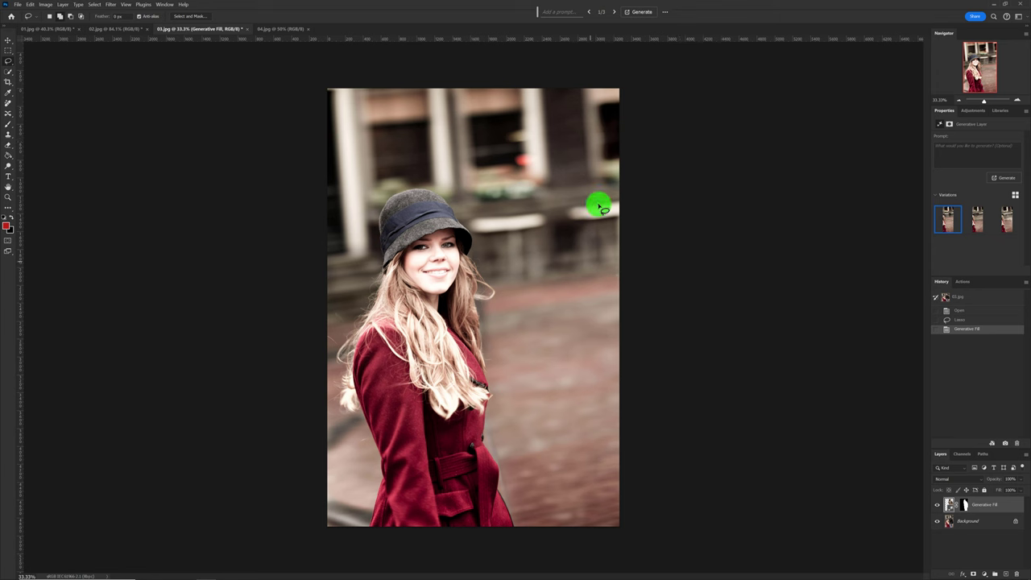
{"action": "left_click", "coordinate": [613, 13]}
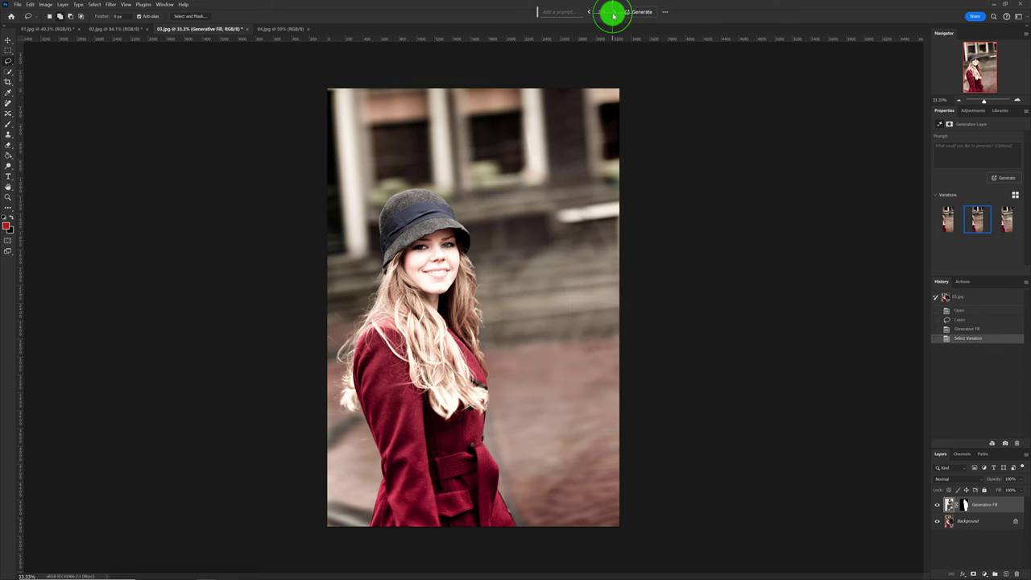
{"action": "left_click", "coordinate": [612, 13]}
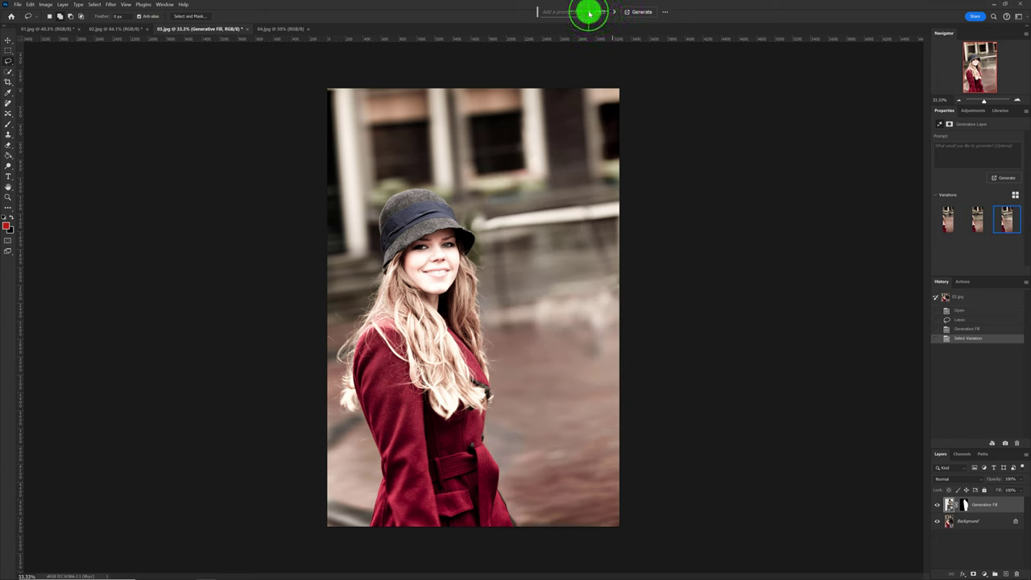
{"action": "left_click", "coordinate": [589, 13]}
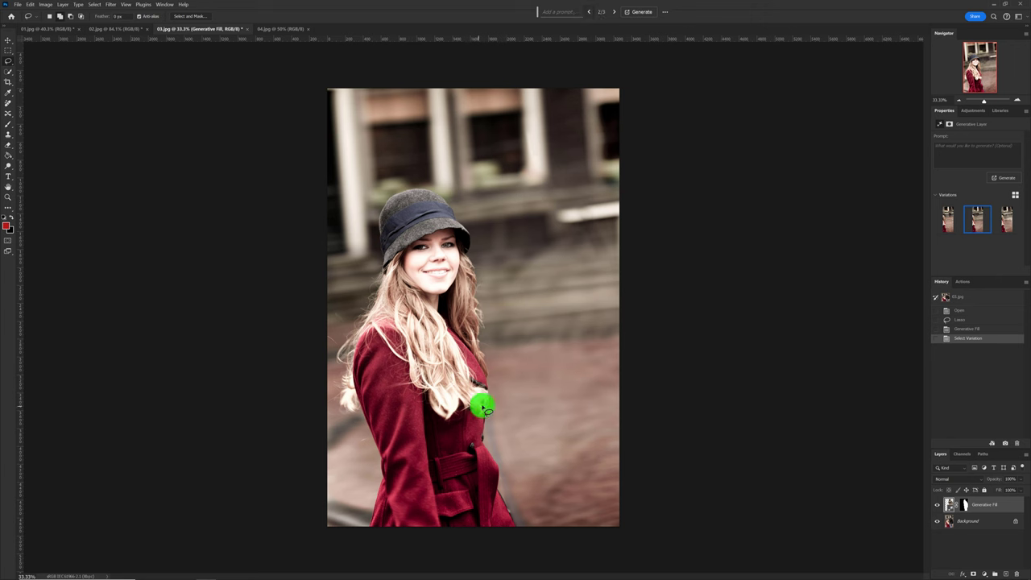
{"action": "left_click", "coordinate": [589, 13]}
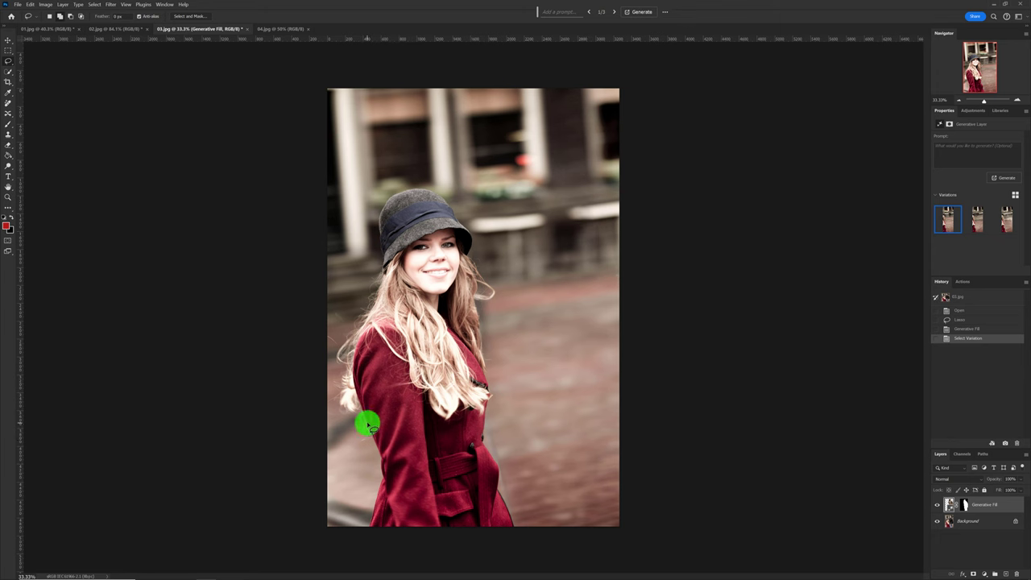
Lasso the lower-left area, generative-fill it with the third variation, and flatten the image.
{"action": "mouse_move", "coordinate": [368, 426]}
{"action": "left_mouse_down"}
{"action": "mouse_move", "coordinate": [327, 435]}
{"action": "mouse_move", "coordinate": [355, 415]}
{"action": "mouse_move", "coordinate": [378, 509]}
{"action": "mouse_move", "coordinate": [368, 530]}
{"action": "mouse_move", "coordinate": [341, 534]}
{"action": "mouse_move", "coordinate": [318, 521]}
{"action": "mouse_move", "coordinate": [327, 499]}
{"action": "left_mouse_up"}
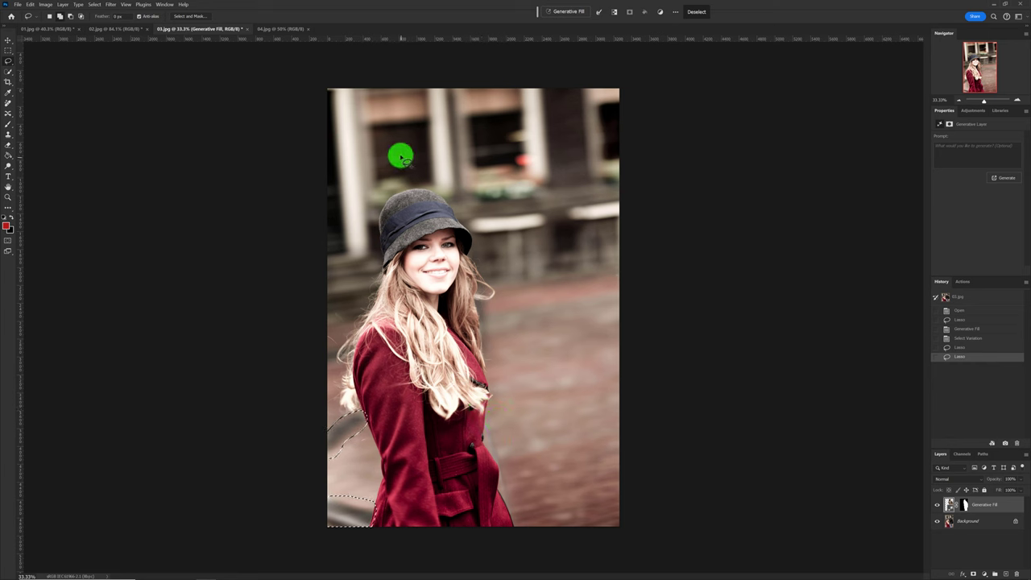
{"action": "left_click", "coordinate": [568, 13]}
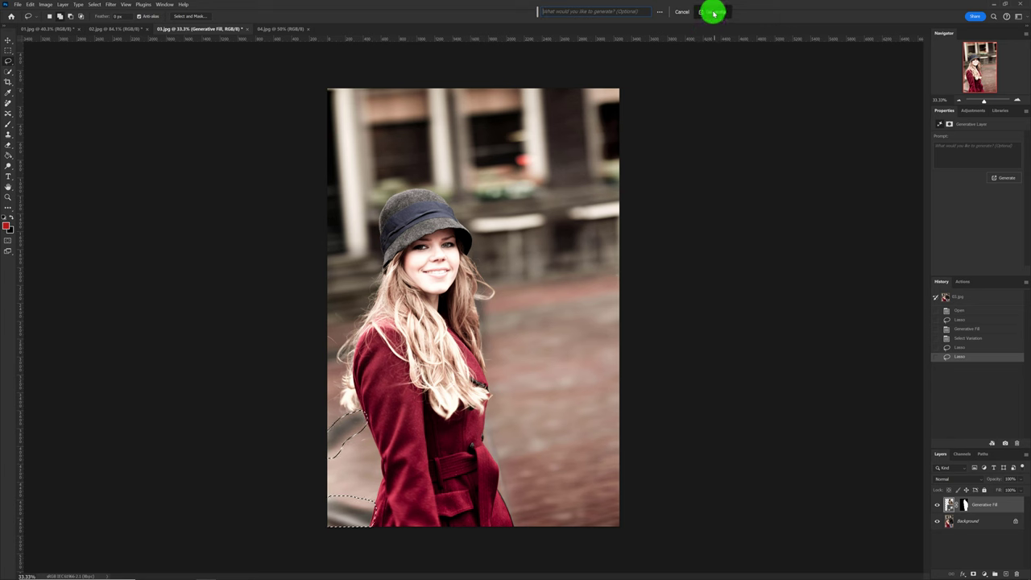
{"action": "left_click", "coordinate": [713, 11]}
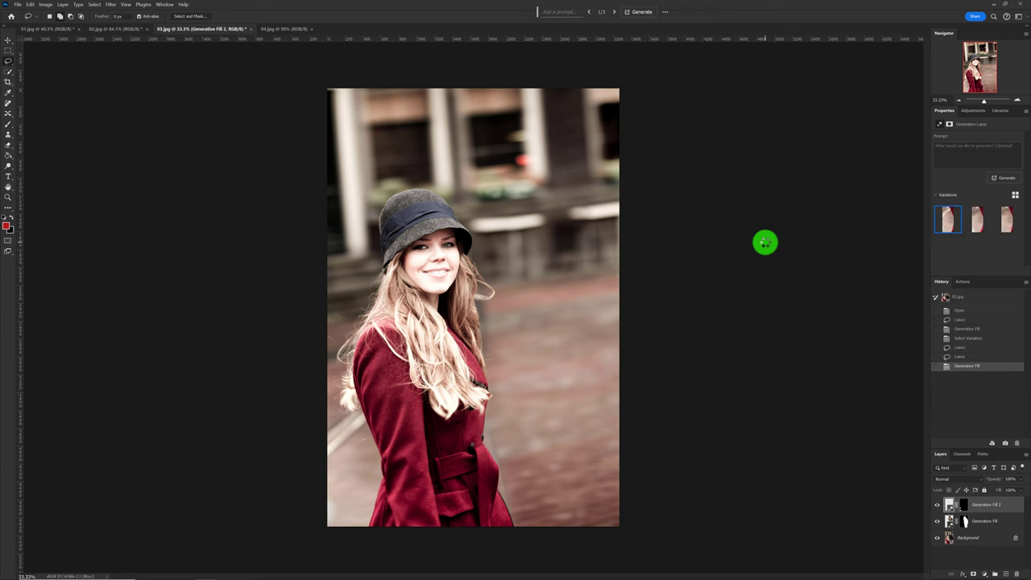
{"action": "left_click", "coordinate": [976, 228]}
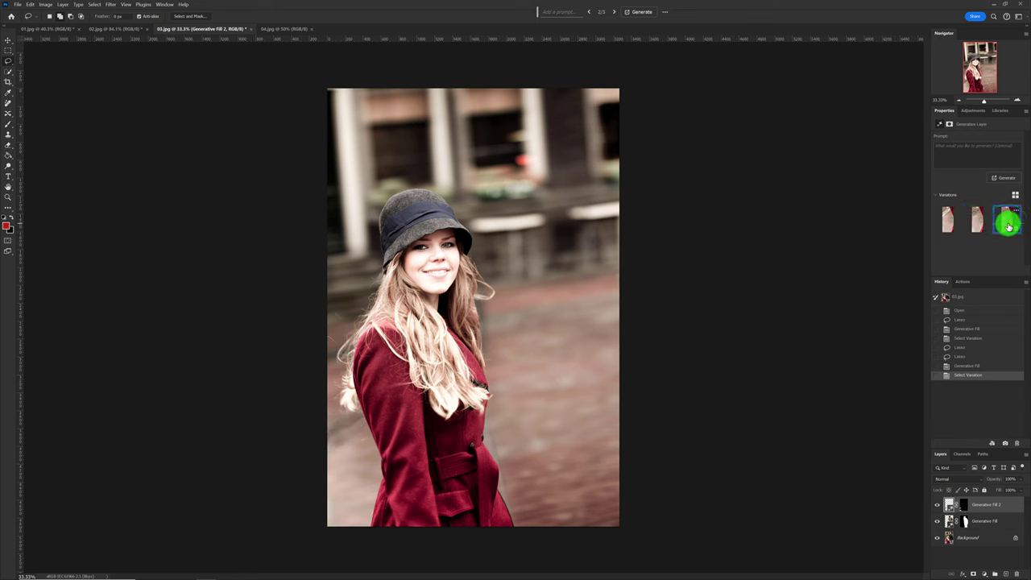
{"action": "left_click", "coordinate": [1008, 226]}
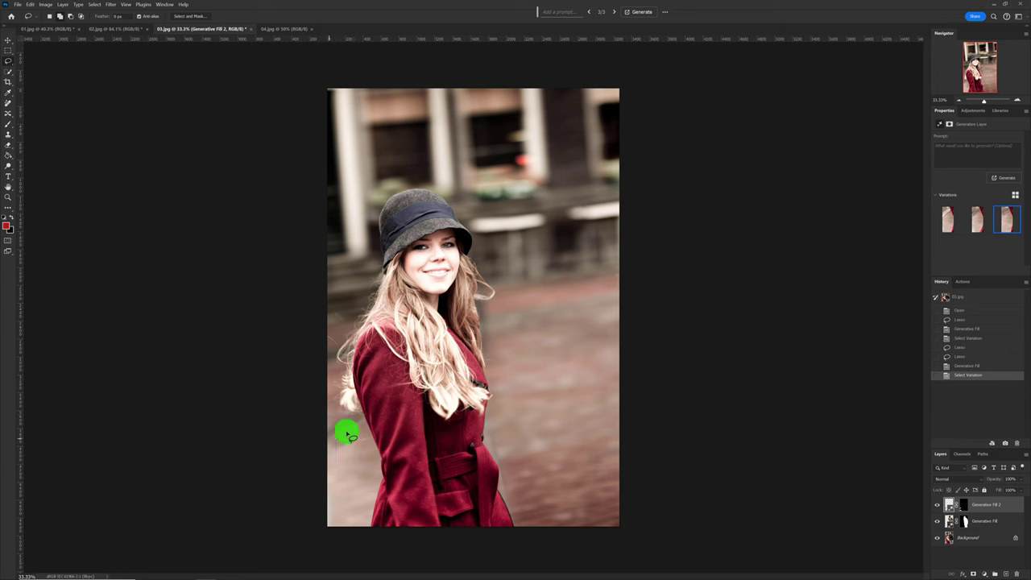
{"action": "left_click", "coordinate": [975, 222]}
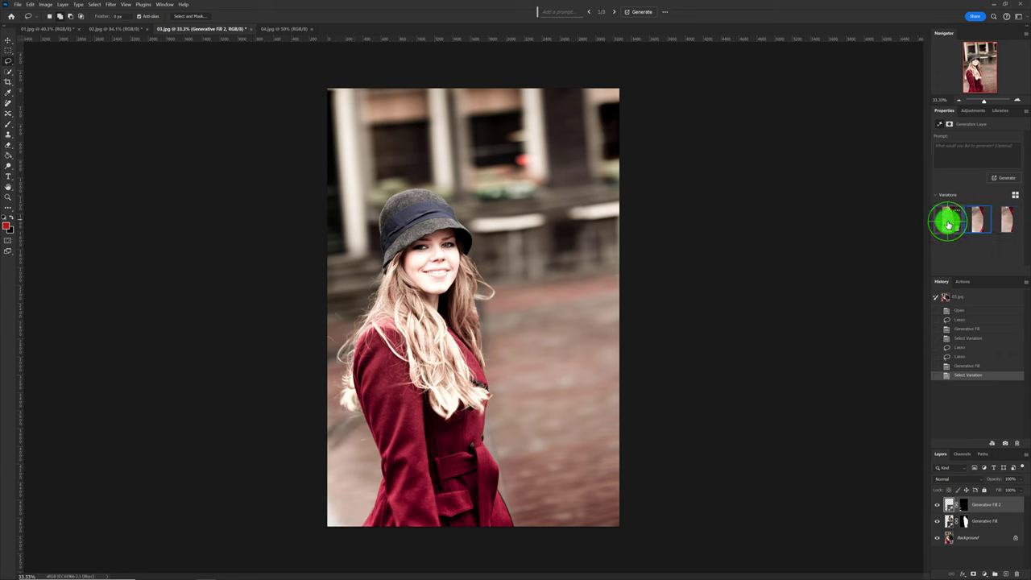
{"action": "left_click", "coordinate": [1006, 223]}
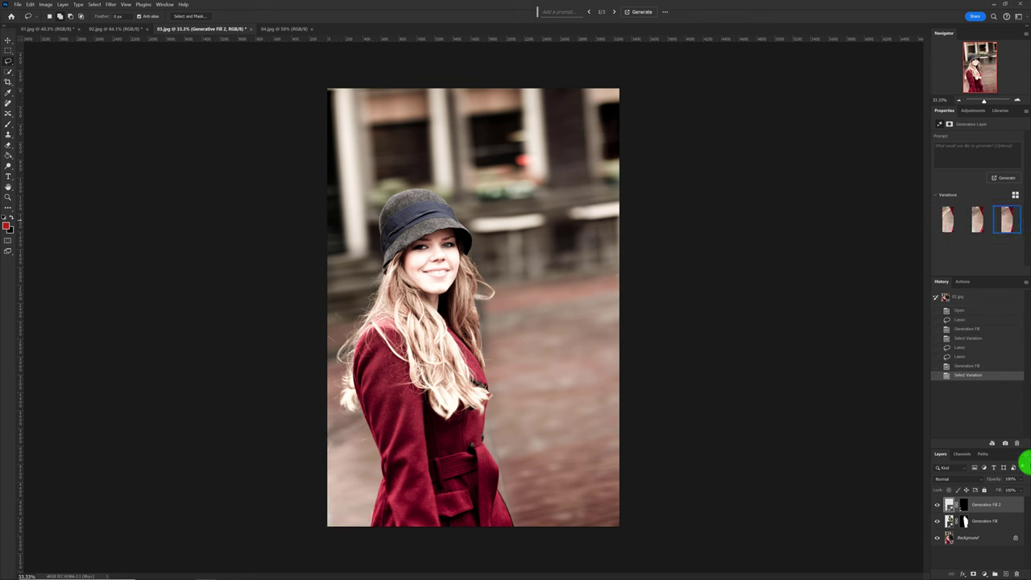
{"action": "left_click", "coordinate": [1025, 454]}
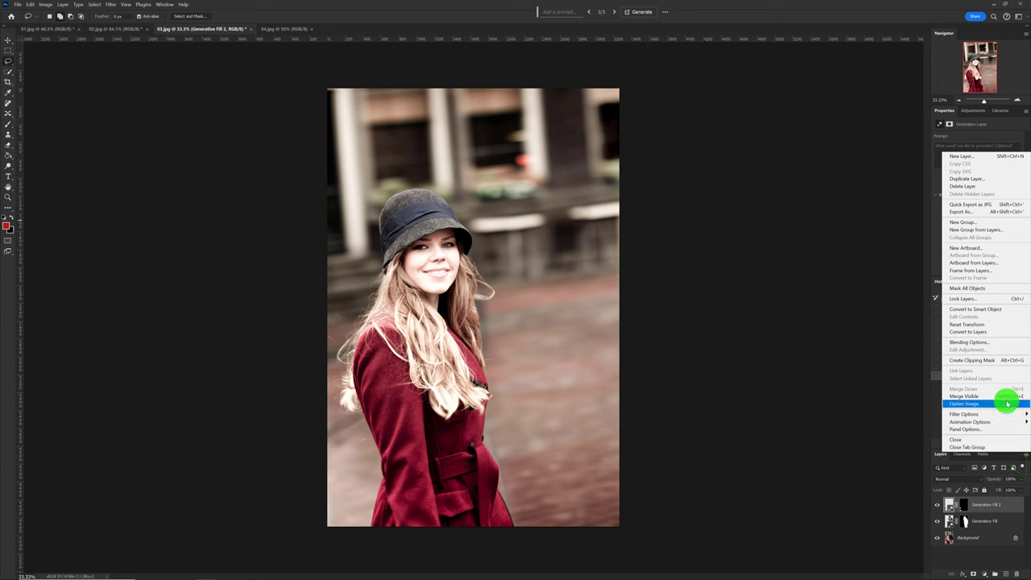
{"action": "left_click", "coordinate": [1007, 404]}
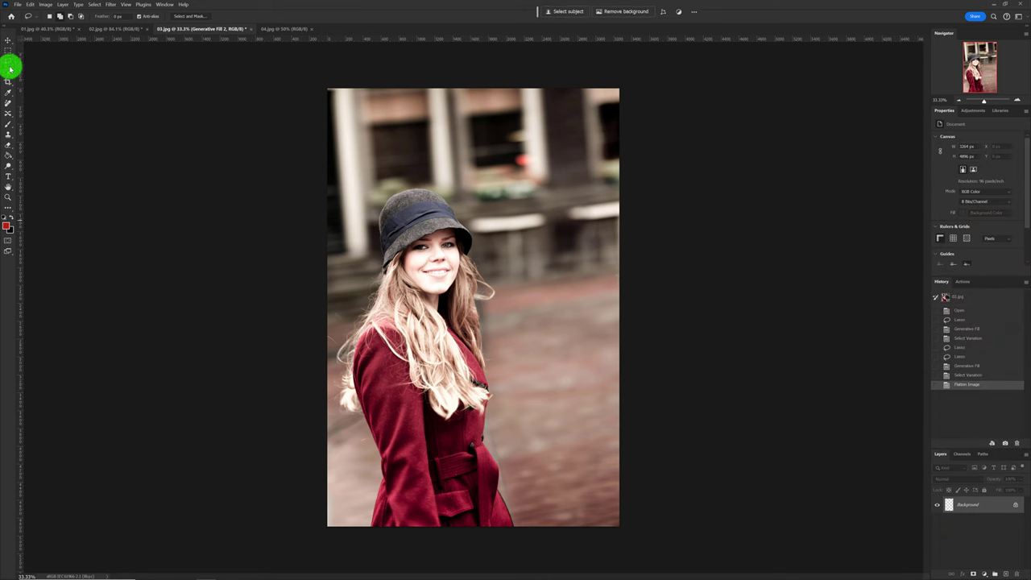
With a Remove Tool brush enlarged to 120, paint away stray areas along the left coat edge.
{"action": "left_click", "coordinate": [8, 104]}
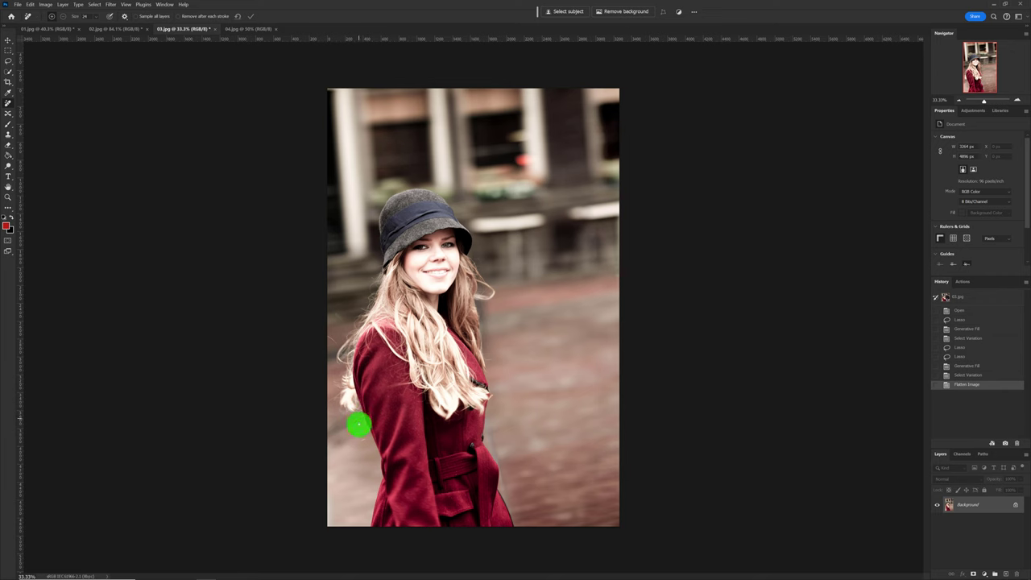
{"action": "scroll", "coordinate": [357, 431], "scroll_direction": "up", "scroll_amount": 2}
{"action": "scroll", "coordinate": [350, 434], "scroll_direction": "up", "scroll_amount": 1}
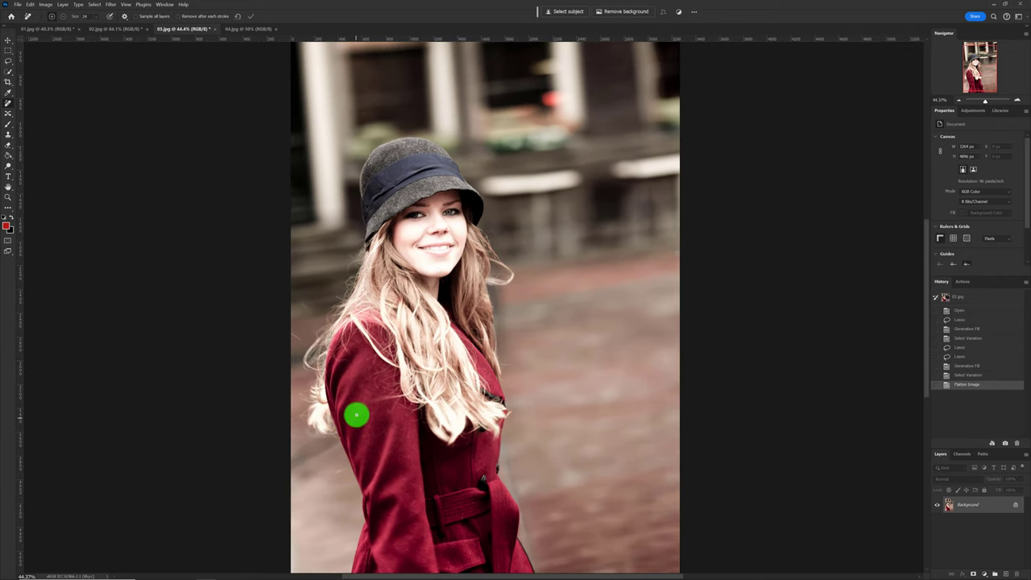
{"action": "key", "text": "bracketright"}
{"action": "key", "text": "bracketright"}
{"action": "key", "text": "bracketright"}
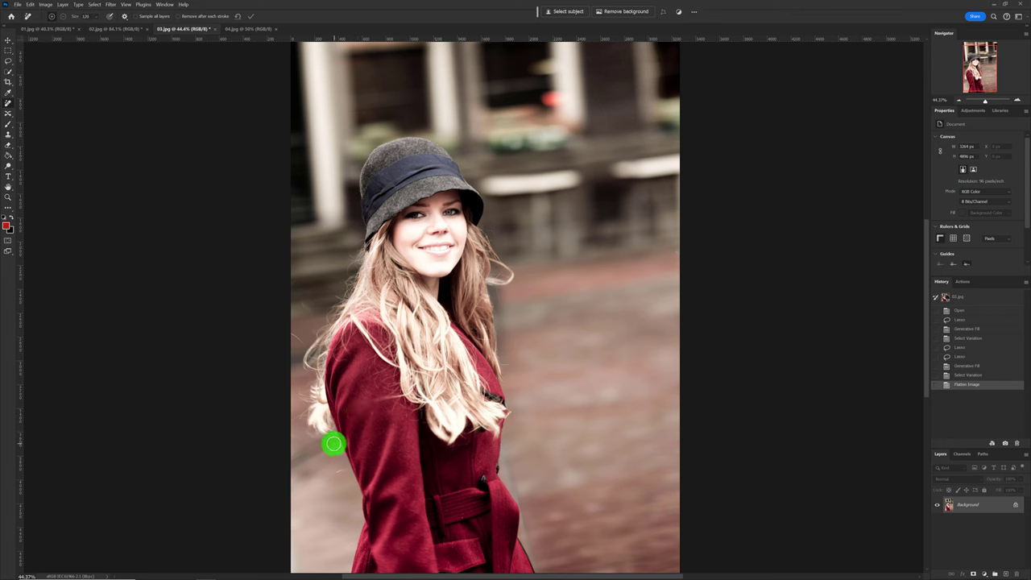
{"action": "mouse_move", "coordinate": [333, 444]}
{"action": "left_mouse_down"}
{"action": "mouse_move", "coordinate": [294, 476]}
{"action": "mouse_move", "coordinate": [314, 470]}
{"action": "mouse_move", "coordinate": [292, 463]}
{"action": "mouse_move", "coordinate": [323, 432]}
{"action": "mouse_move", "coordinate": [334, 472]}
{"action": "left_mouse_up"}
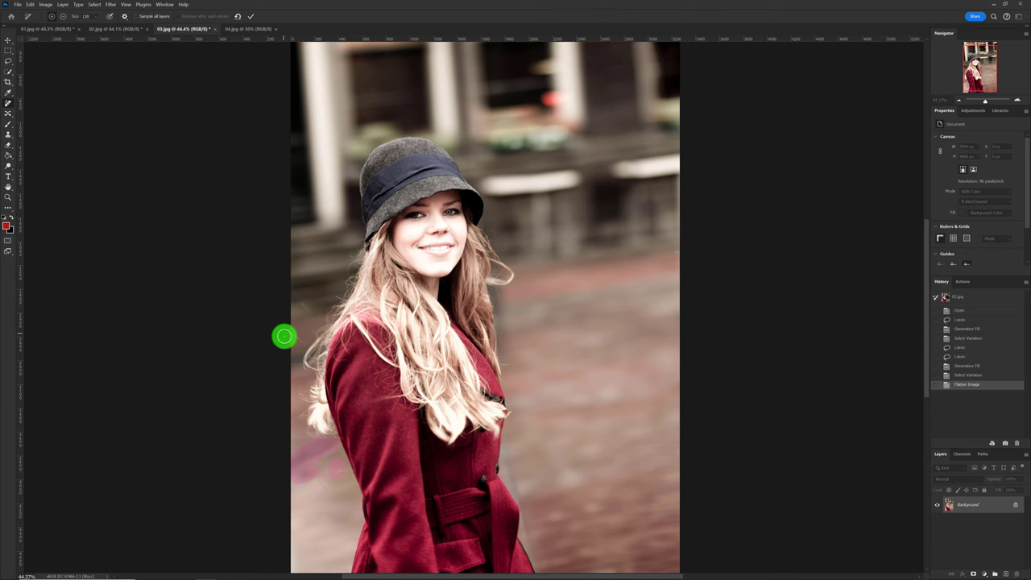
{"action": "left_click_drag", "start_coordinate": [284, 336], "coordinate": [290, 337]}
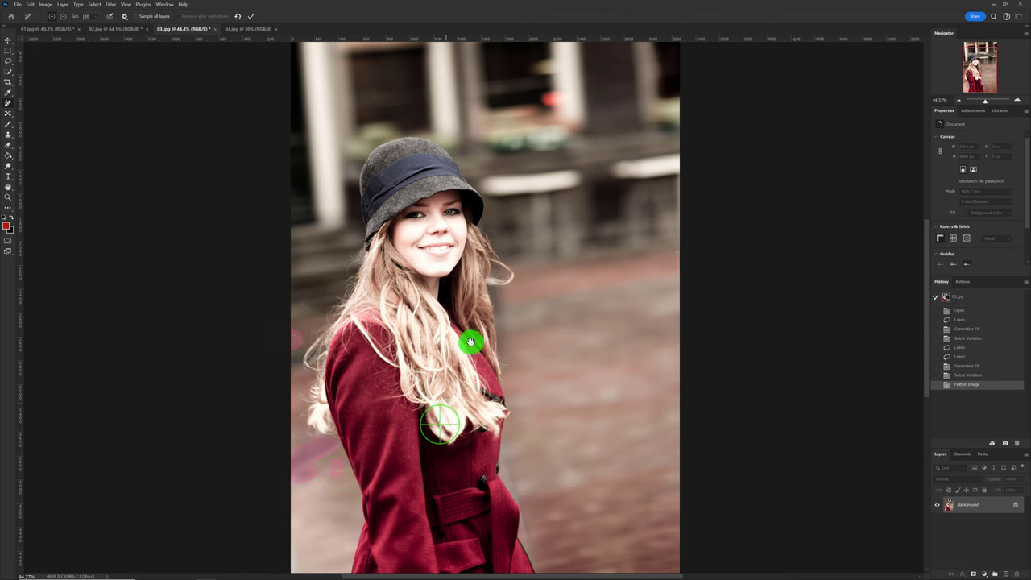
Clean the right coat edge, a background spot and the top edge, commit, then view the pre-removal state.
{"action": "mouse_move", "coordinate": [470, 342]}
{"action": "left_mouse_down"}
{"action": "mouse_move", "coordinate": [494, 198]}
{"action": "mouse_move", "coordinate": [341, 281]}
{"action": "mouse_move", "coordinate": [362, 296]}
{"action": "left_mouse_up"}
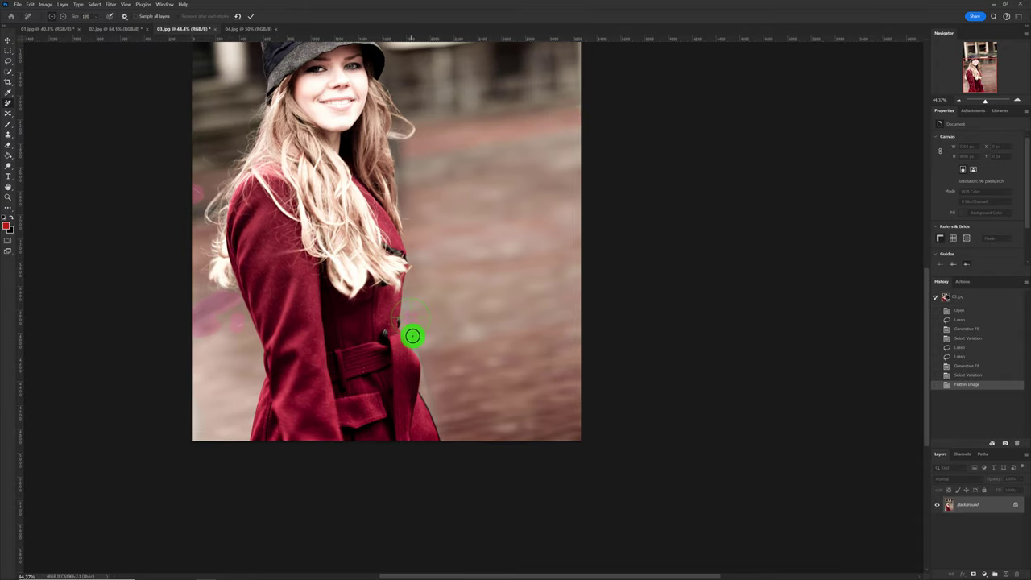
{"action": "mouse_move", "coordinate": [421, 347]}
{"action": "left_mouse_down"}
{"action": "mouse_move", "coordinate": [433, 401]}
{"action": "mouse_move", "coordinate": [424, 327]}
{"action": "mouse_move", "coordinate": [410, 311]}
{"action": "mouse_move", "coordinate": [417, 281]}
{"action": "left_mouse_up"}
{"action": "mouse_move", "coordinate": [319, 169]}
{"action": "left_mouse_down"}
{"action": "mouse_move", "coordinate": [424, 481]}
{"action": "mouse_move", "coordinate": [426, 421]}
{"action": "mouse_move", "coordinate": [401, 403]}
{"action": "left_mouse_up"}
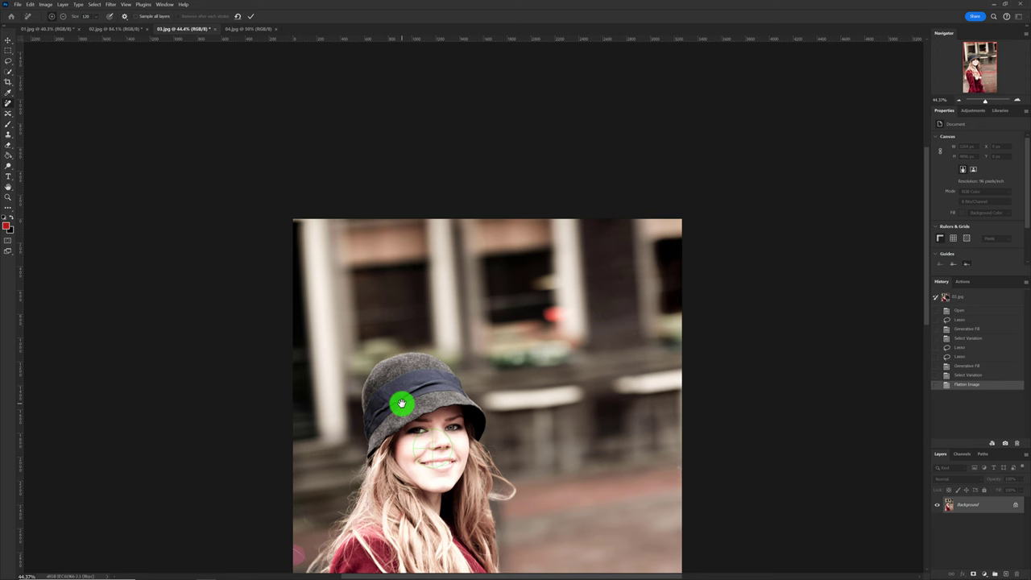
{"action": "left_click", "coordinate": [554, 310]}
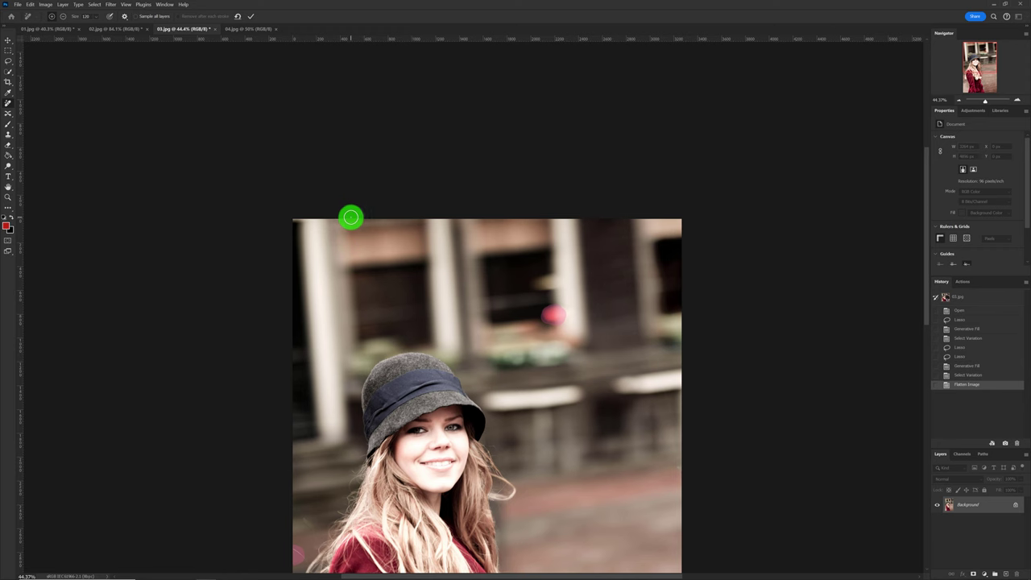
{"action": "left_click_drag", "start_coordinate": [314, 220], "coordinate": [253, 219]}
{"action": "scroll", "coordinate": [508, 304], "scroll_direction": "down", "scroll_amount": 3}
{"action": "scroll", "coordinate": [507, 303], "scroll_direction": "down", "scroll_amount": 1}
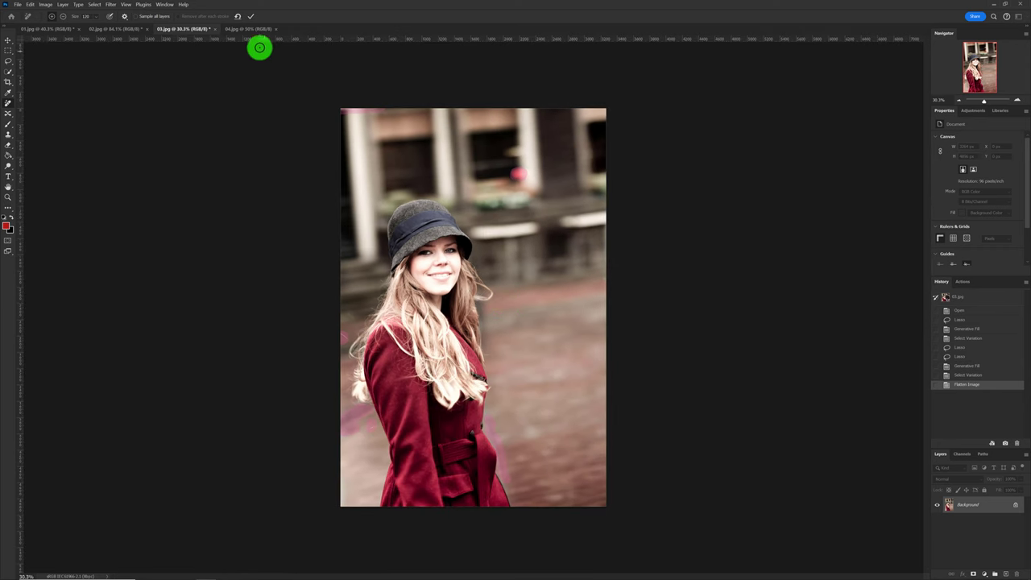
{"action": "left_click", "coordinate": [252, 18]}
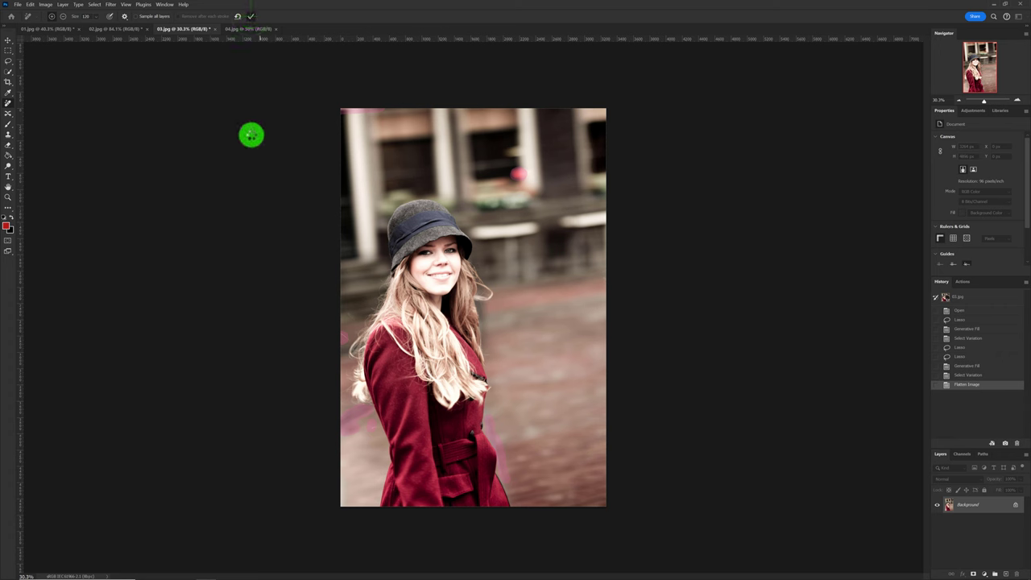
{"action": "left_click", "coordinate": [967, 385]}
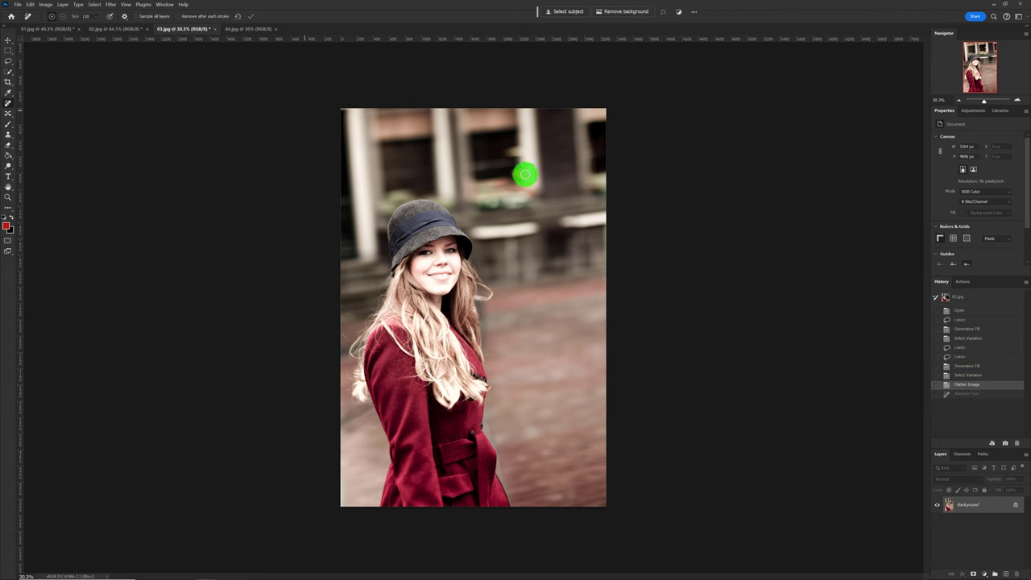
Toggle History between the original photo with the man and the retouched state, then switch to 04.jpg.
{"action": "left_click", "coordinate": [975, 394]}
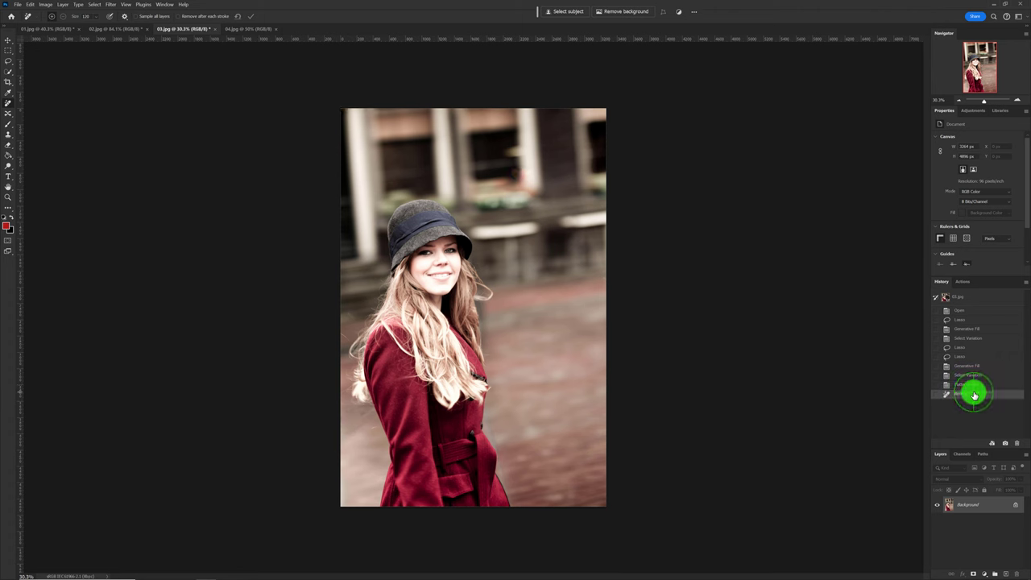
{"action": "left_click", "coordinate": [962, 300]}
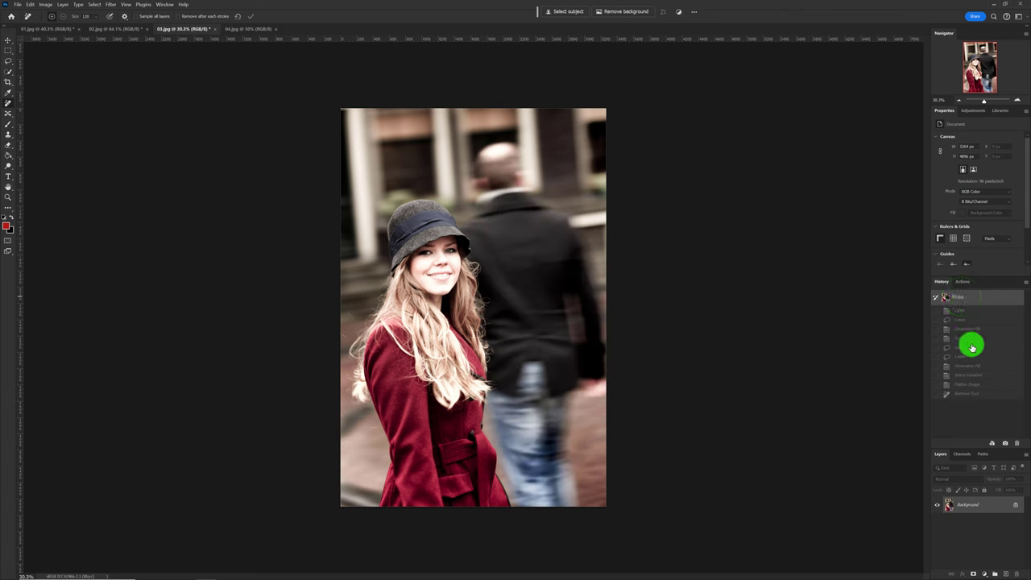
{"action": "left_click", "coordinate": [971, 391]}
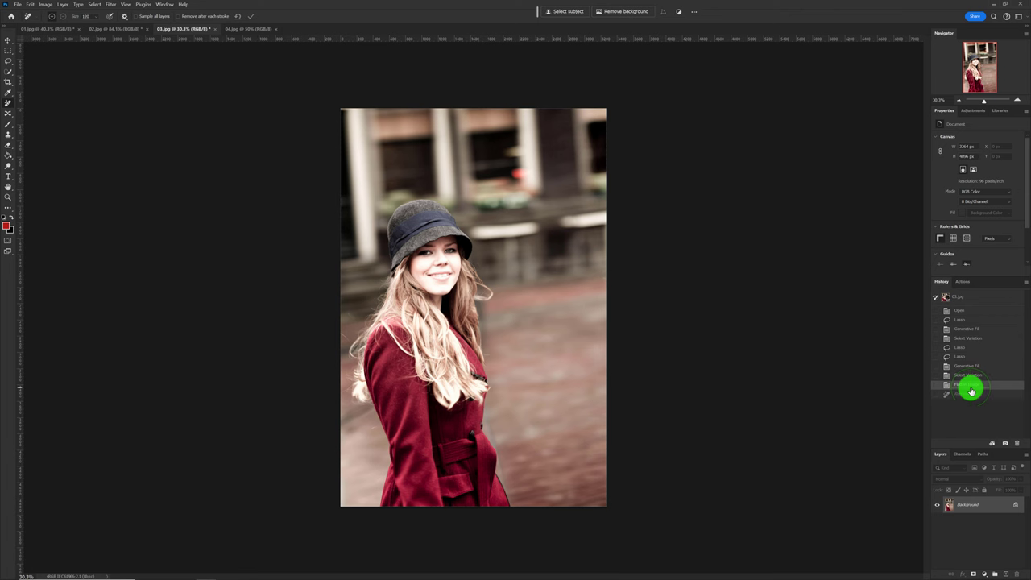
{"action": "left_click", "coordinate": [972, 395]}
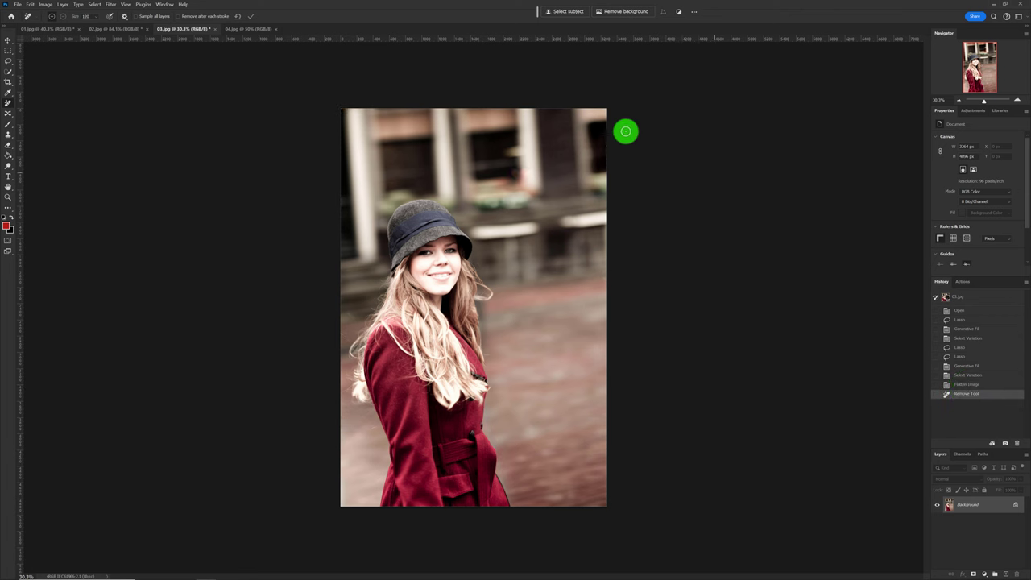
{"action": "left_click", "coordinate": [253, 30]}
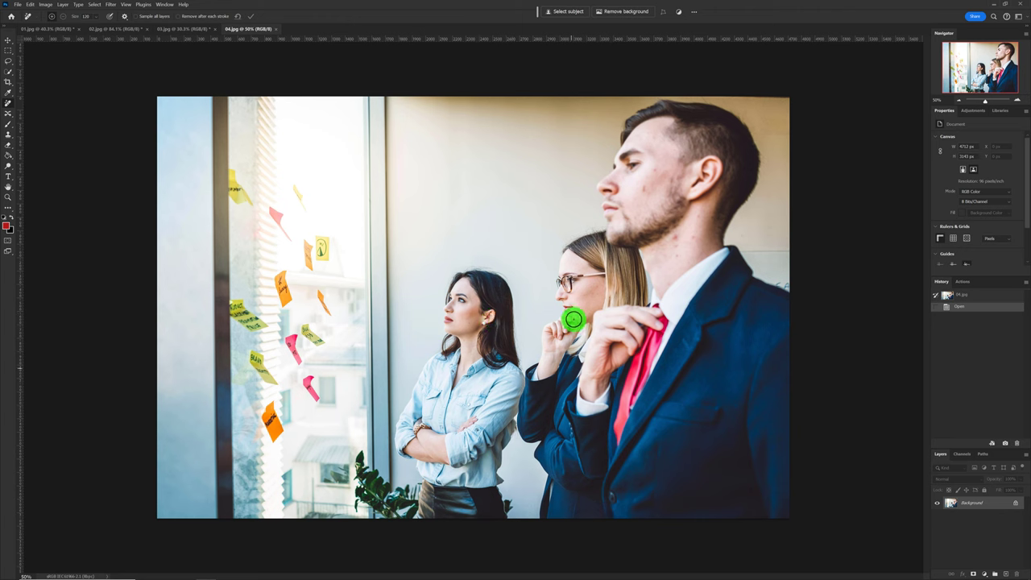
Zoom in and lasso around the blonde woman in glasses, from the bottom edge over her head.
{"action": "left_click", "coordinate": [8, 62]}
{"action": "key", "text": "ctrl+plus"}
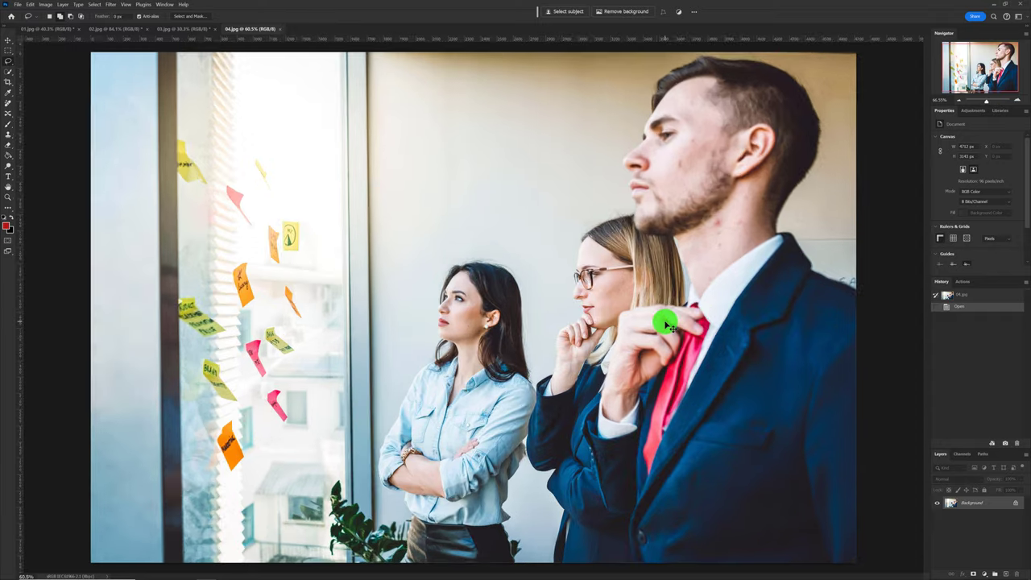
{"action": "left_click_drag", "start_coordinate": [704, 349], "coordinate": [646, 240]}
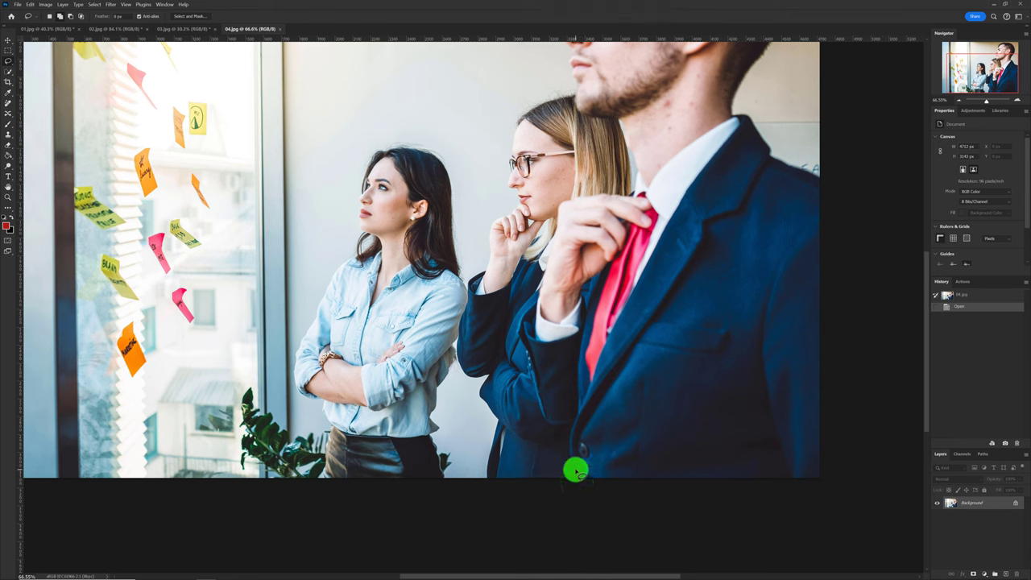
{"action": "mouse_move", "coordinate": [574, 464]}
{"action": "left_mouse_down"}
{"action": "mouse_move", "coordinate": [574, 427]}
{"action": "mouse_move", "coordinate": [541, 406]}
{"action": "mouse_move", "coordinate": [529, 348]}
{"action": "left_mouse_up"}
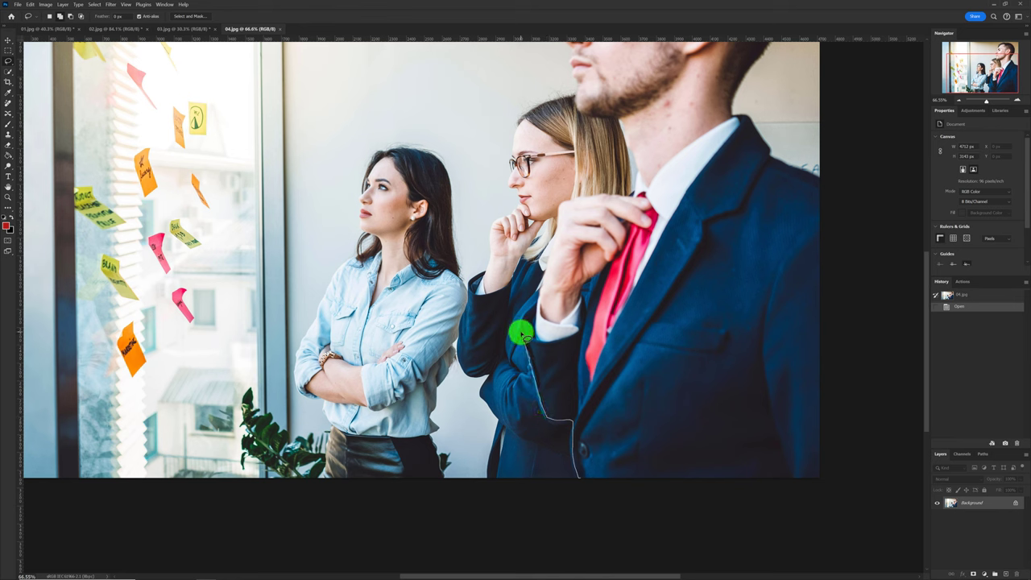
{"action": "left_click_drag", "start_coordinate": [523, 320], "coordinate": [553, 256]}
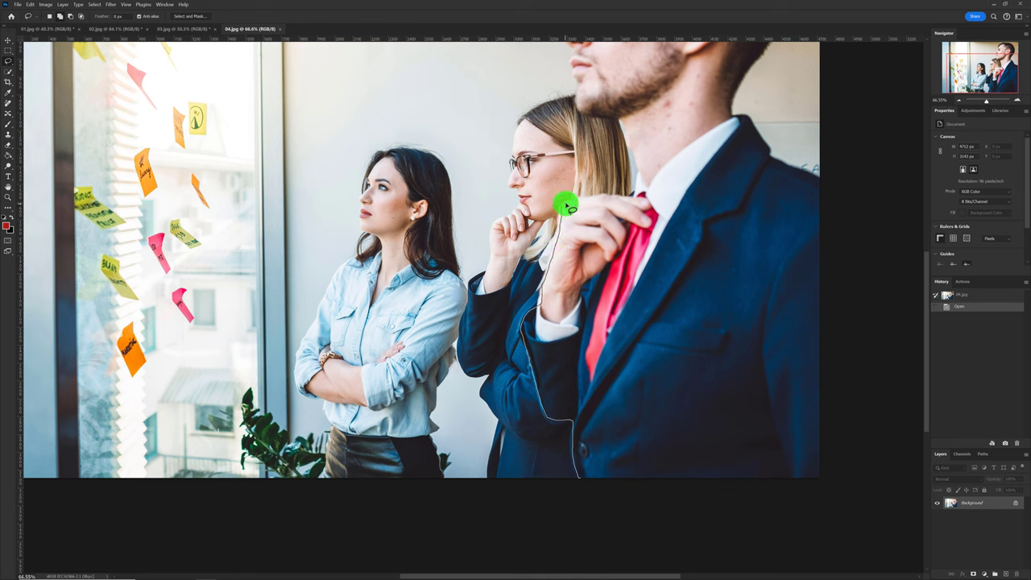
{"action": "mouse_move", "coordinate": [567, 207]}
{"action": "left_mouse_down"}
{"action": "mouse_move", "coordinate": [631, 203]}
{"action": "mouse_move", "coordinate": [628, 133]}
{"action": "mouse_move", "coordinate": [603, 120]}
{"action": "left_mouse_up"}
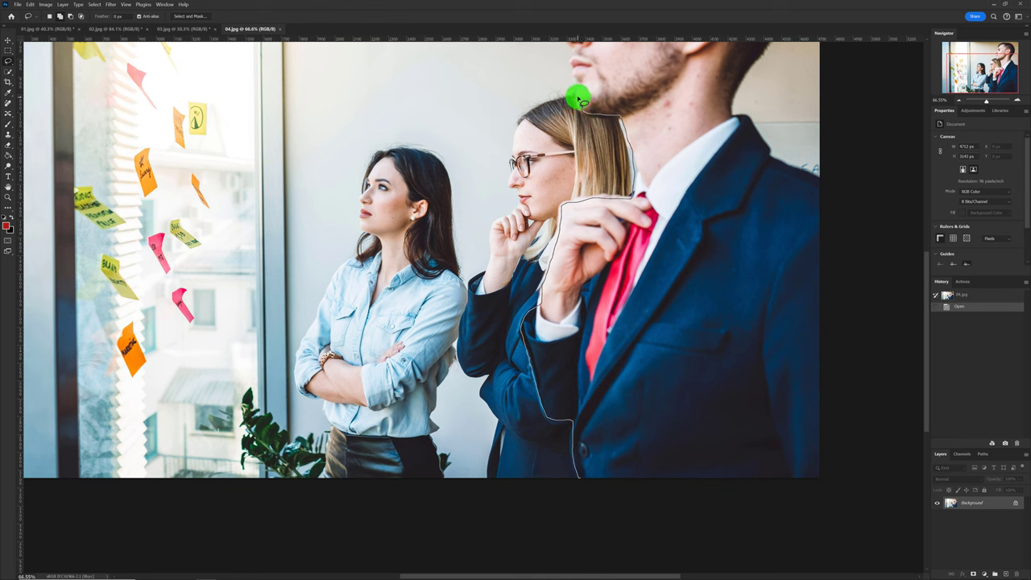
{"action": "mouse_move", "coordinate": [577, 98]}
{"action": "left_mouse_down"}
{"action": "mouse_move", "coordinate": [519, 109]}
{"action": "mouse_move", "coordinate": [502, 153]}
{"action": "mouse_move", "coordinate": [500, 215]}
{"action": "mouse_move", "coordinate": [463, 283]}
{"action": "mouse_move", "coordinate": [456, 357]}
{"action": "mouse_move", "coordinate": [456, 373]}
{"action": "mouse_move", "coordinate": [478, 385]}
{"action": "mouse_move", "coordinate": [483, 467]}
{"action": "mouse_move", "coordinate": [497, 488]}
{"action": "mouse_move", "coordinate": [567, 502]}
{"action": "mouse_move", "coordinate": [566, 493]}
{"action": "left_mouse_up"}
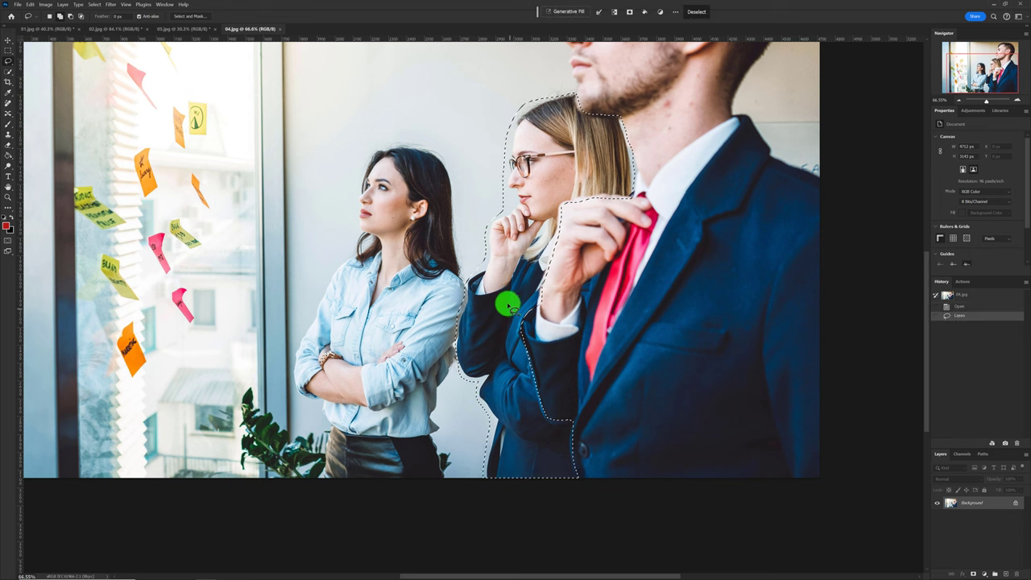
Turn the outline around the blonde woman into a selection and generate a fill for it.
{"action": "key", "text": "ctrl+0"}
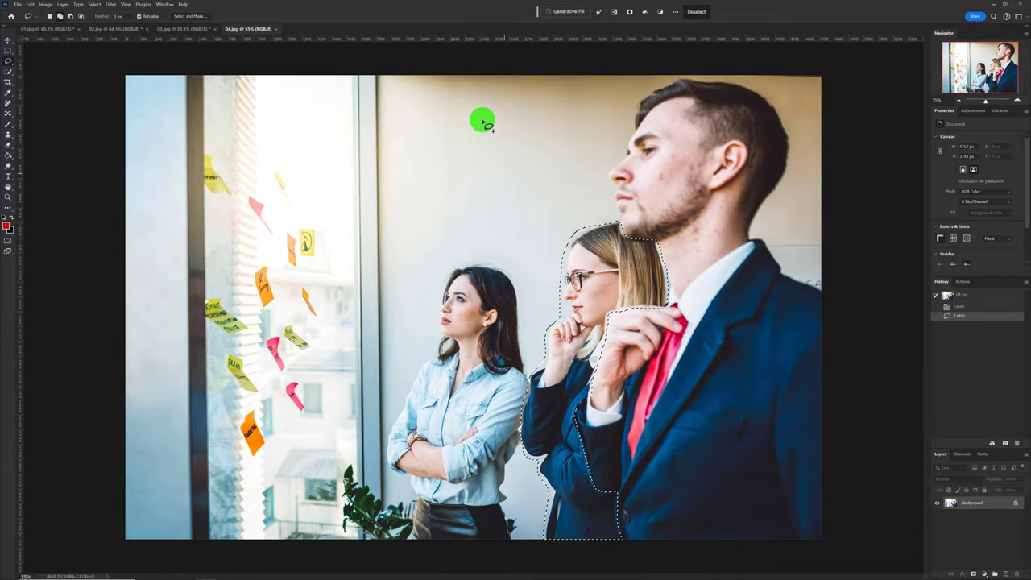
{"action": "left_click", "coordinate": [574, 12]}
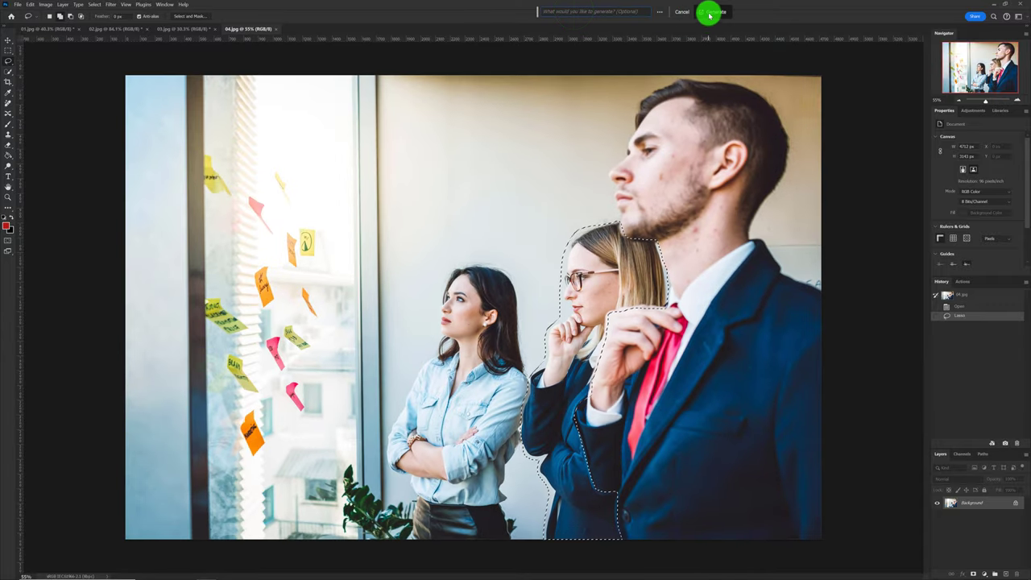
{"action": "left_click", "coordinate": [709, 14]}
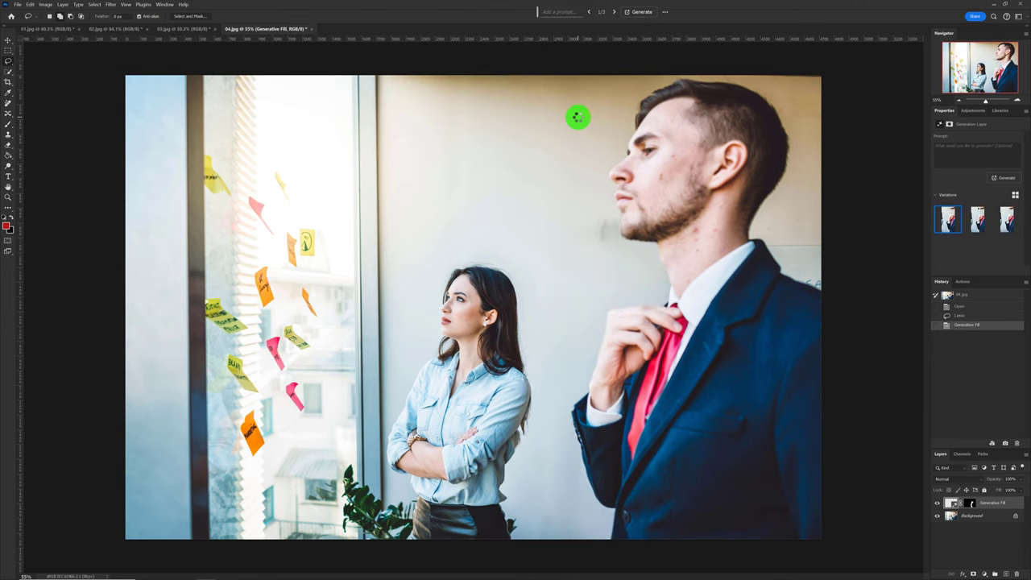
Compare the three generated variations and keep the one that best fills the woman's space.
{"action": "left_click", "coordinate": [616, 14]}
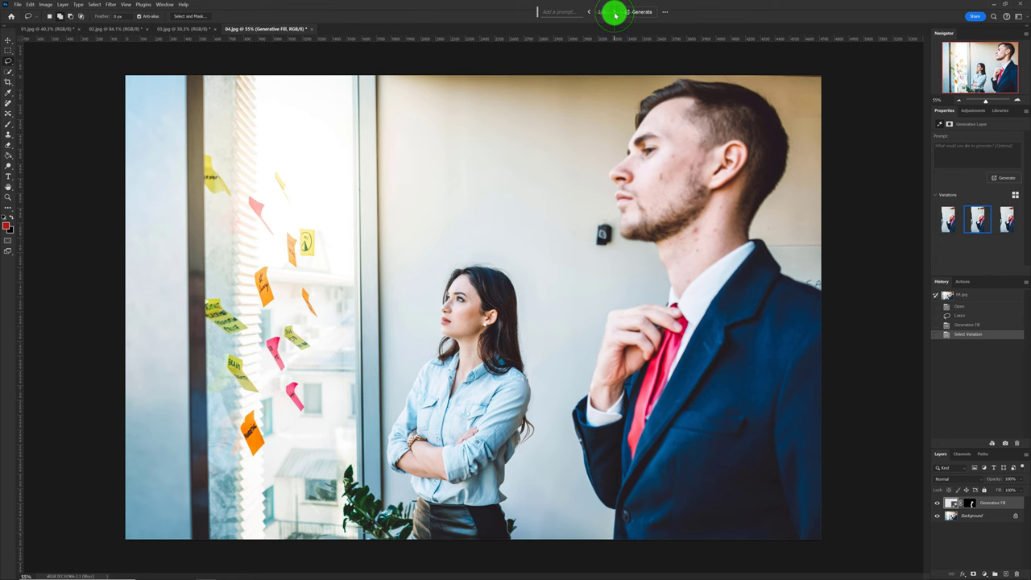
{"action": "left_click", "coordinate": [615, 15]}
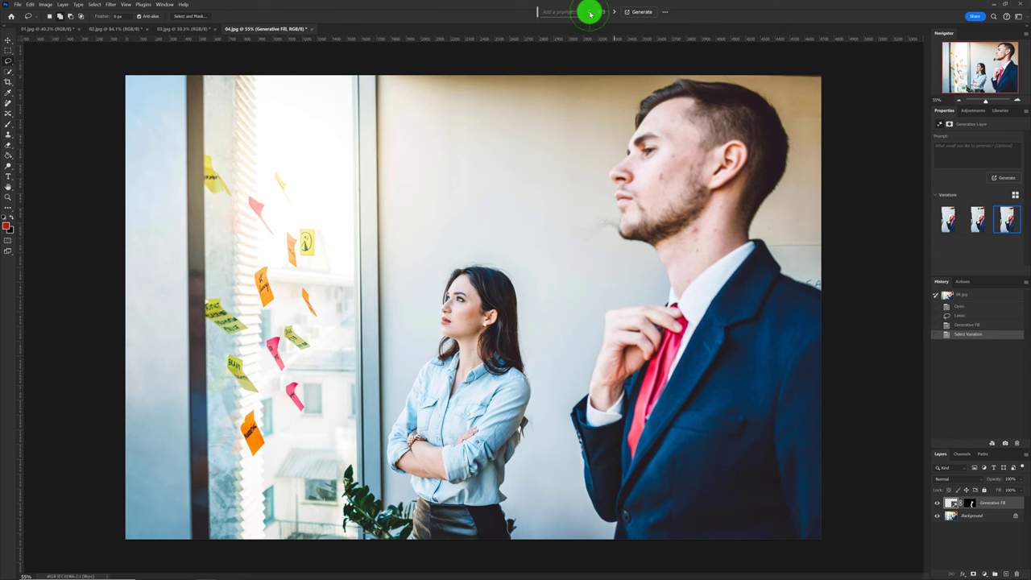
{"action": "left_click", "coordinate": [591, 13]}
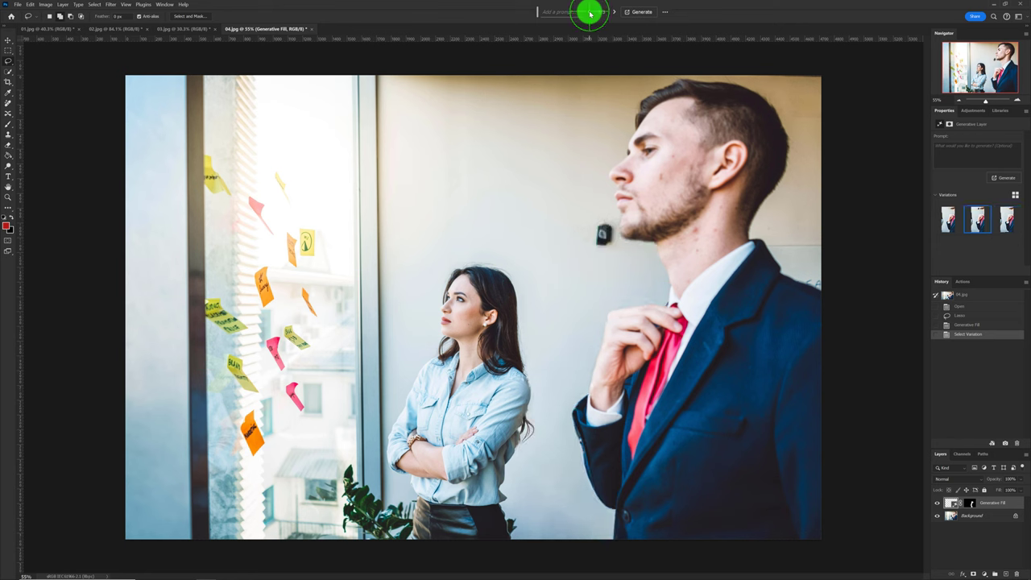
{"action": "left_click", "coordinate": [591, 14]}
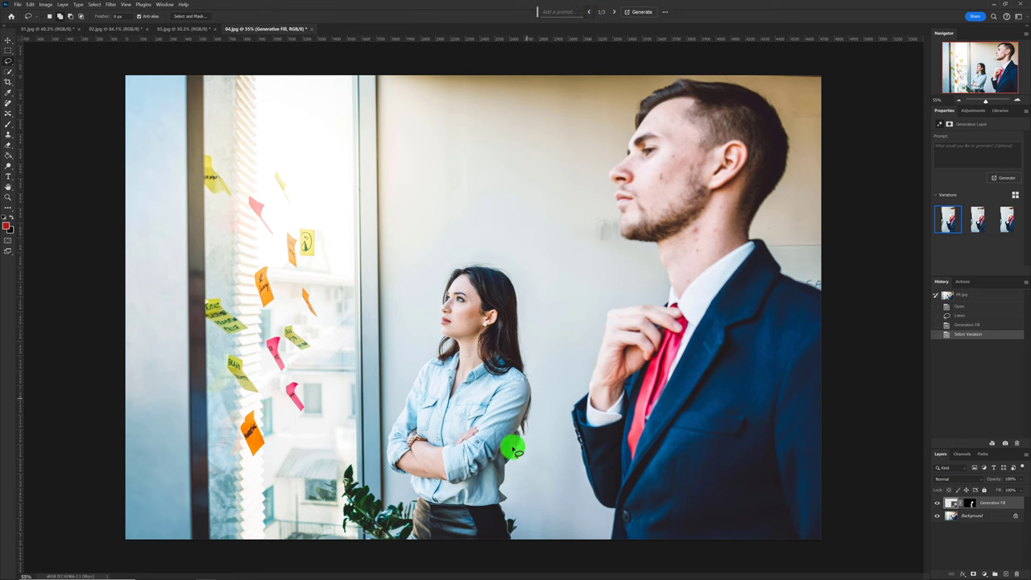
{"action": "left_click", "coordinate": [615, 14]}
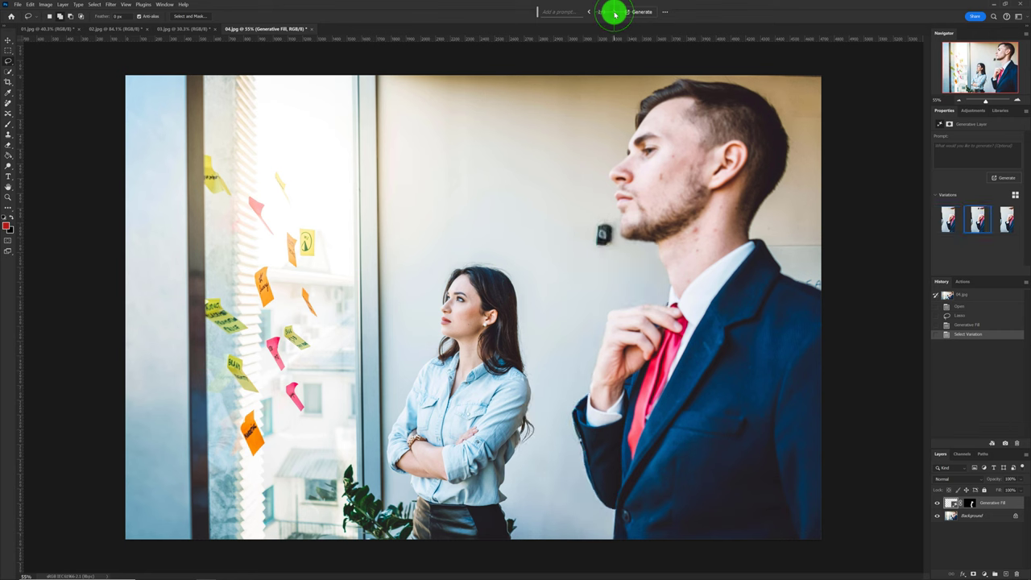
{"action": "left_click", "coordinate": [614, 14]}
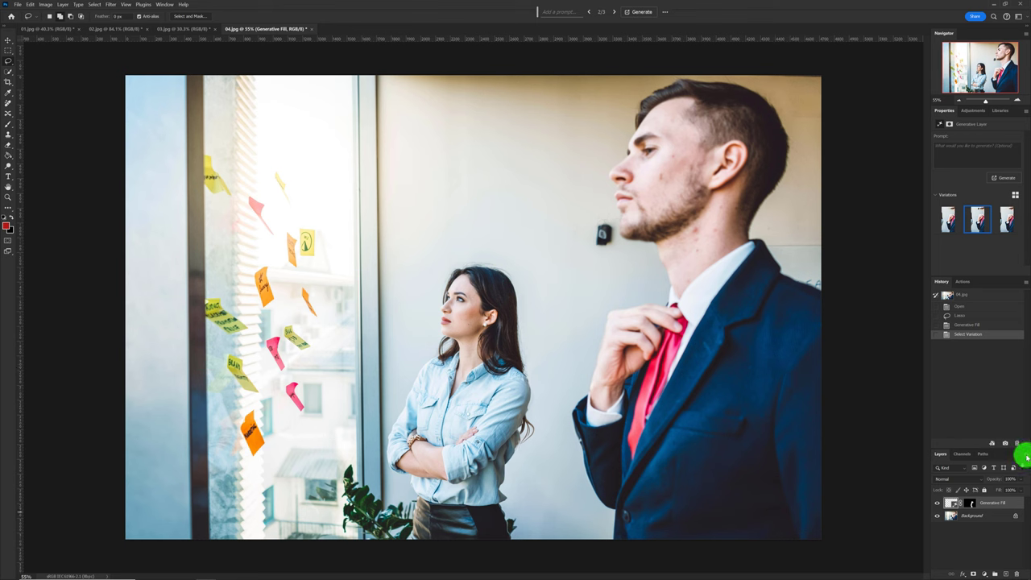
{"action": "left_click", "coordinate": [1024, 455]}
Flatten the image, then use the Remove Tool to erase the wall outlet, collar and shoulder marks.
{"action": "left_click", "coordinate": [978, 400]}
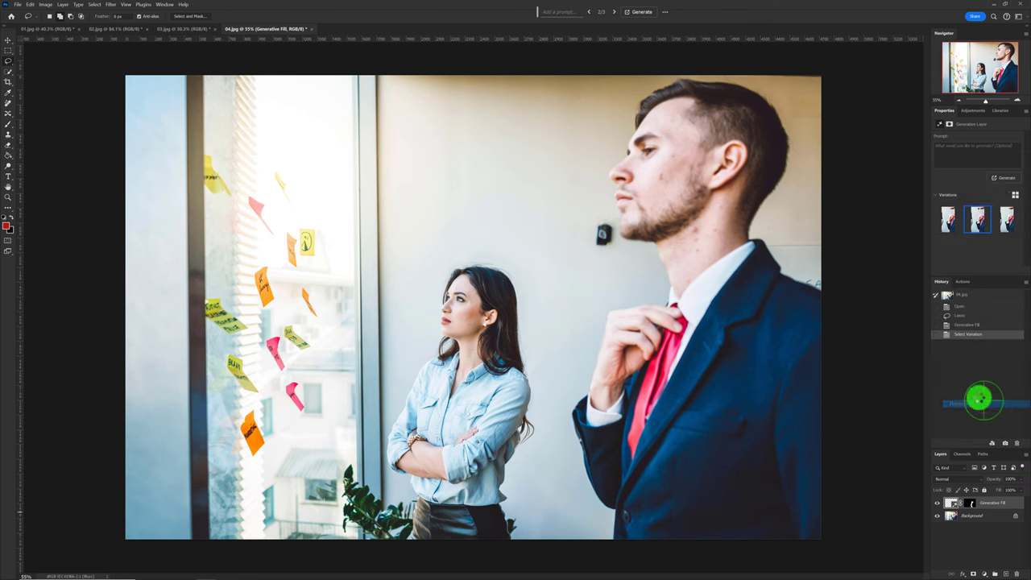
{"action": "left_click", "coordinate": [8, 103]}
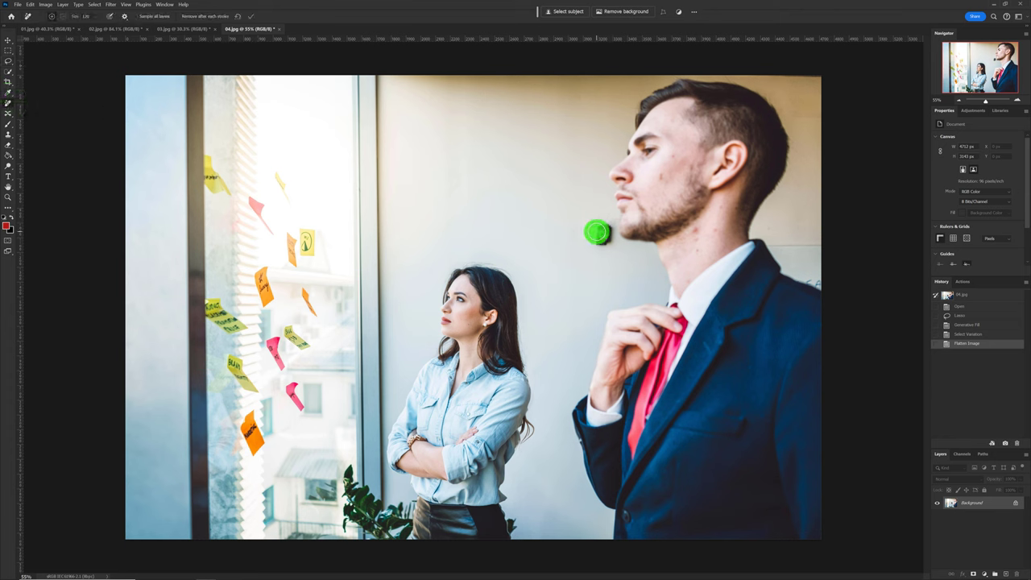
{"action": "left_click_drag", "start_coordinate": [601, 232], "coordinate": [603, 241]}
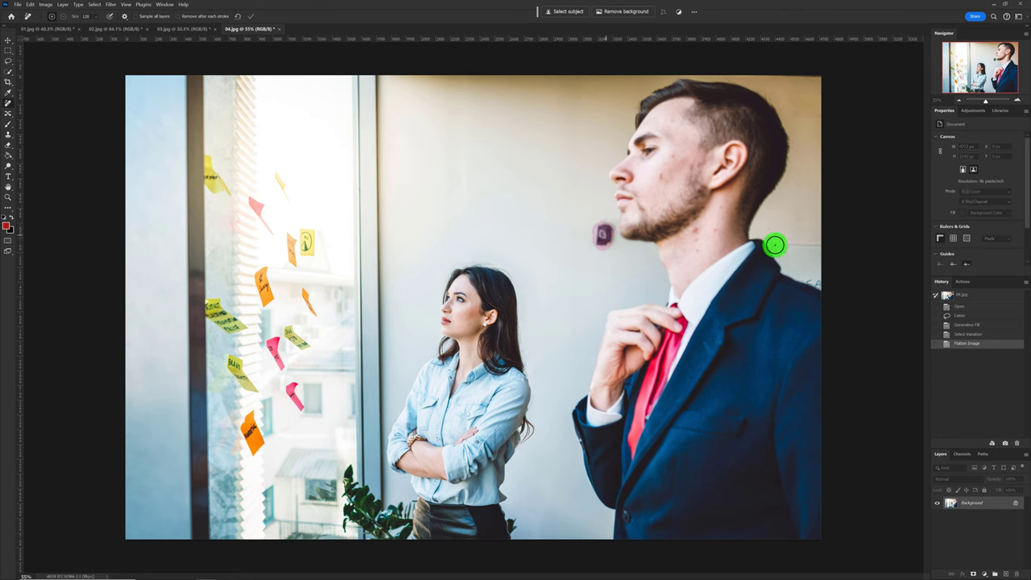
{"action": "left_click_drag", "start_coordinate": [772, 249], "coordinate": [824, 247]}
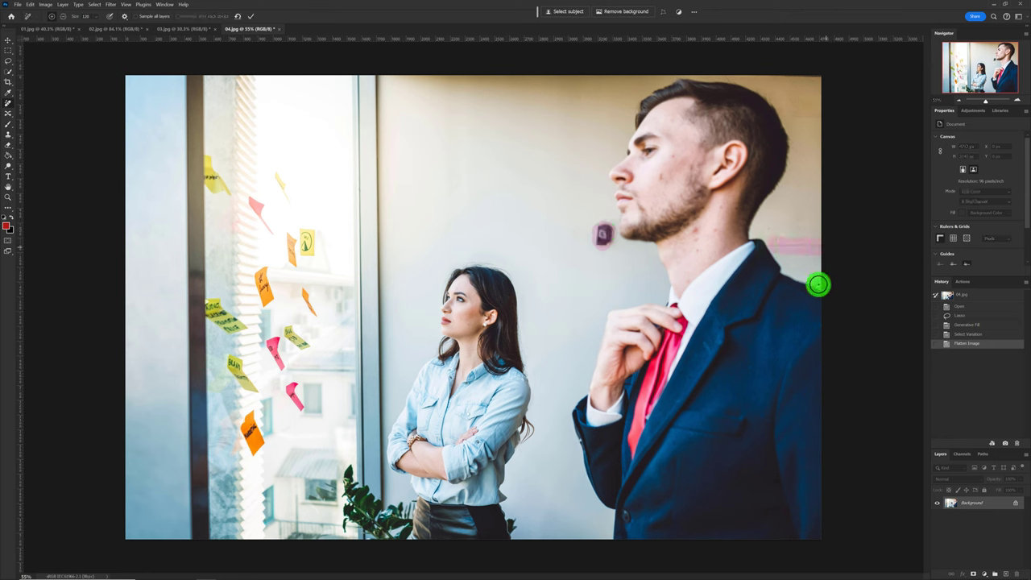
{"action": "left_click", "coordinate": [820, 281]}
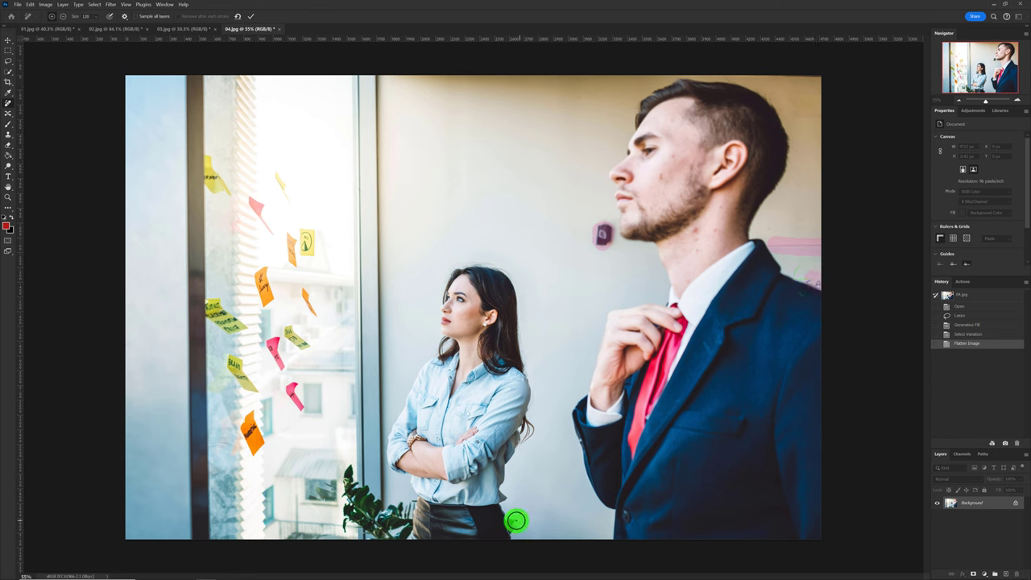
{"action": "left_click_drag", "start_coordinate": [516, 522], "coordinate": [516, 529]}
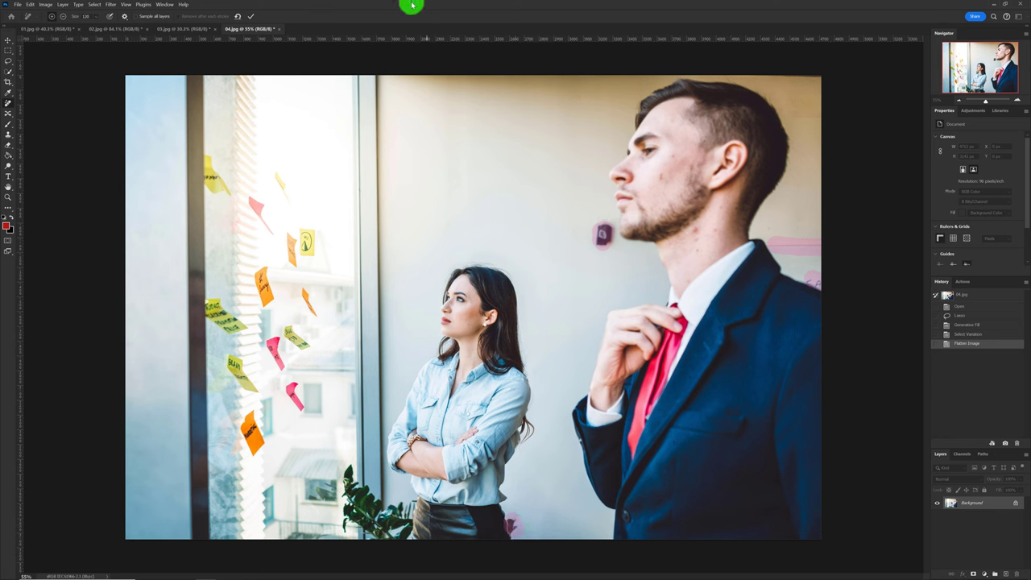
{"action": "left_click", "coordinate": [249, 16]}
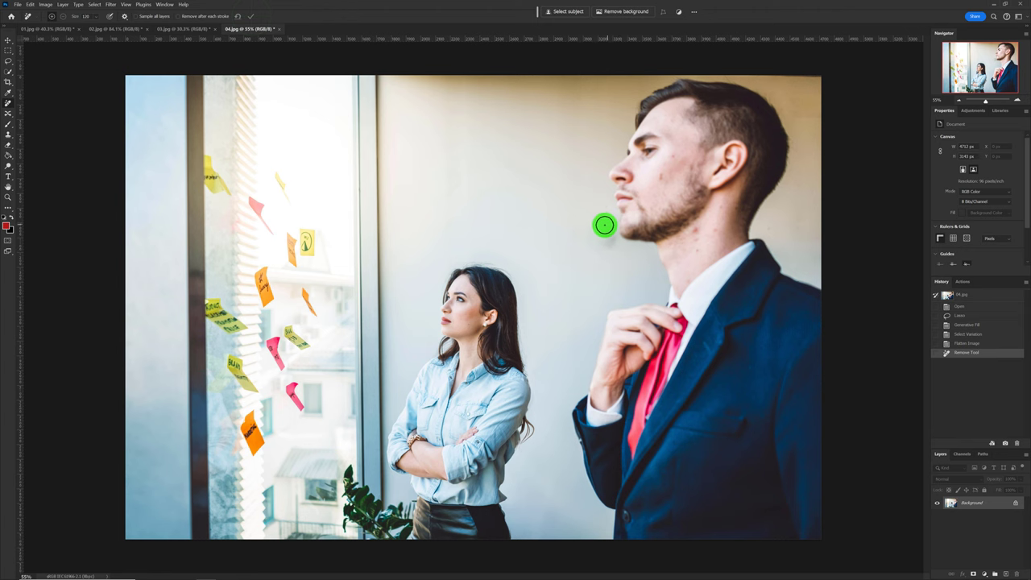
Remove the wall smudge beside the man's chin, then step back and forward in History to compare.
{"action": "mouse_move", "coordinate": [603, 223]}
{"action": "left_mouse_down"}
{"action": "mouse_move", "coordinate": [609, 239]}
{"action": "mouse_move", "coordinate": [605, 229]}
{"action": "left_mouse_up"}
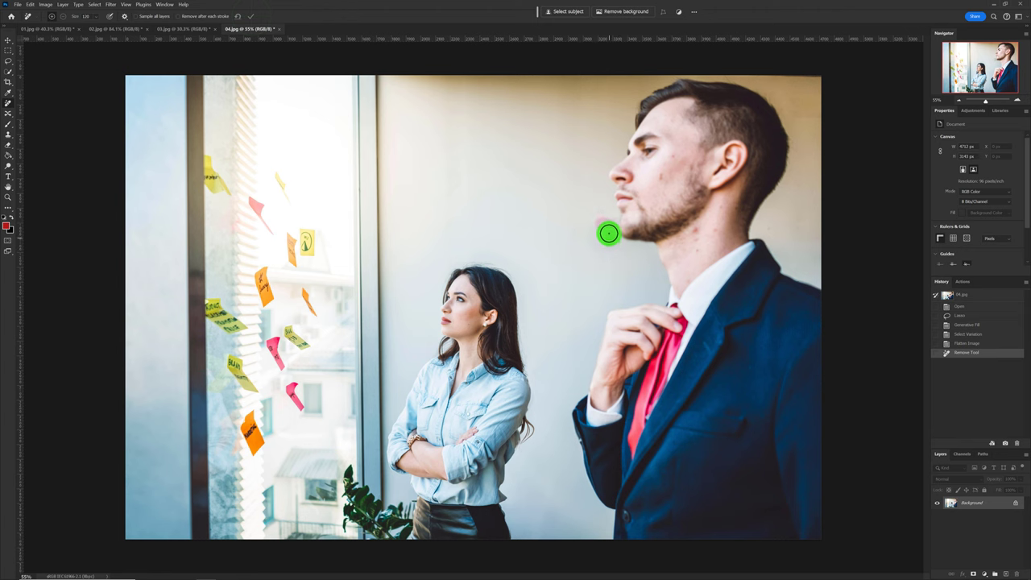
{"action": "left_click", "coordinate": [252, 17]}
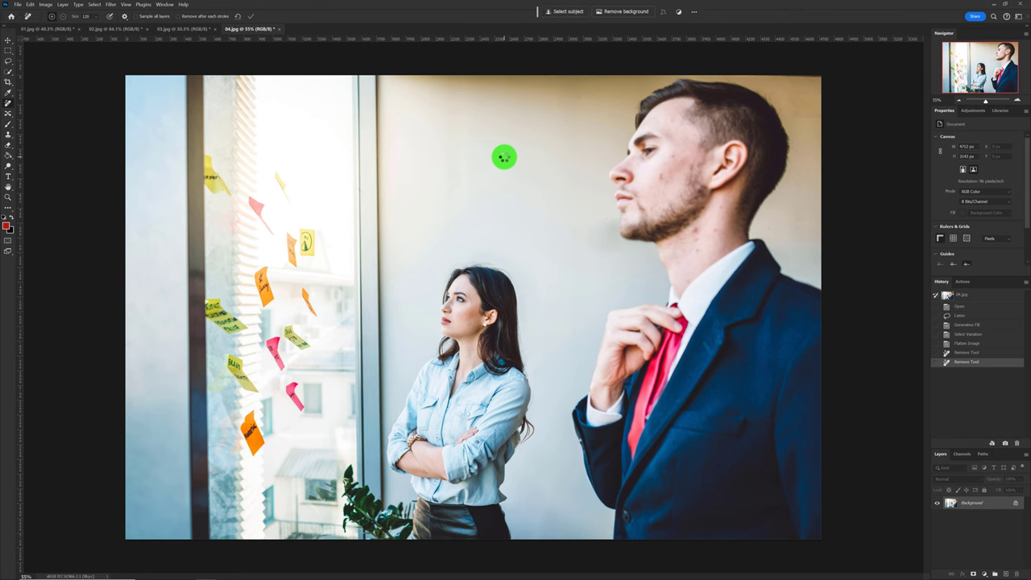
{"action": "left_click", "coordinate": [969, 353]}
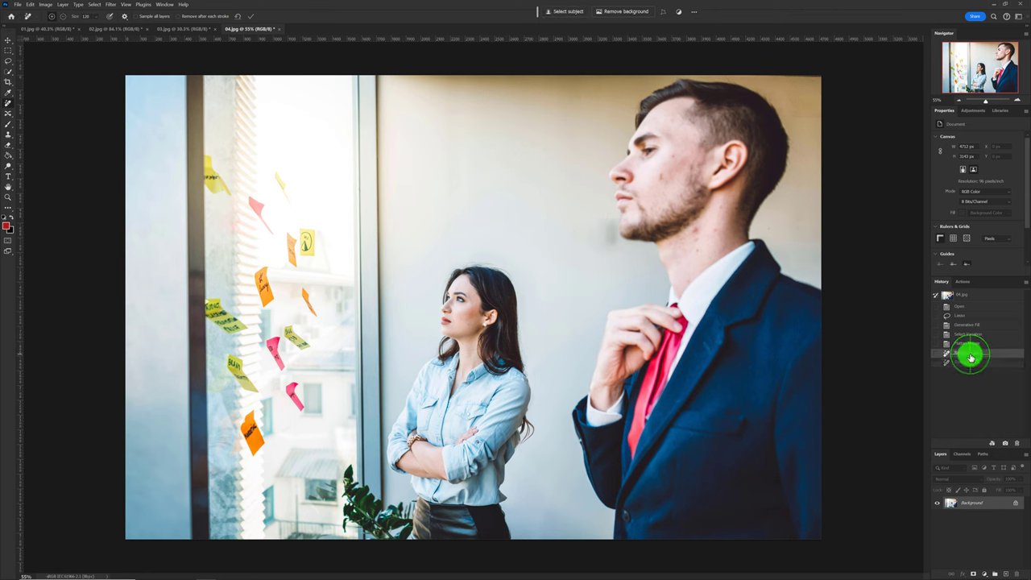
{"action": "left_click", "coordinate": [969, 362]}
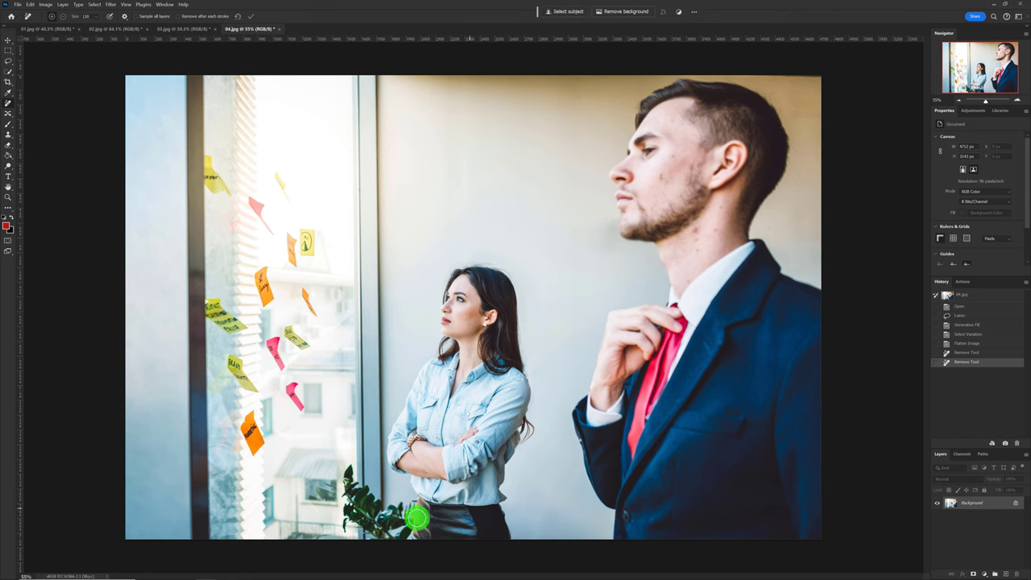
Lasso the plant in the lower foreground and generate a fill to replace it.
{"action": "left_click", "coordinate": [8, 61]}
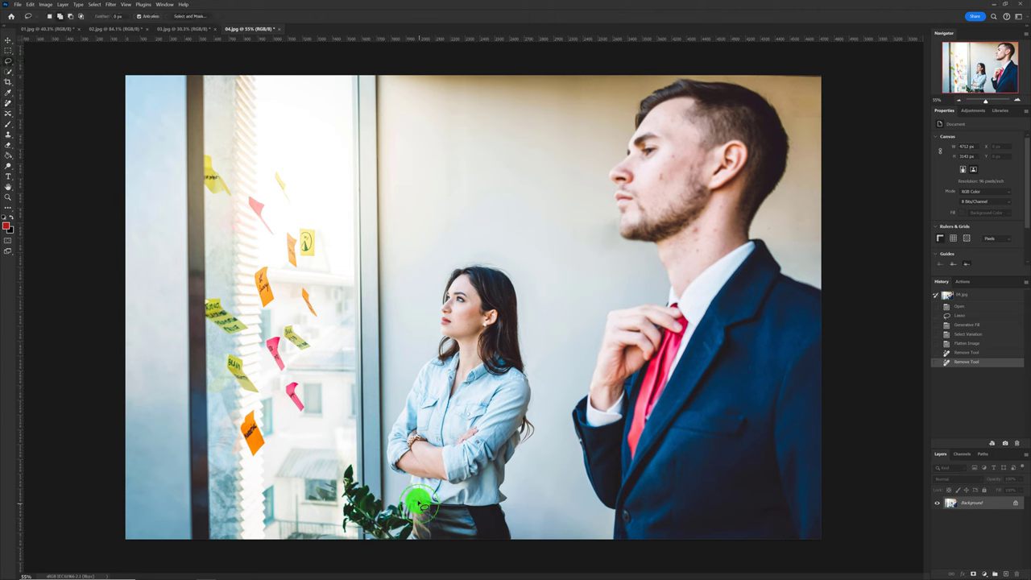
{"action": "mouse_move", "coordinate": [407, 494]}
{"action": "left_mouse_down"}
{"action": "mouse_move", "coordinate": [349, 463]}
{"action": "mouse_move", "coordinate": [364, 545]}
{"action": "mouse_move", "coordinate": [412, 543]}
{"action": "mouse_move", "coordinate": [411, 498]}
{"action": "left_mouse_up"}
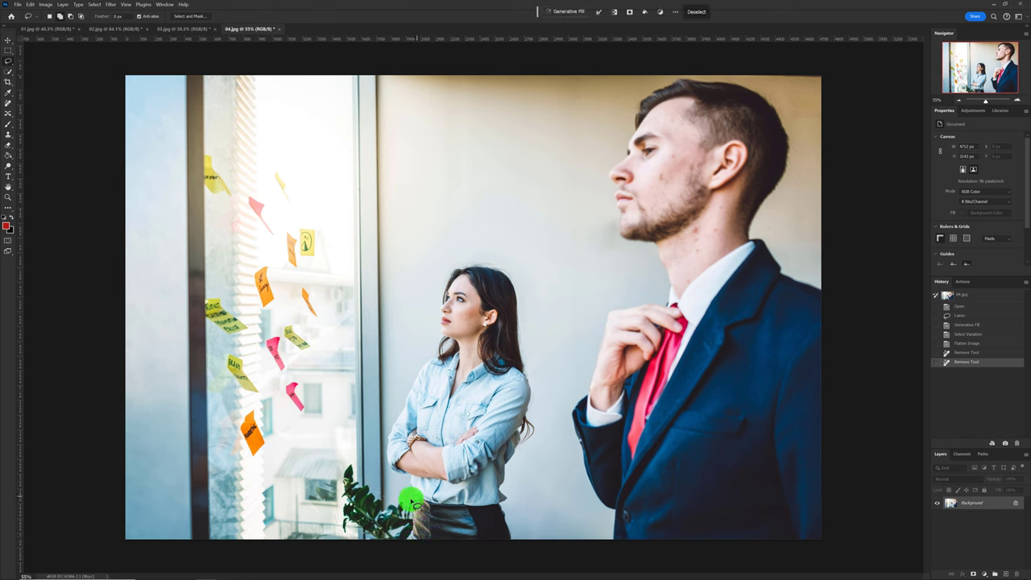
{"action": "left_click", "coordinate": [567, 12]}
{"action": "left_click", "coordinate": [716, 13]}
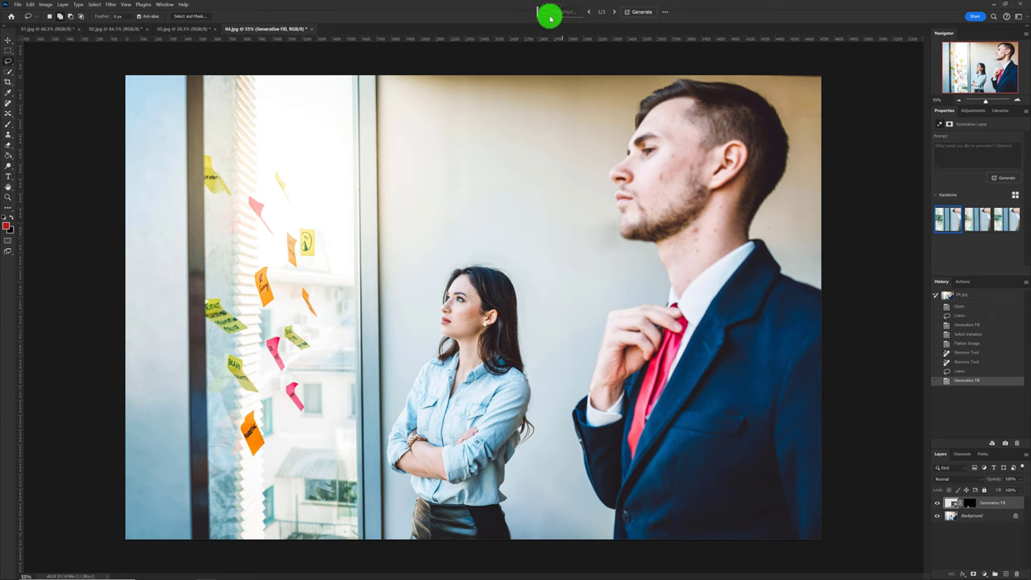
Cycle through the plant-fill variations and settle on the second one.
{"action": "left_click", "coordinate": [613, 14]}
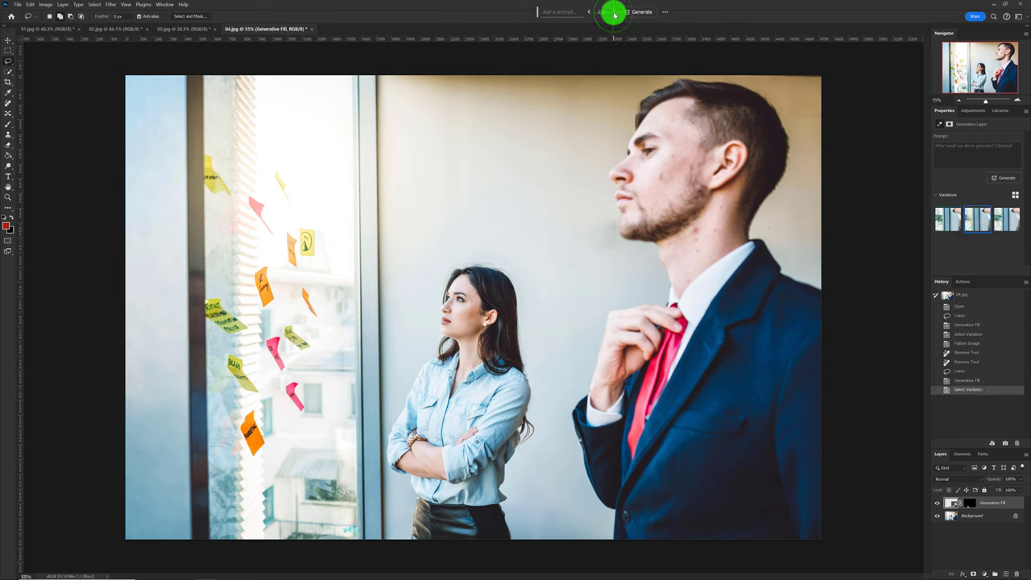
{"action": "left_click", "coordinate": [614, 14]}
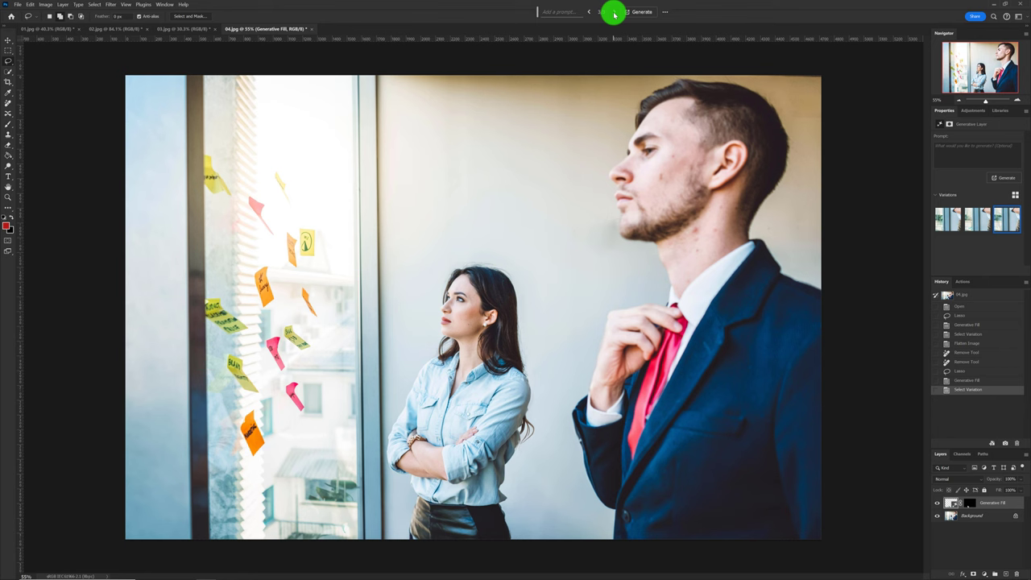
{"action": "left_click", "coordinate": [588, 12]}
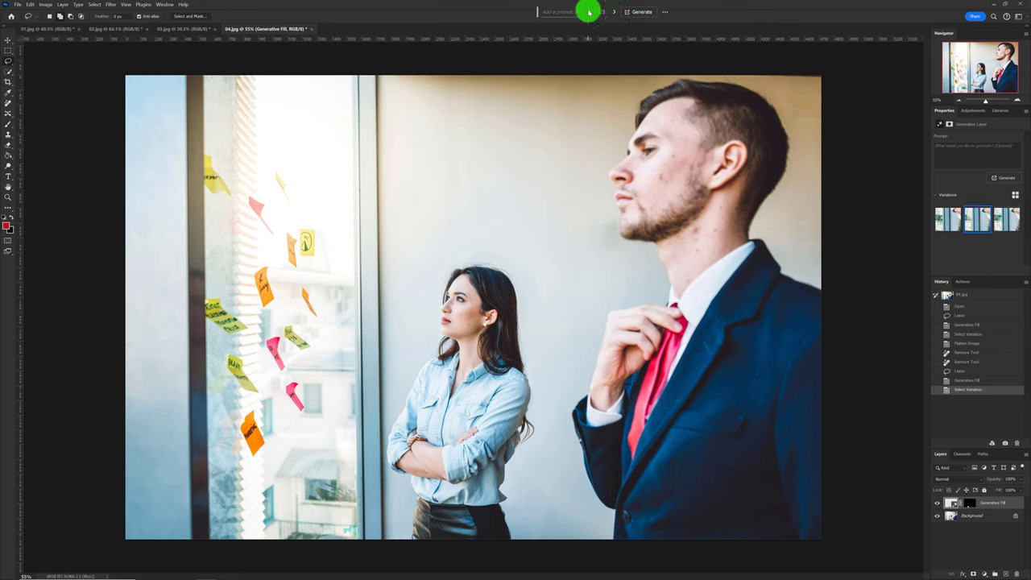
{"action": "left_click", "coordinate": [588, 12]}
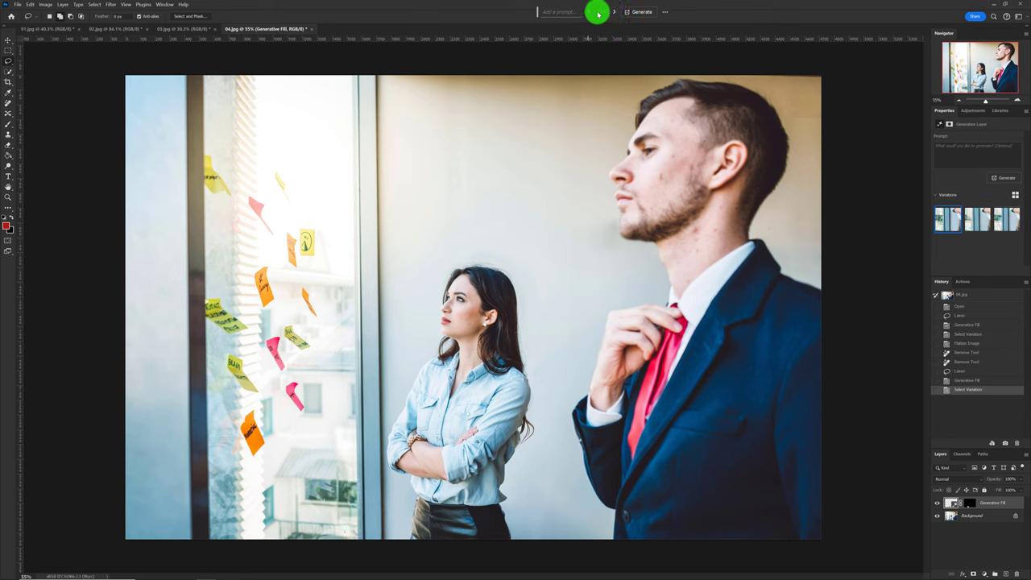
{"action": "left_click", "coordinate": [615, 12]}
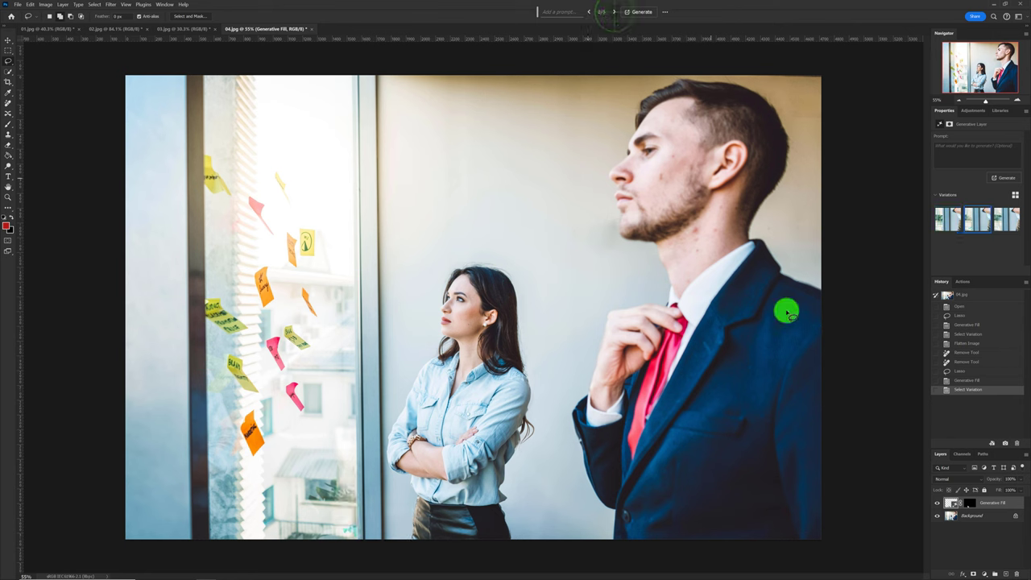
{"action": "left_click", "coordinate": [1024, 455]}
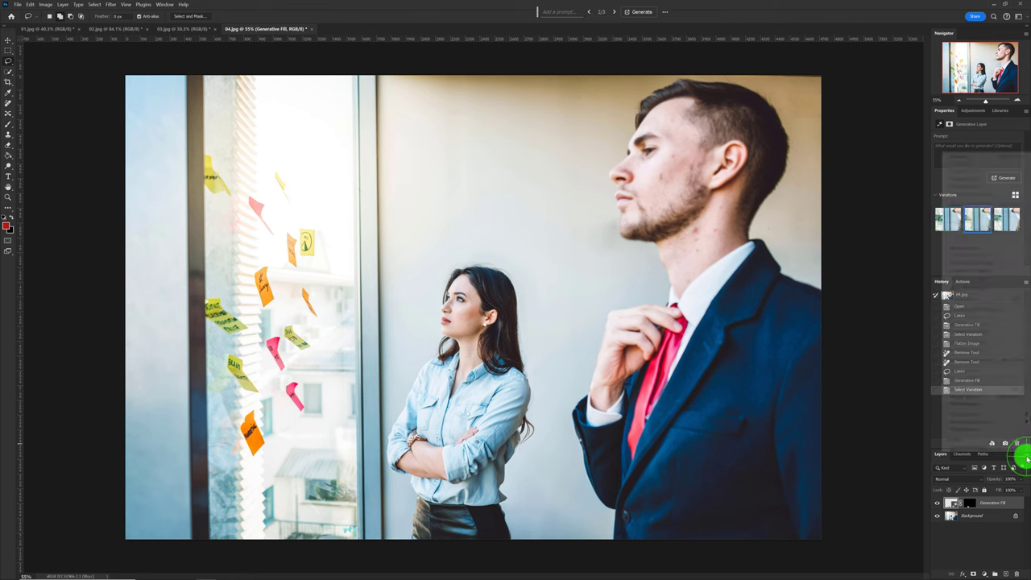
Flatten the image, compare it with the original Open state, then return to the flattened result.
{"action": "left_click", "coordinate": [992, 403]}
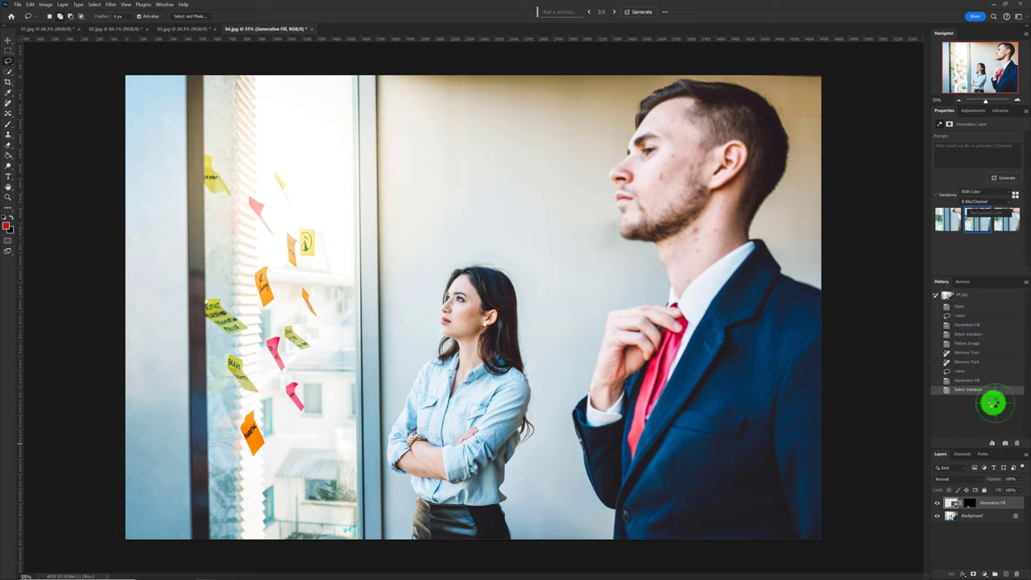
{"action": "left_click", "coordinate": [954, 306]}
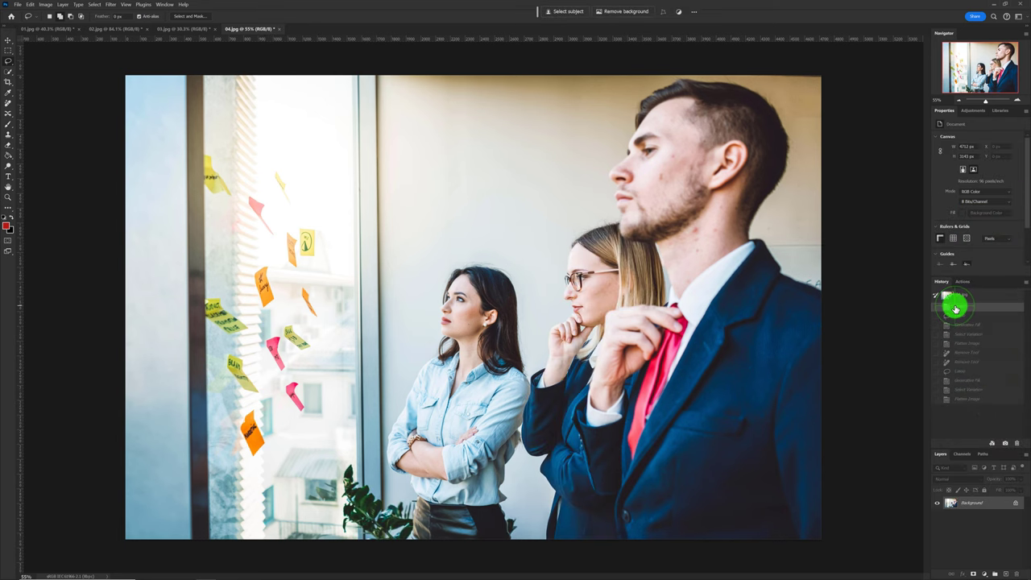
{"action": "left_click", "coordinate": [964, 398]}
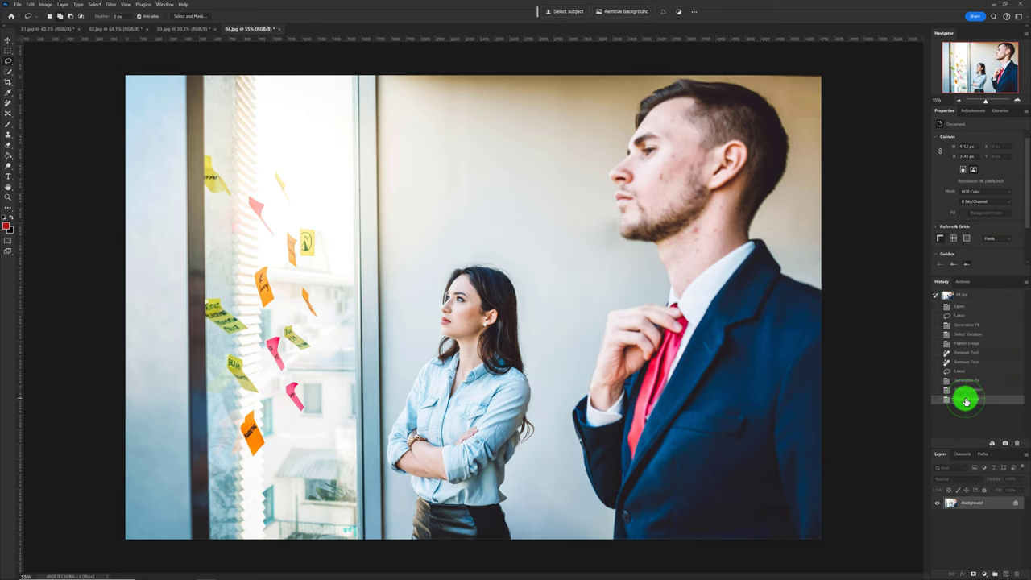
{"action": "left_click", "coordinate": [971, 409]}
{"action": "left_click", "coordinate": [1016, 443]}
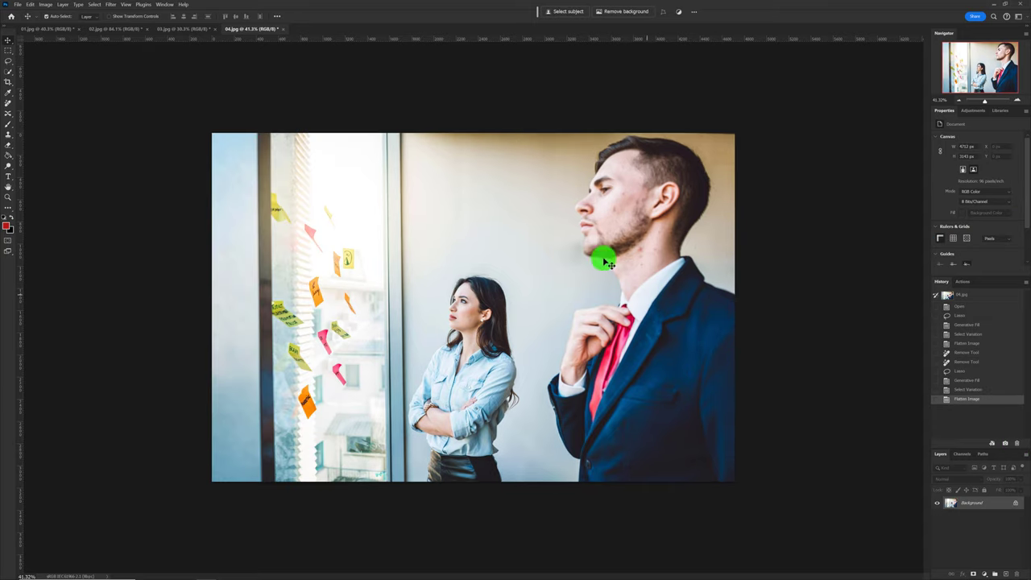